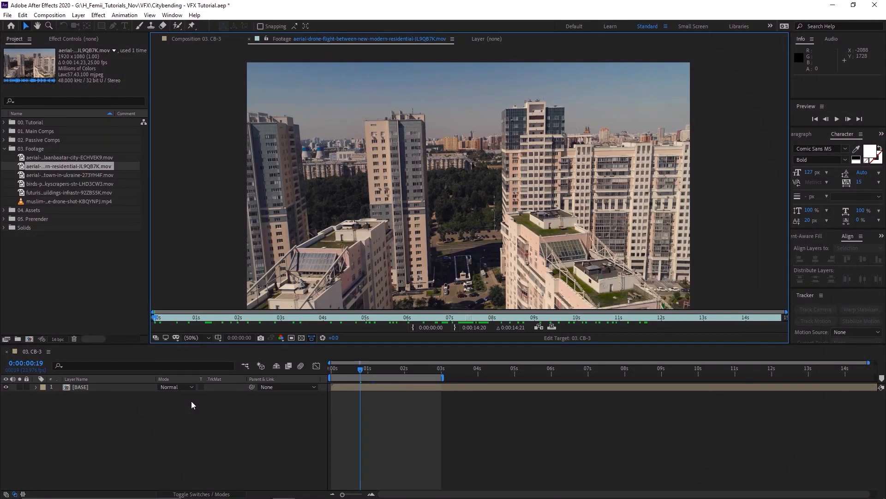
- Scrub through the residential drone flight footage and the birds-perspective New York skyscrapers footage to compare them
left_click_drag(223, 319, 580, 319)
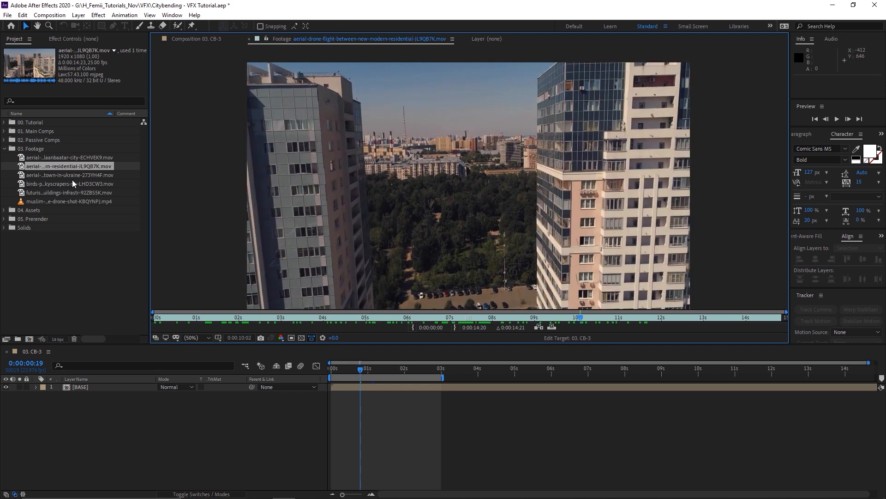
double_click(79, 185)
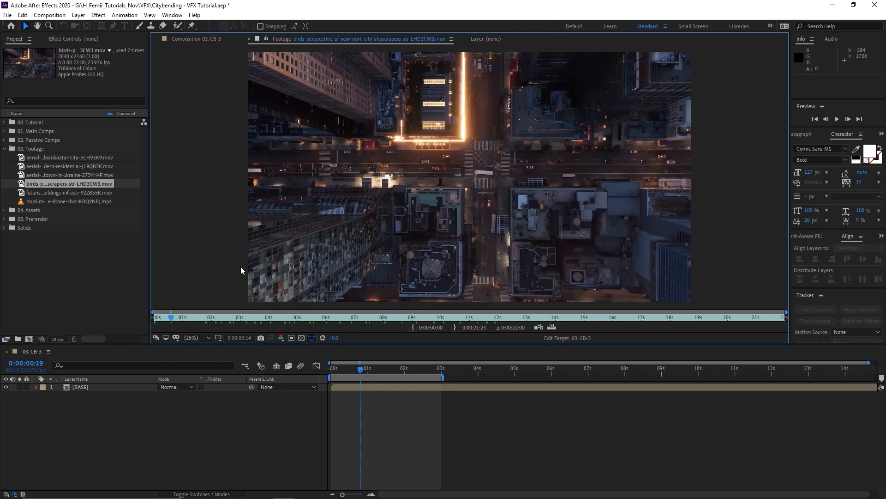
left_click_drag(190, 320, 538, 319)
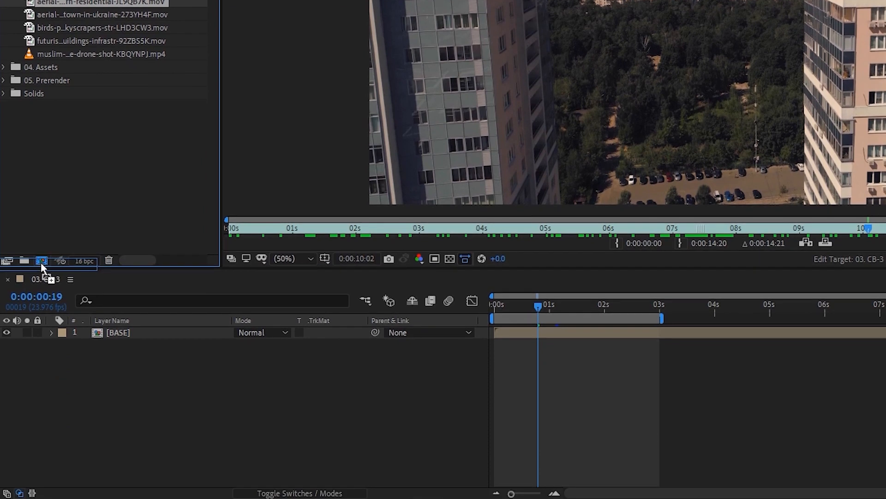
- Create a composition from the aerial modern residential drone footage (JL9QB7K) and name it "01. Main Comp"
left_click_drag(41, 262, 41, 262)
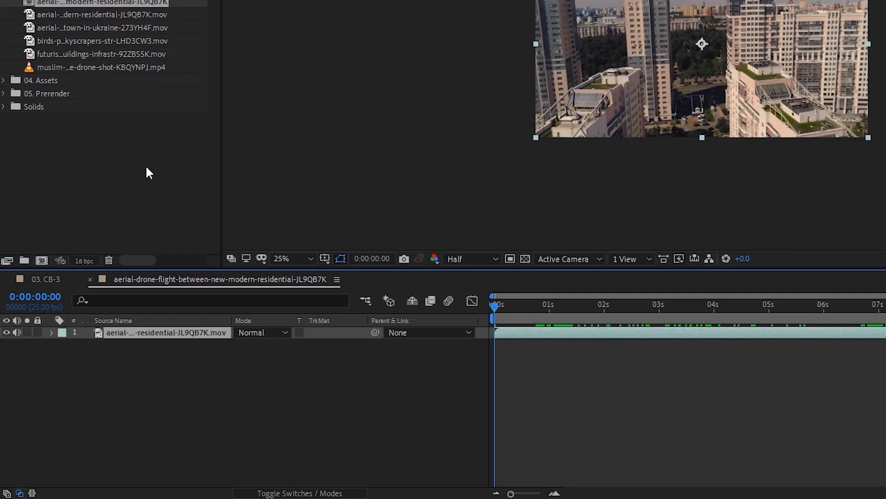
right_click(102, 2)
left_click(155, 224)
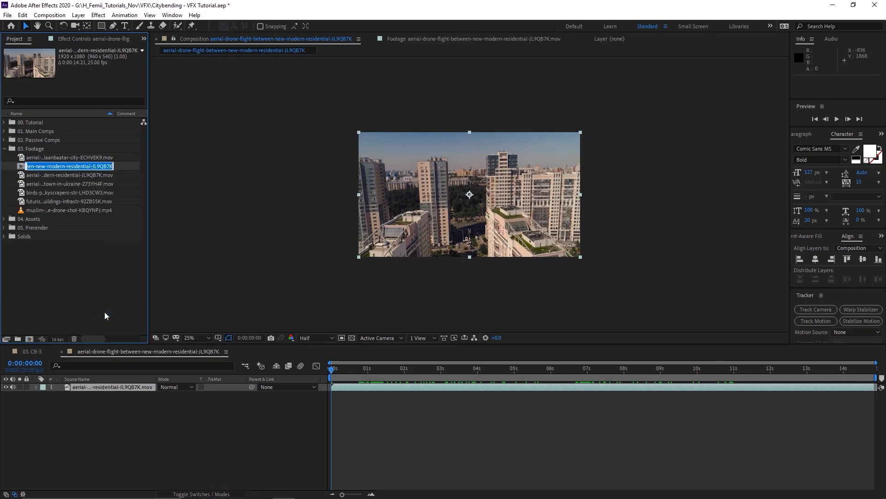
type("01. Main Comp")
key("Return")
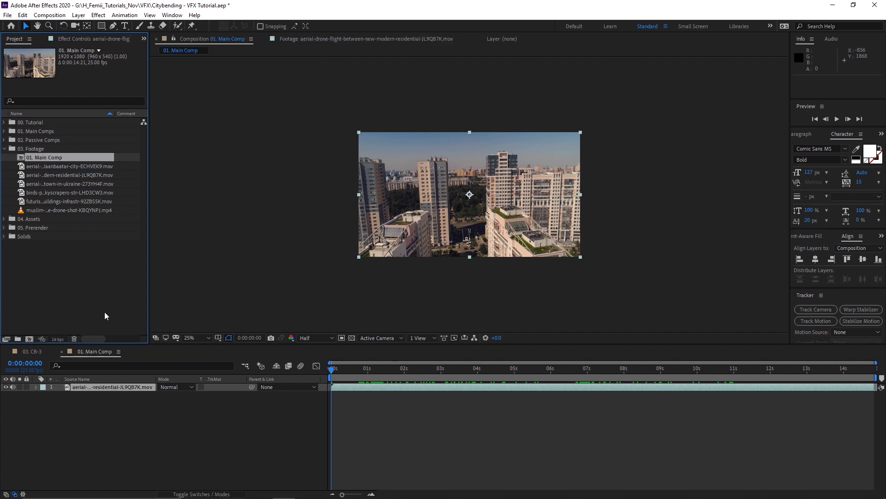
- Move the 01. Main Comp composition into the 00. Tutorial folder and enlarge its view to 50%
left_click_drag(55, 157, 50, 123)
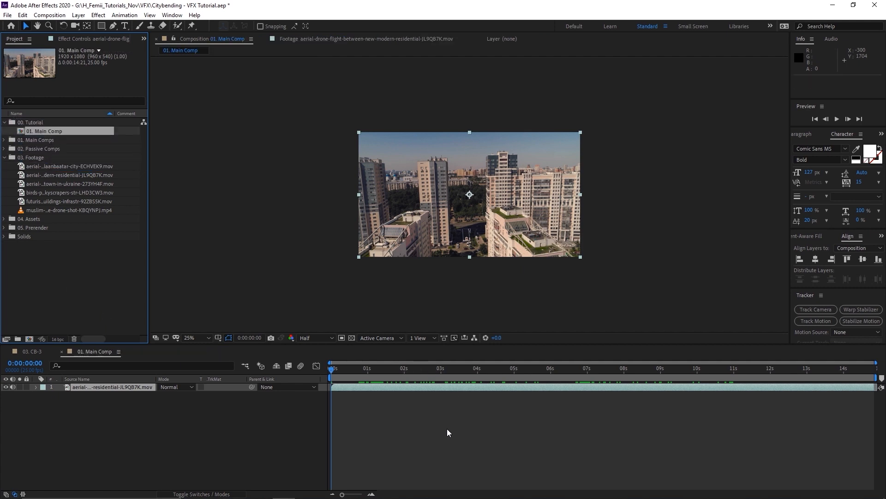
left_click(433, 432)
scroll(470, 256, "up", 2)
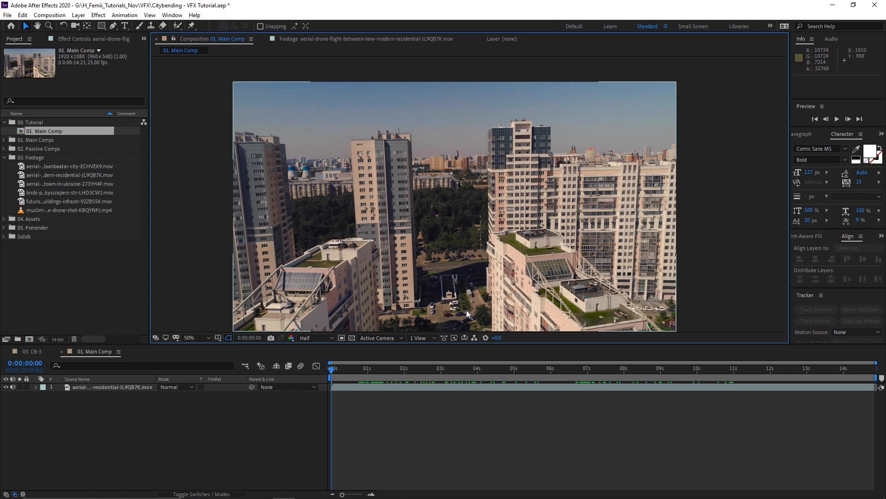
left_click(286, 436)
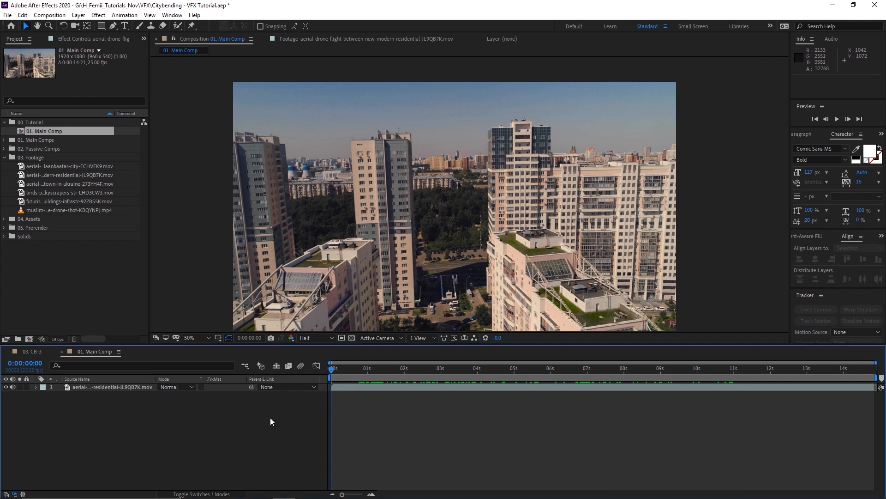
- Apply the Mocha AE effect to the residential footage layer
left_click(153, 388)
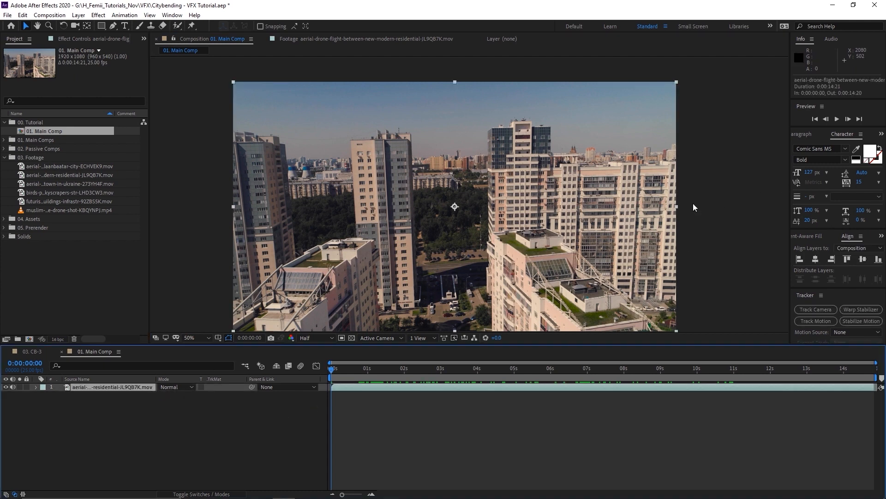
key("ctrl+space")
type("mocha")
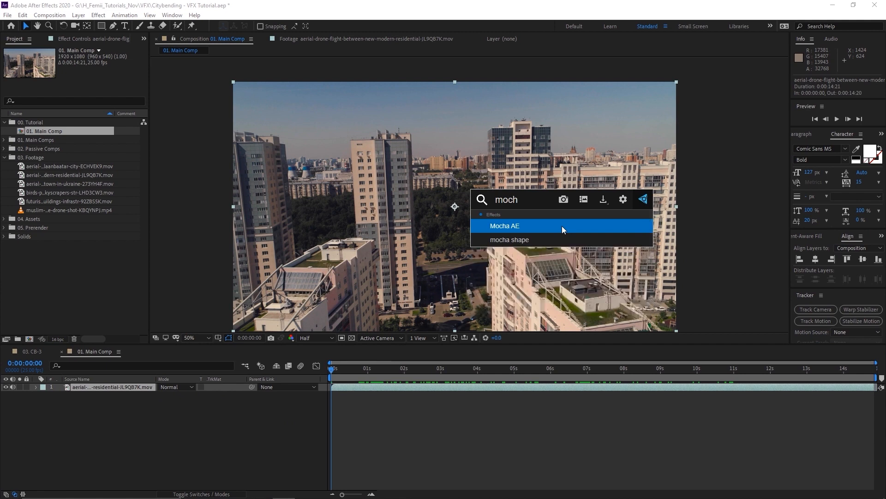
key("Return")
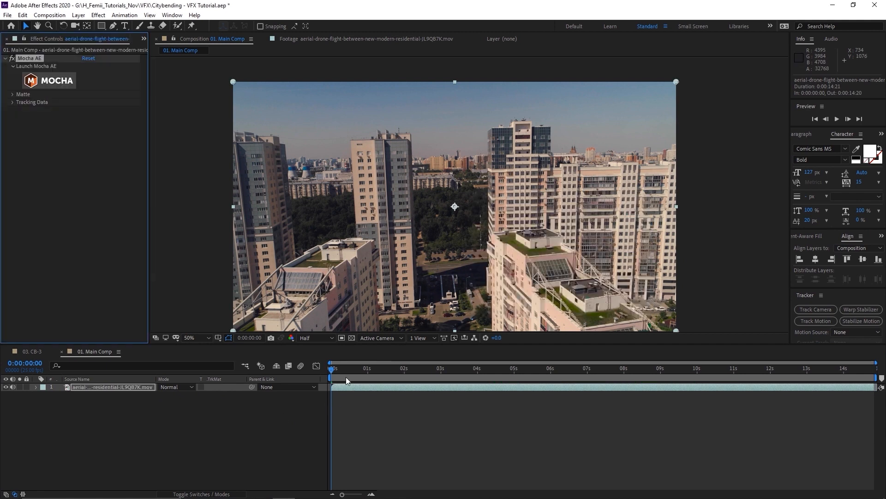
left_click(363, 425)
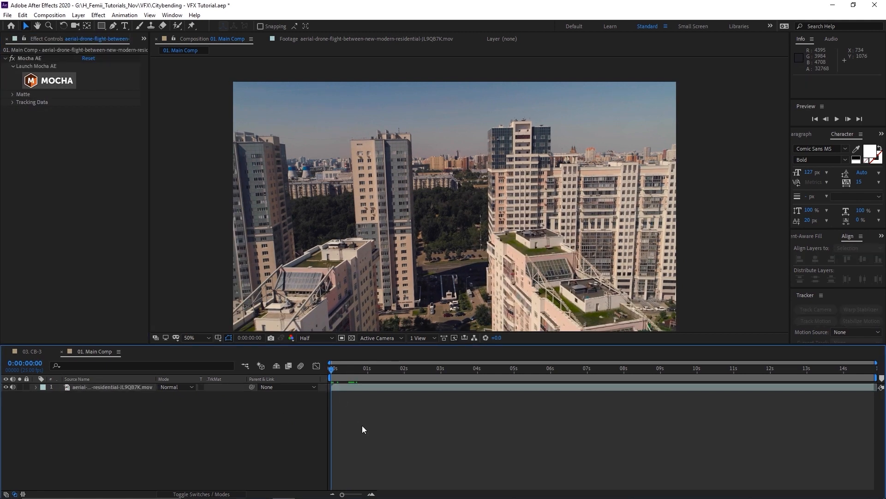
- Set the composition's preview resolution to Full and launch Mocha AE for the residential footage layer
left_click(362, 388)
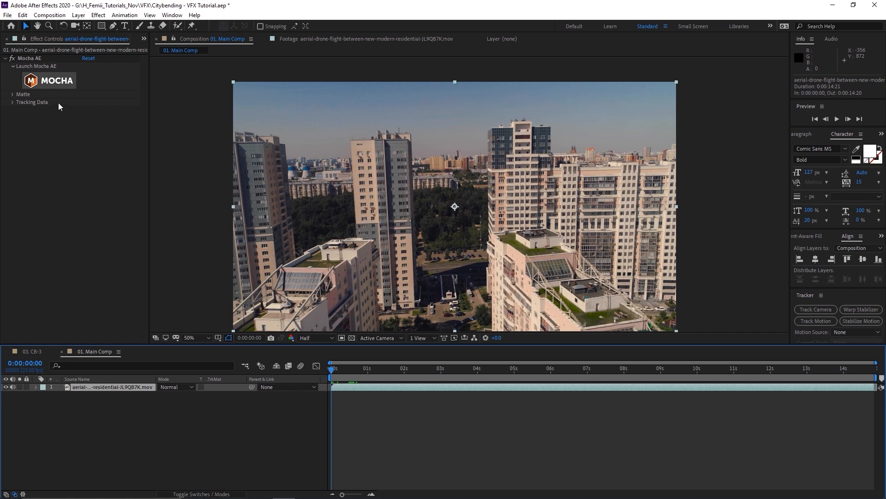
left_click(54, 81)
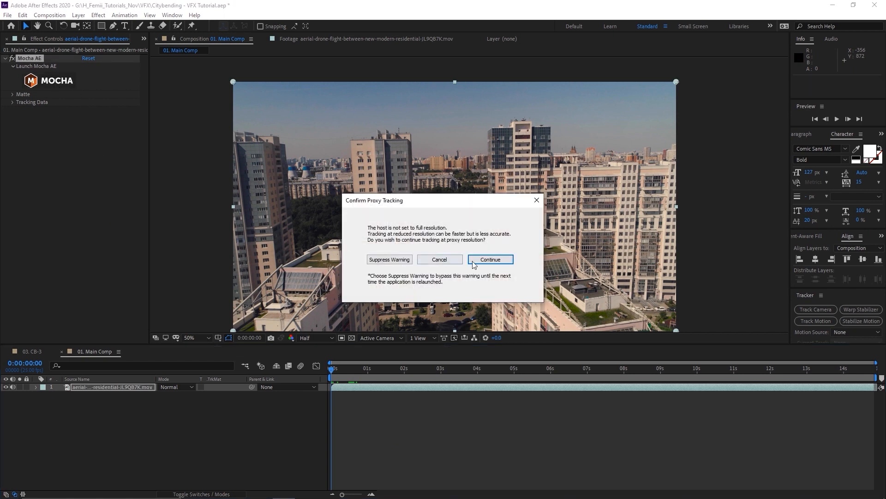
left_click(439, 259)
left_click(318, 338)
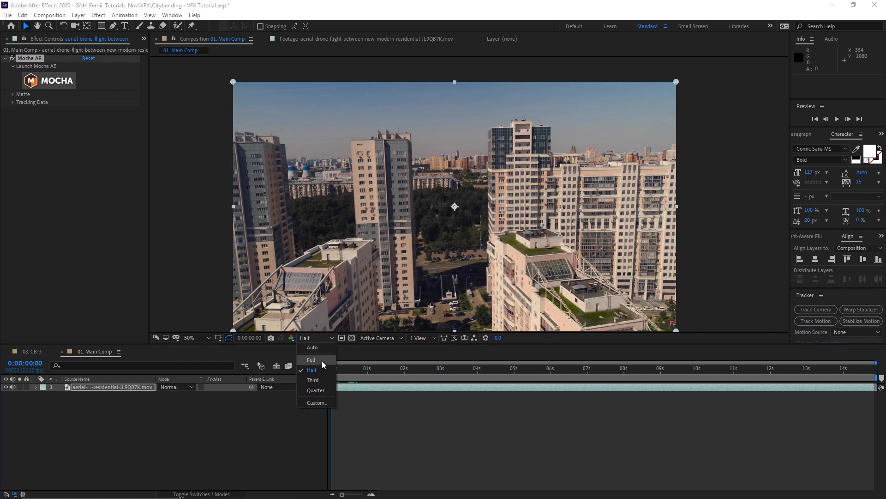
left_click(322, 362)
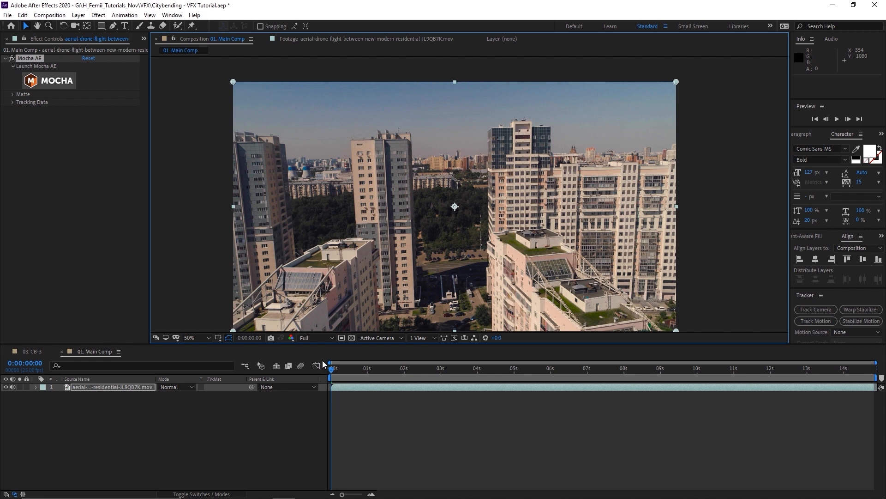
left_click(64, 81)
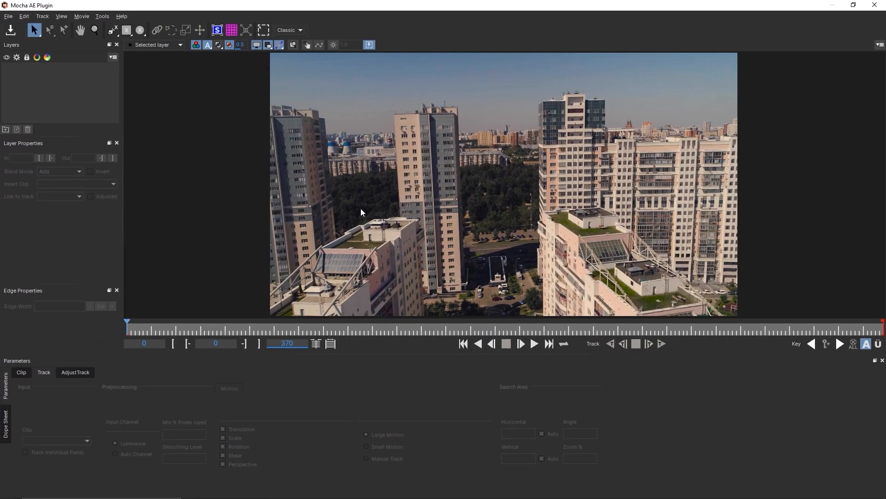
- At frame 27, draw a closed four-point spline around the upper left part of the tall building right of the road
mouse_move(170, 334)
left_mouse_down()
mouse_move(264, 330)
mouse_move(182, 338)
left_mouse_up()
left_click(113, 30)
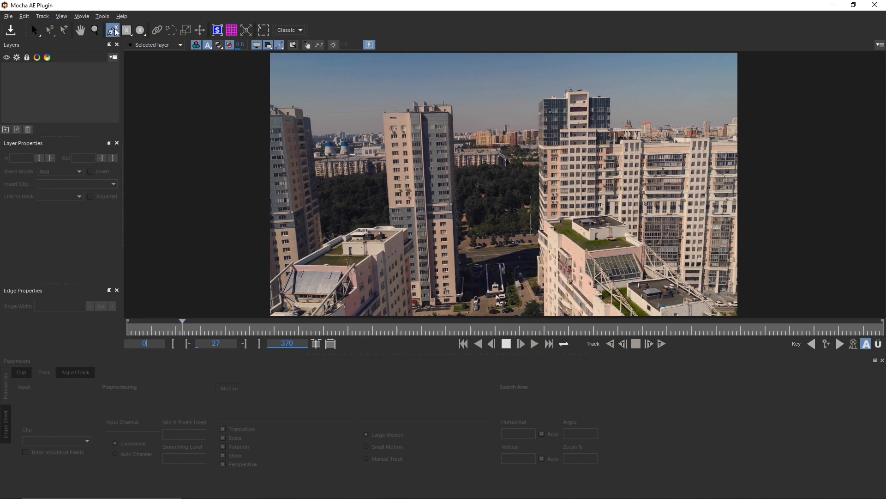
left_click(534, 100)
left_click(588, 98)
left_click(576, 218)
left_click(546, 230)
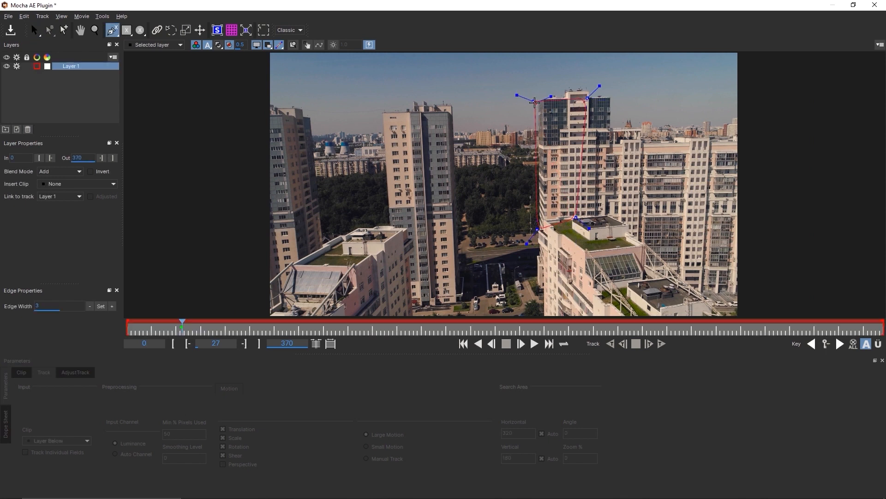
left_click(535, 101)
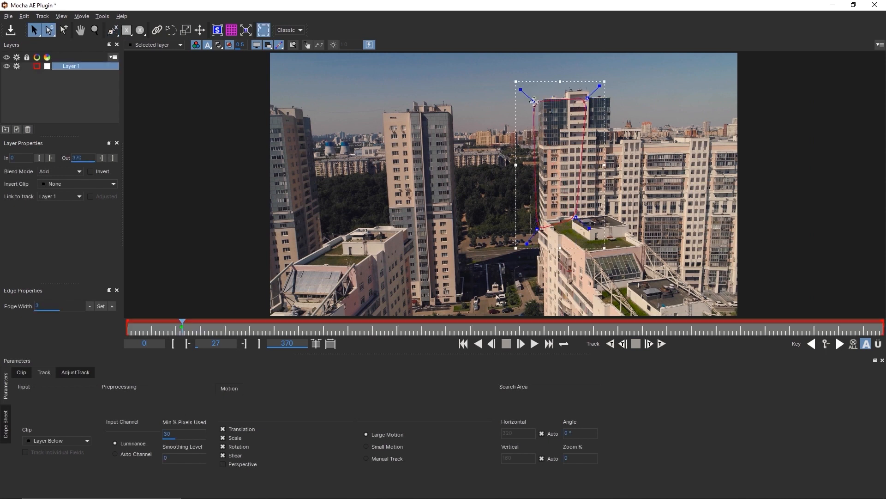
- Track the building shape forward, check the track by scrubbing, then save the Mocha project and return to After Effects
left_click(661, 344)
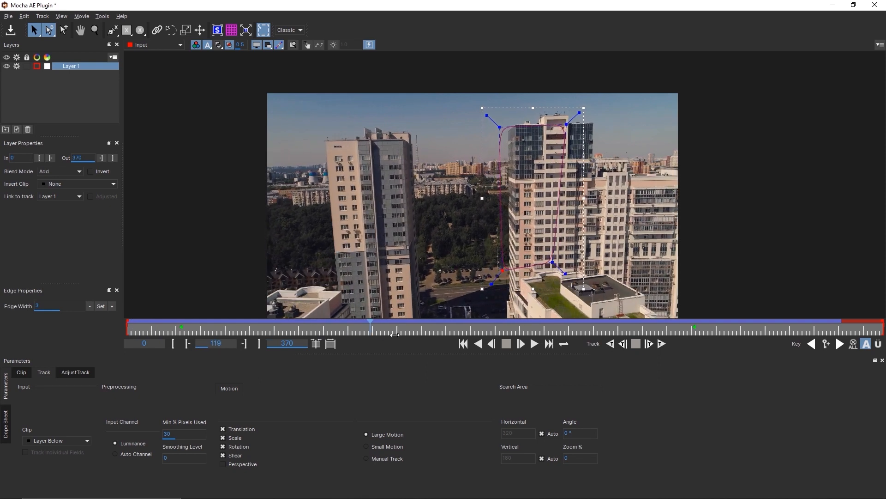
left_click_drag(395, 334, 434, 330)
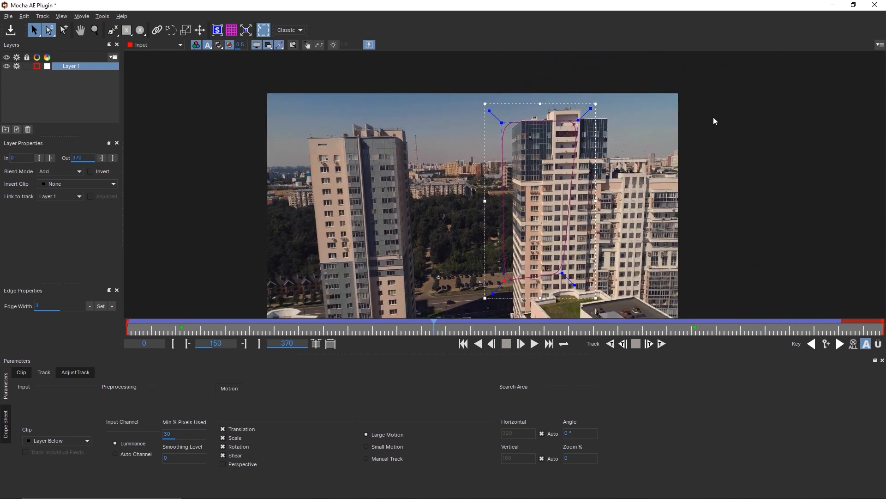
key("ctrl+s")
left_click(874, 5)
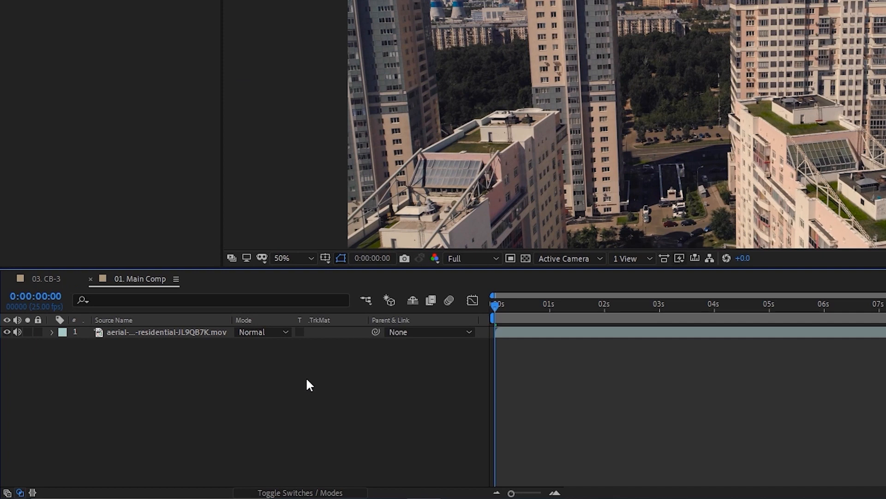
- Add a null object to 01. Main Comp and rename it "Track"
right_click(307, 380)
mouse_move(427, 231)
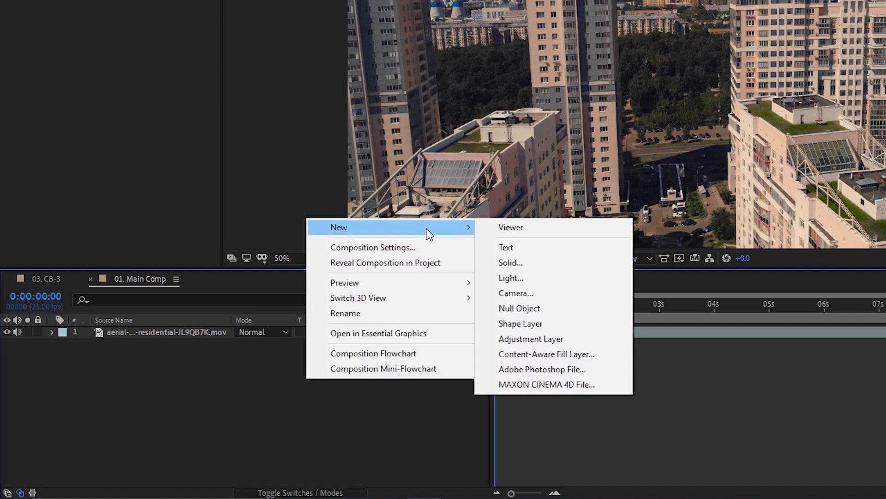
left_click(544, 313)
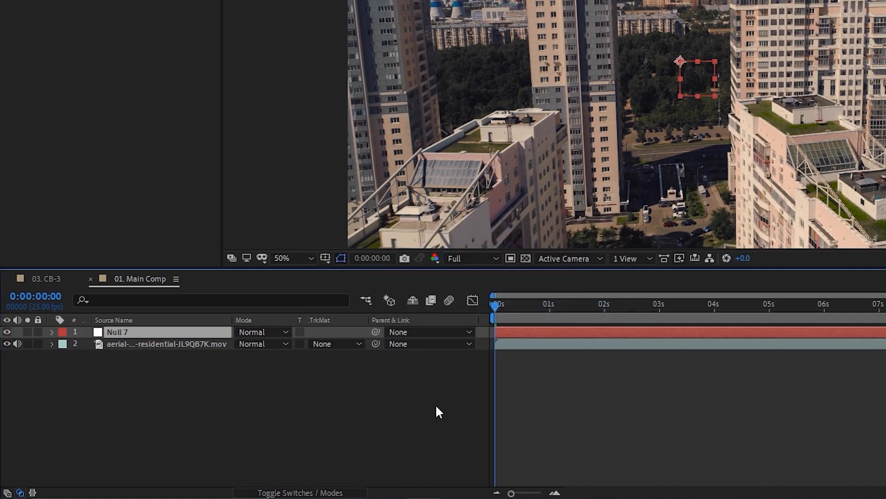
right_click(170, 333)
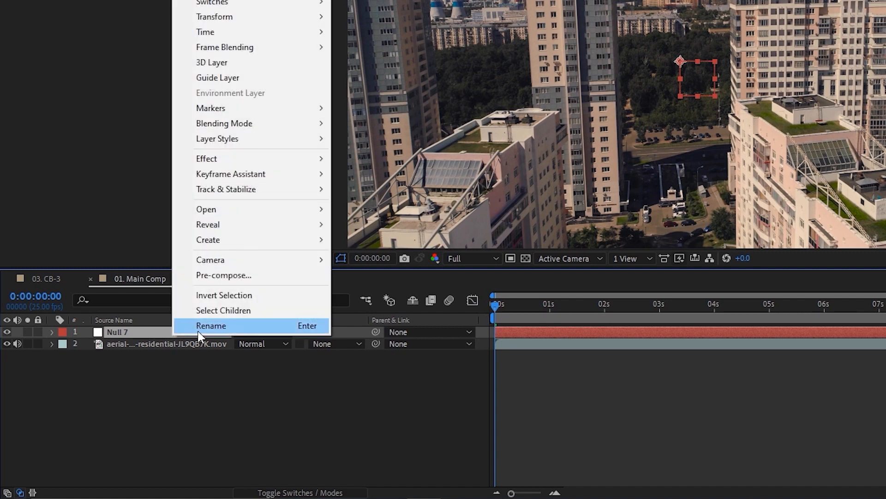
left_click(198, 326)
type("Track")
key("Return")
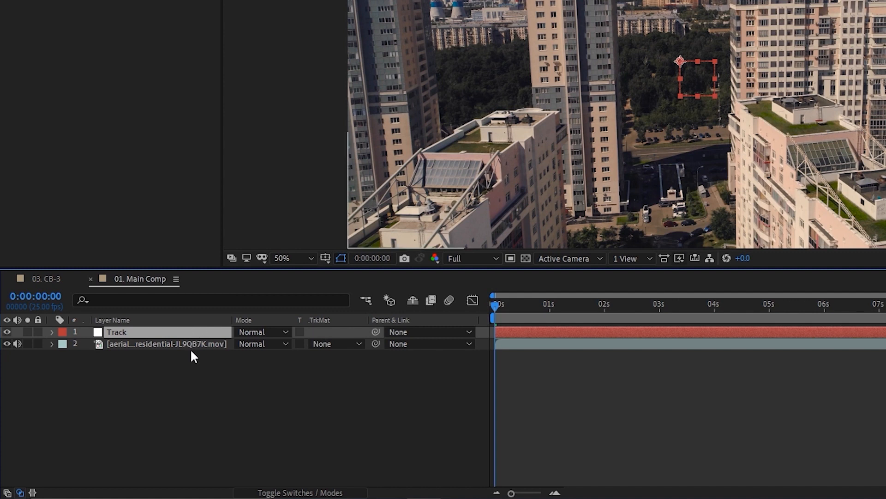
- Create tracking data from Mocha's Layer 1 in the footage layer's Mocha AE effect
left_click(191, 344)
left_click_drag(193, 337, 196, 346)
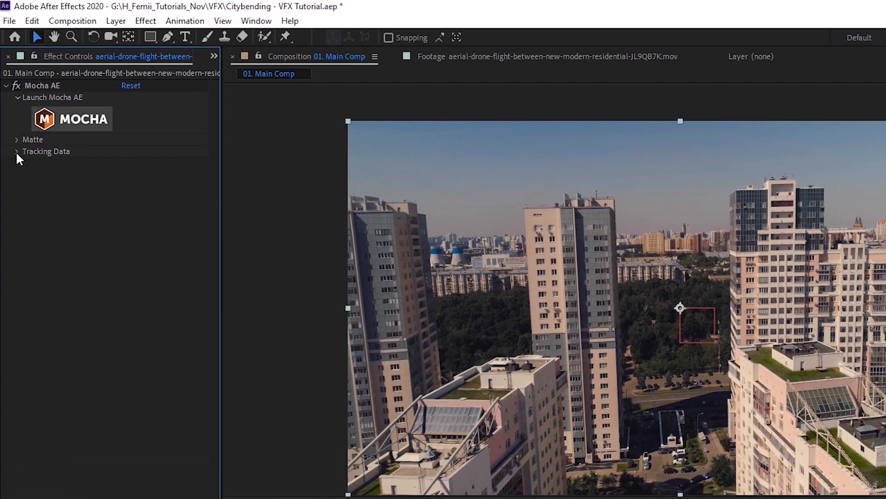
left_click(16, 151)
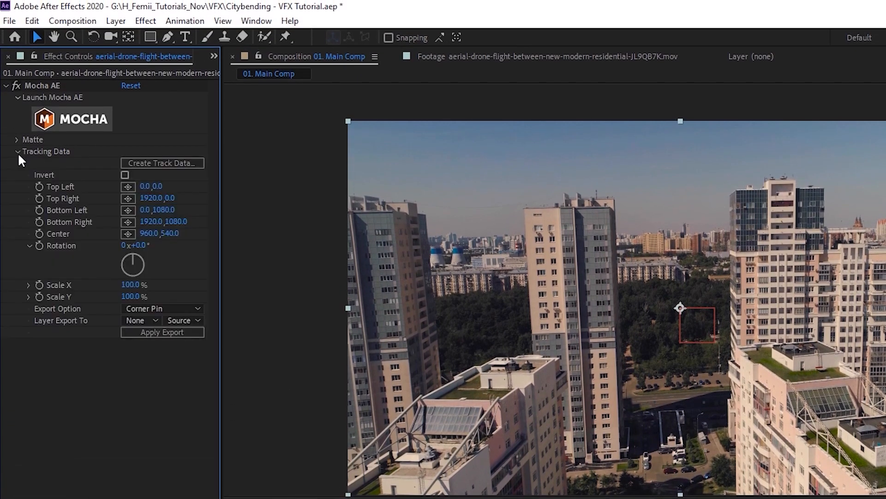
left_click(142, 163)
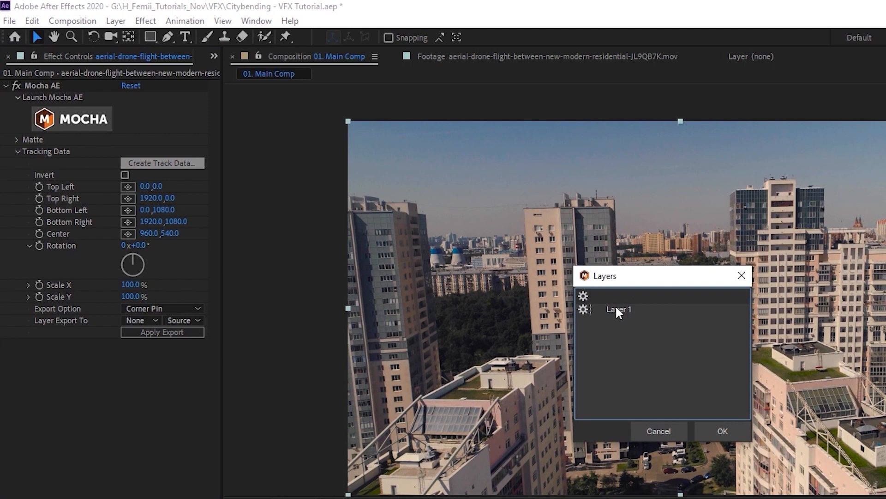
left_click(718, 430)
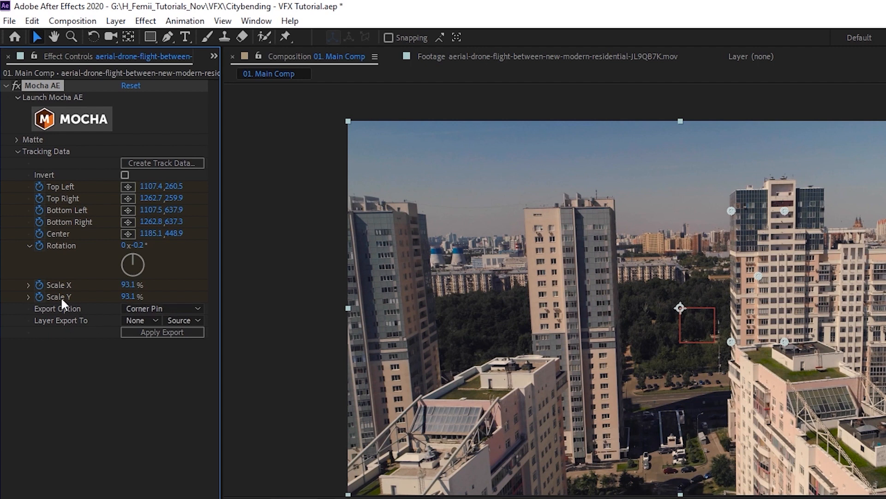
- Set the tracking data's export option to Transform and its export target to the Track null layer
left_click(150, 309)
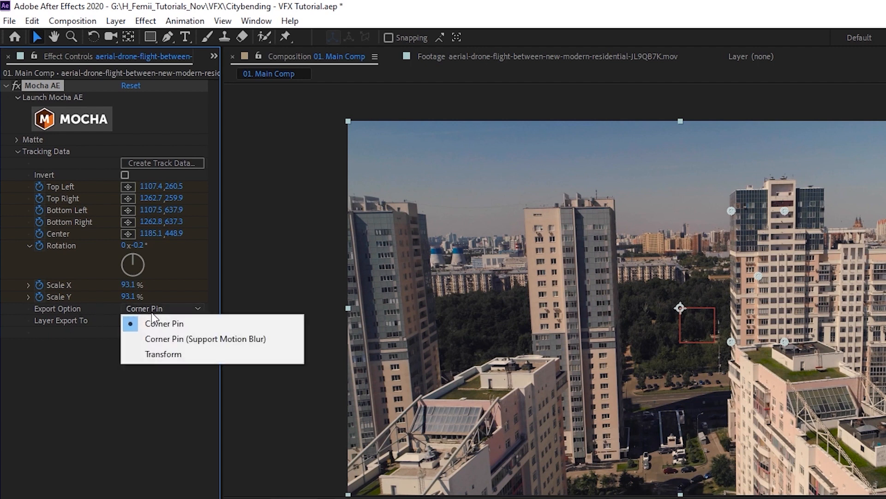
left_click(162, 356)
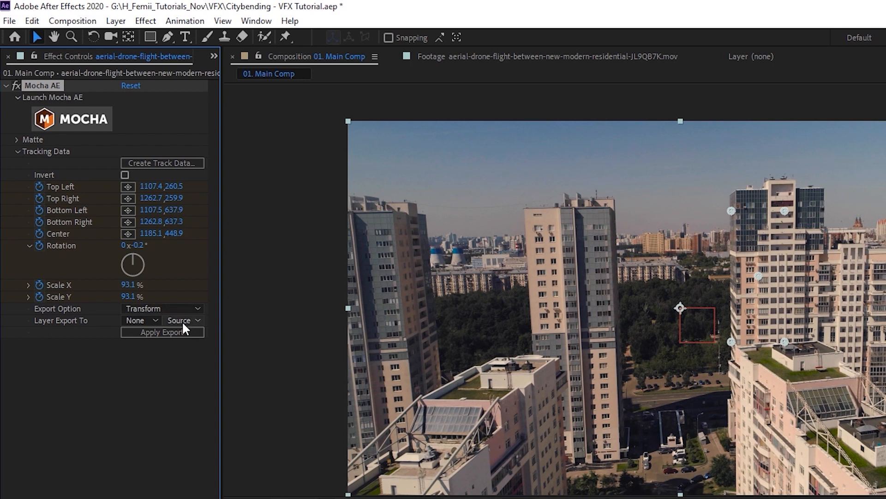
left_click(132, 322)
left_click(159, 356)
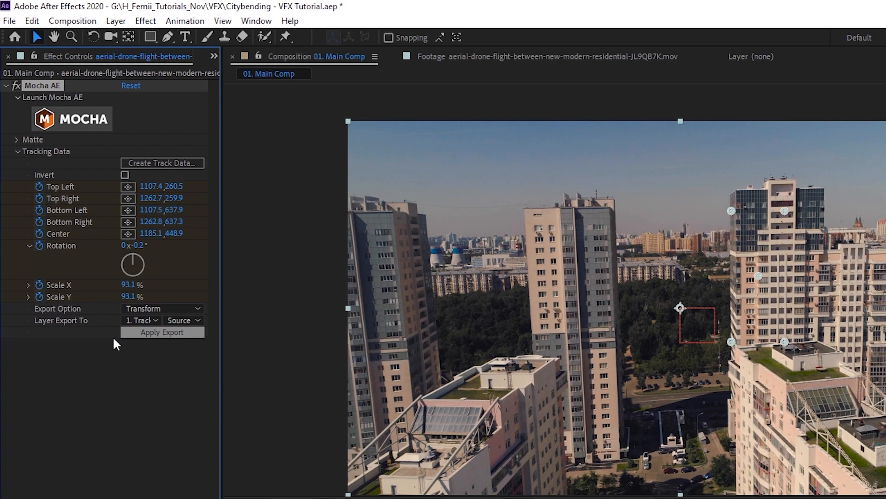
- Apply the Mocha tracking export to the Track null and reveal its keyframes
left_click(176, 333)
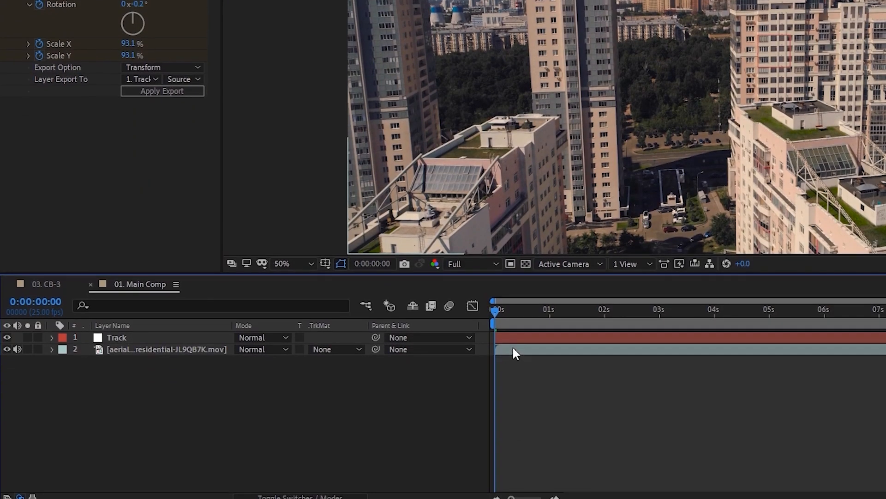
left_click(512, 336)
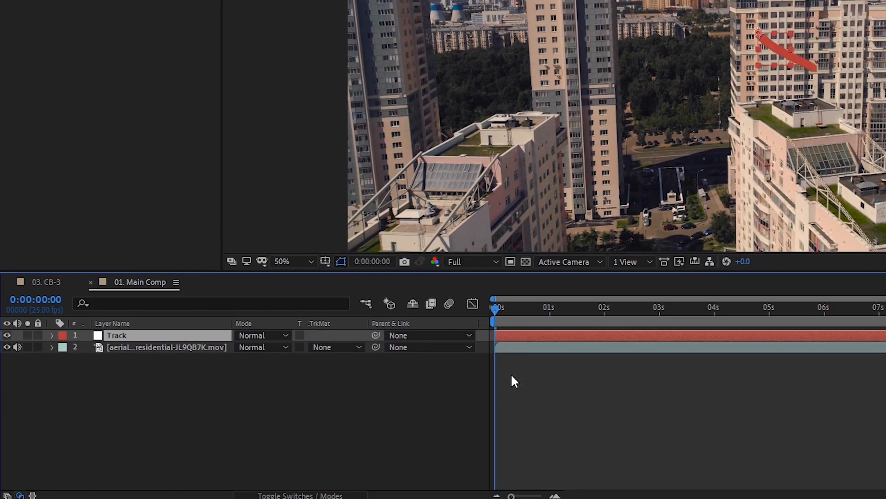
key("u")
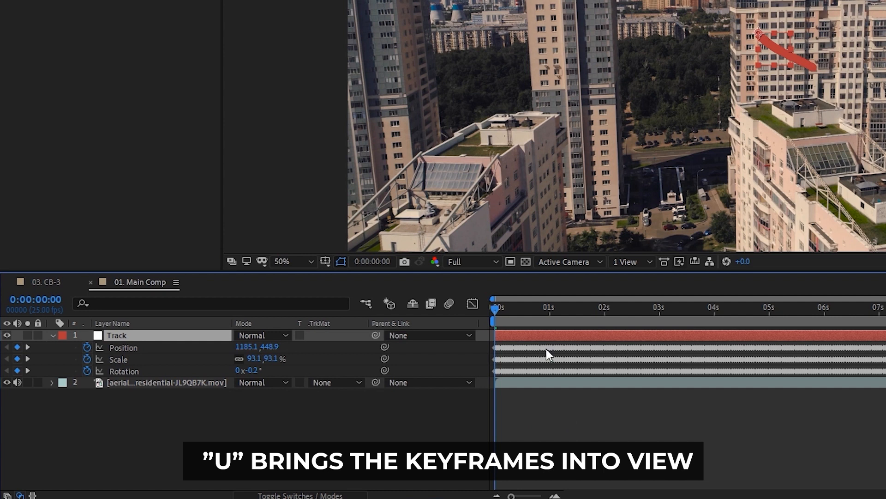
- Scrub through the composition and check how closely the Track null follows the tracked building
left_click_drag(508, 310, 884, 338)
scroll(827, 86, "up", 1)
left_click_drag(567, 235, 405, 154)
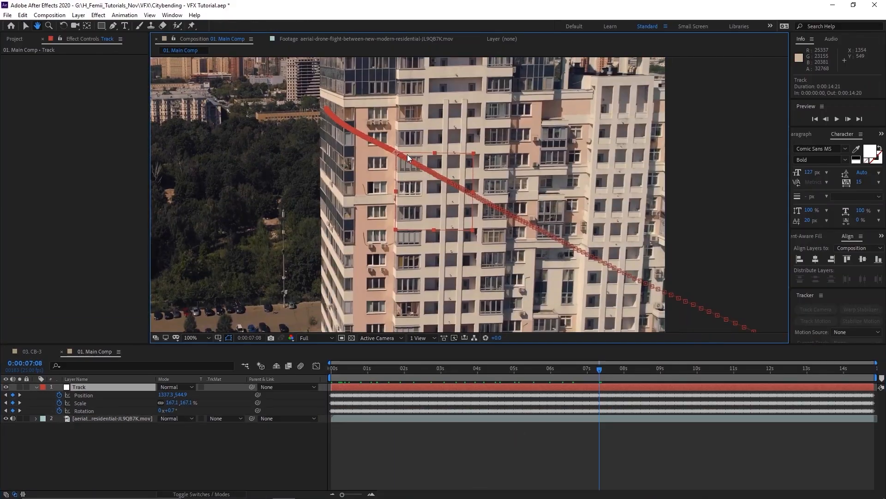
key("v")
left_click_drag(500, 376, 626, 379)
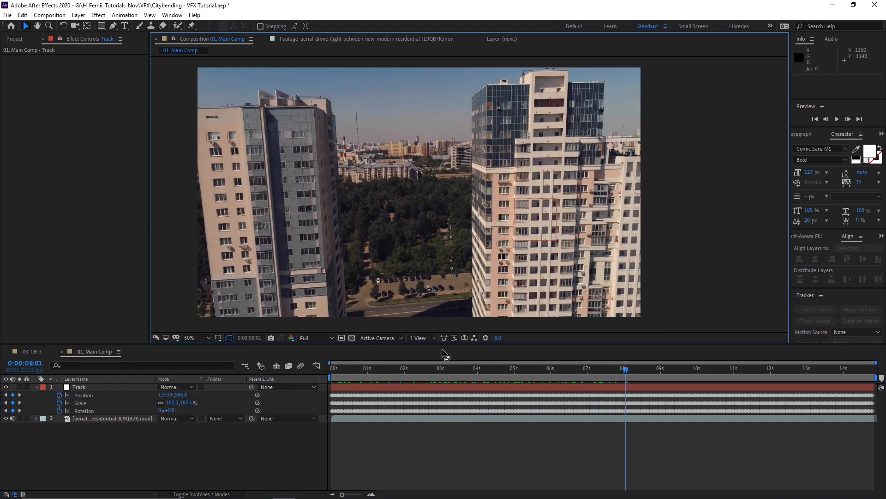
left_click_drag(406, 378, 340, 376)
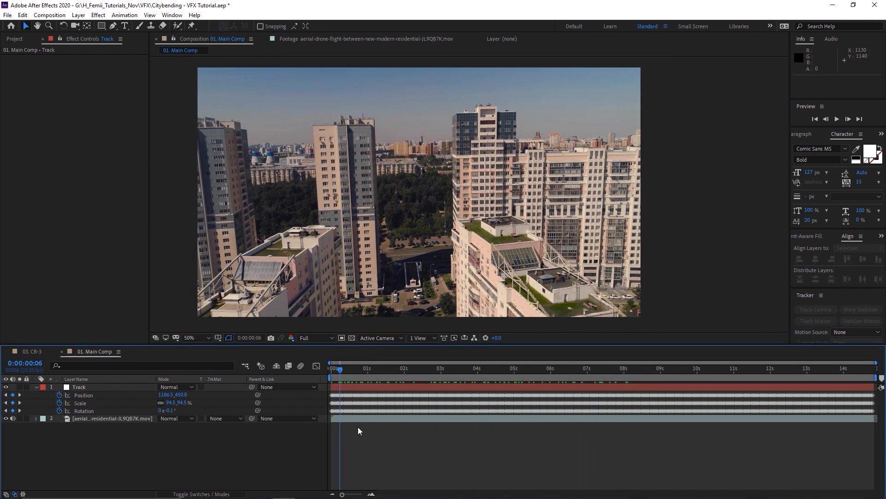
scroll(478, 199, "up", 2)
scroll(481, 207, "down", 2)
left_click_drag(430, 191, 435, 193)
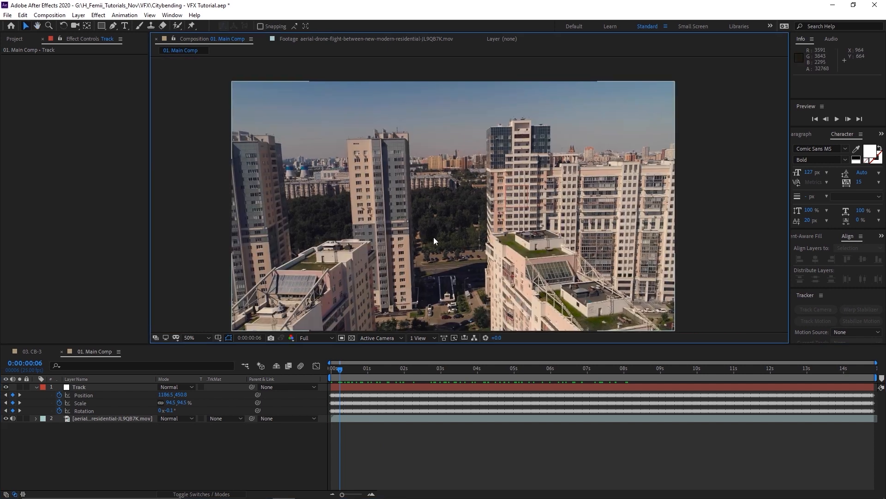
left_click(466, 439)
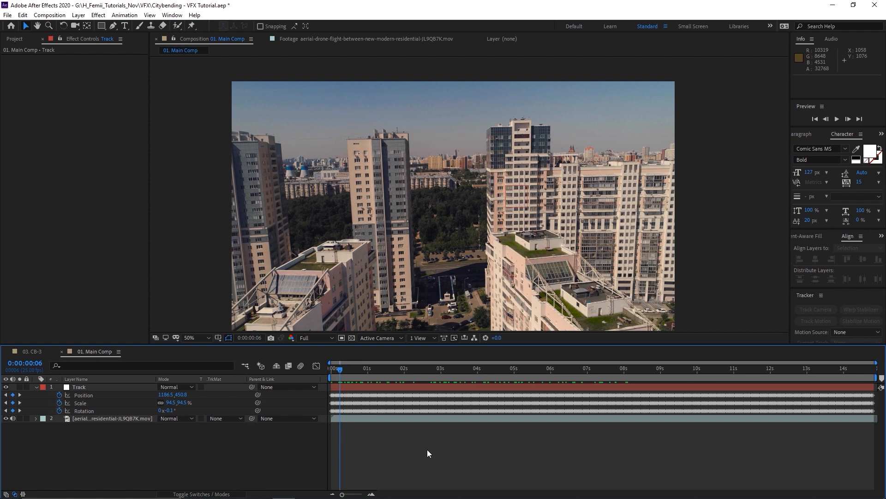
- Create a white solid named "Matte" with a width of 1920 px and a height of 1080 px
key("ctrl+y")
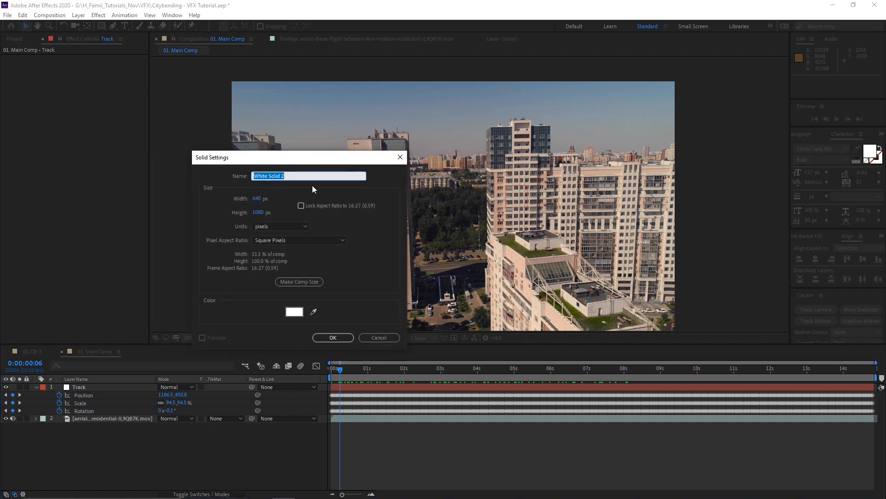
type("Matte")
left_click(260, 200)
type("1920")
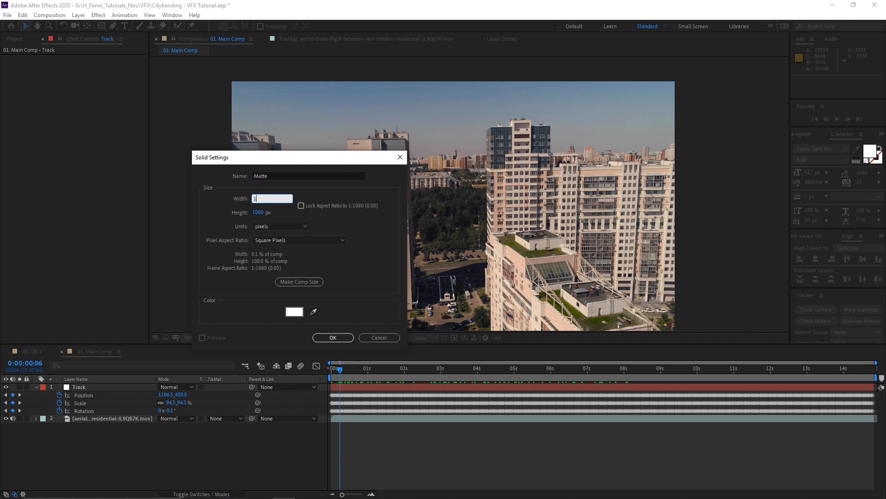
key("Tab")
key("Return")
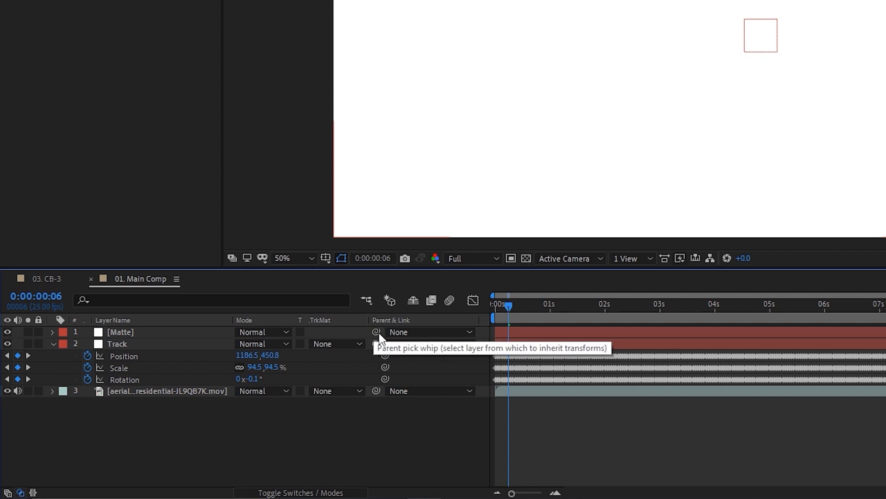
- Parent the Matte layer to the Track null and move the current time to 0:00:00:18
left_click_drag(377, 332, 174, 344)
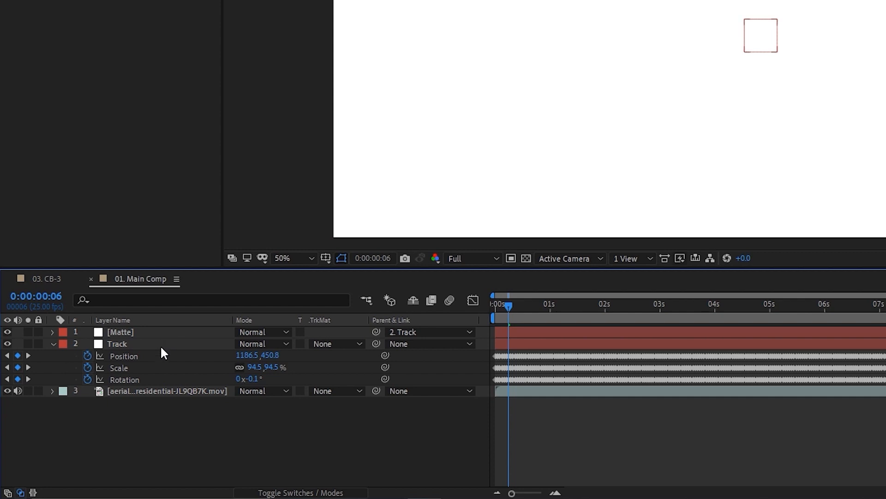
left_click(163, 344)
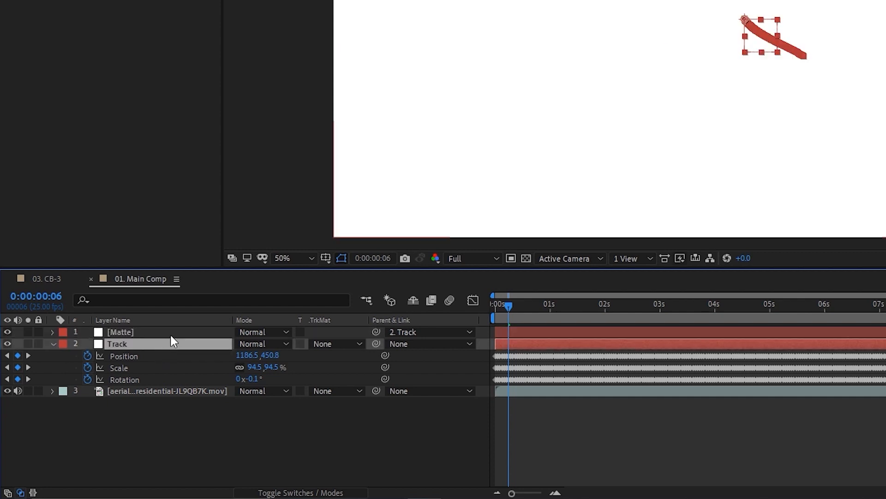
key("ctrl+Up")
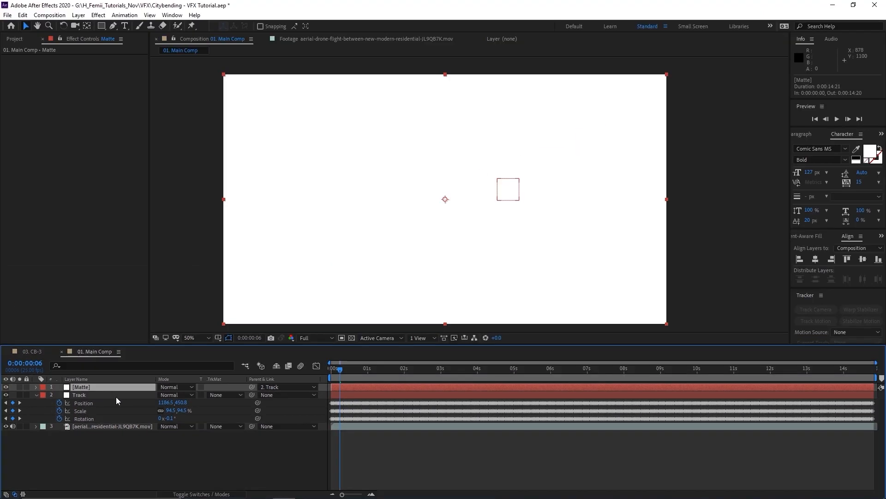
left_click(170, 344)
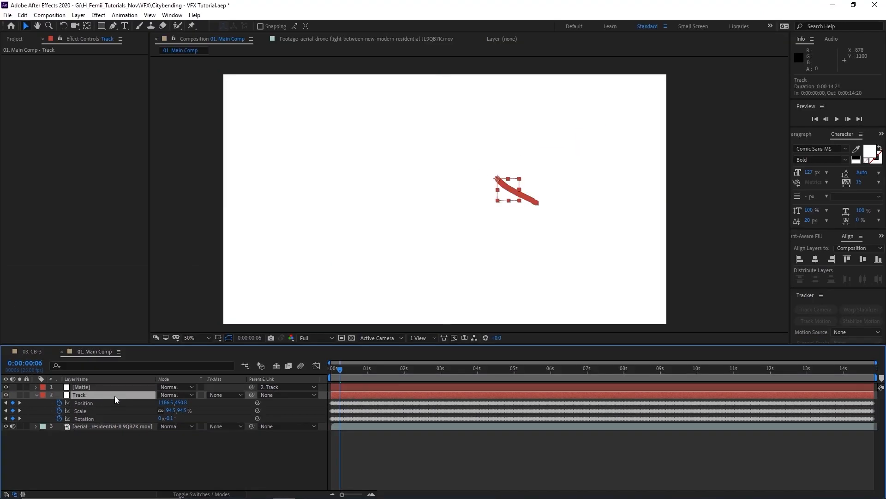
left_click(358, 369)
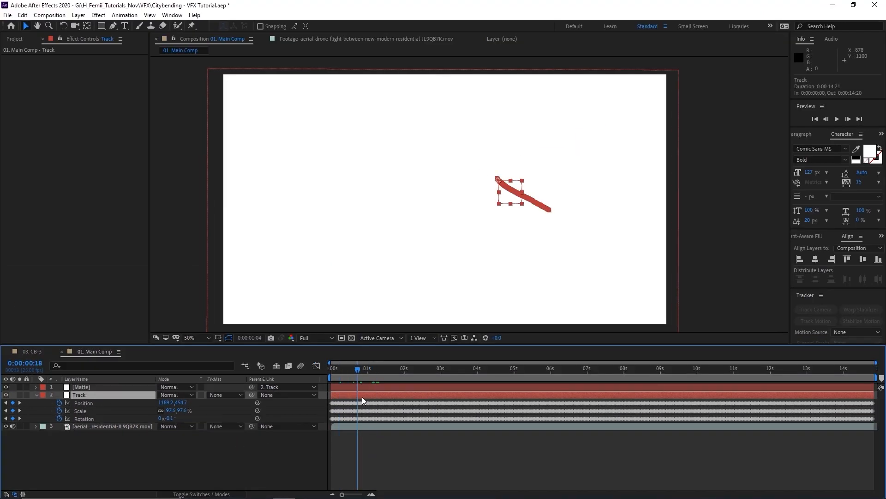
- Hide the Matte layer to expose the footage and keep Matte selected for masking
left_click(89, 387)
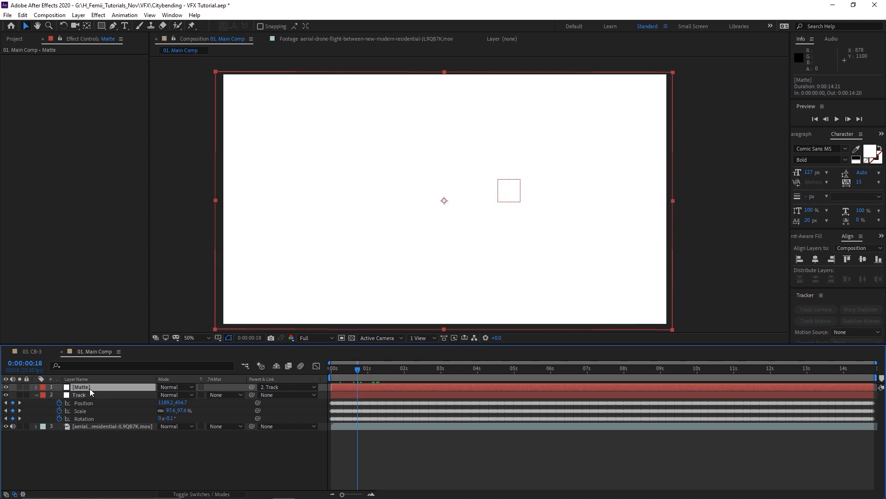
left_click(102, 453)
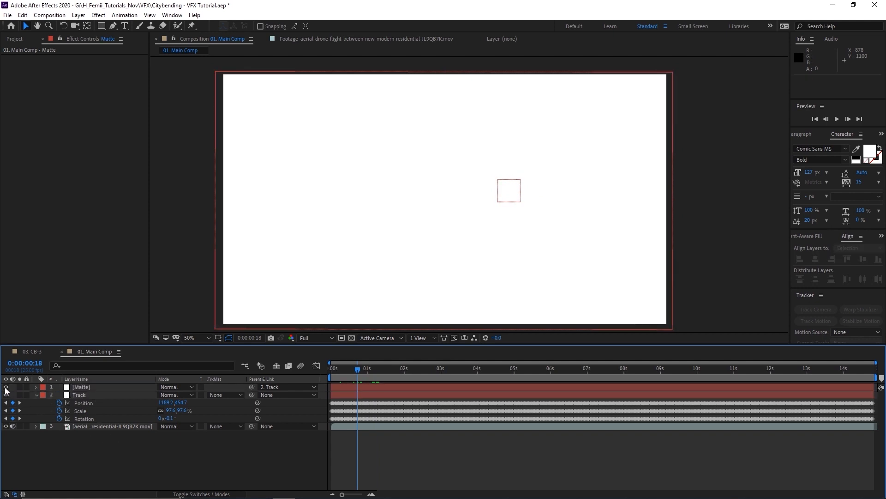
left_click(6, 388)
left_click(78, 387)
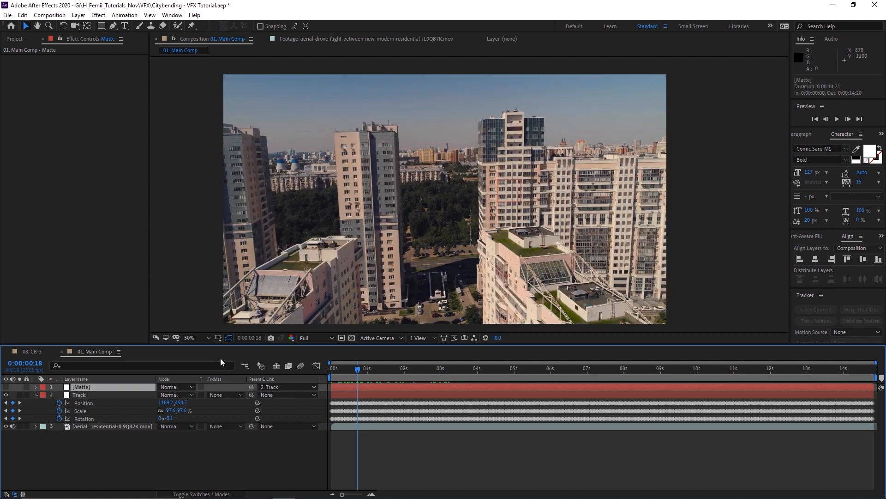
- Start a Pen tool mask on the Matte layer at the left tower's roof corner facing the gap between the buildings
scroll(518, 175, "up", 2)
left_click_drag(415, 190, 403, 222)
key("v")
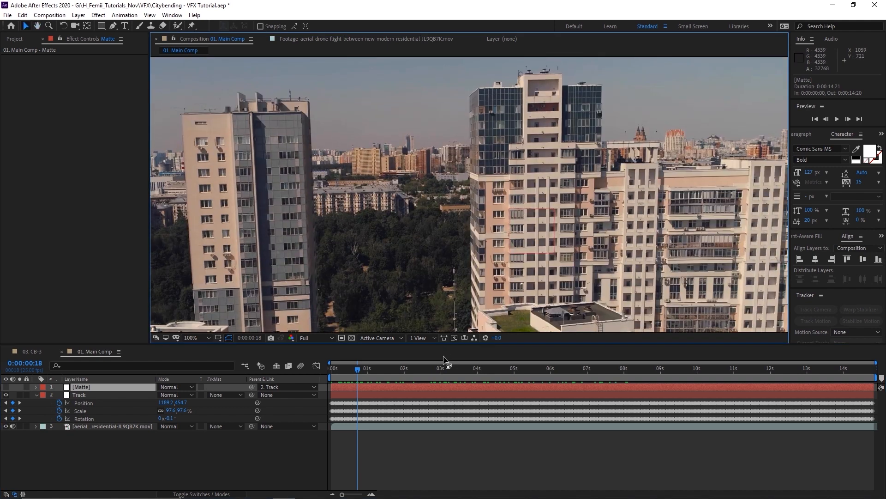
scroll(467, 190, "down", 2)
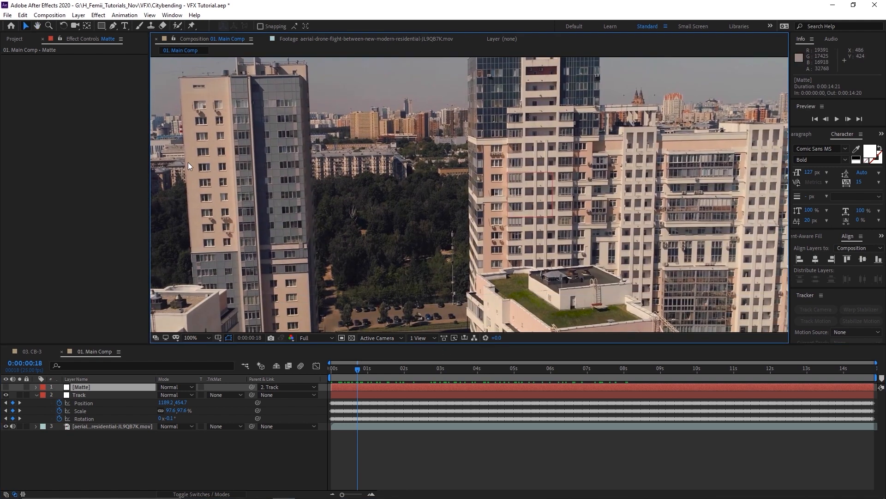
key("g")
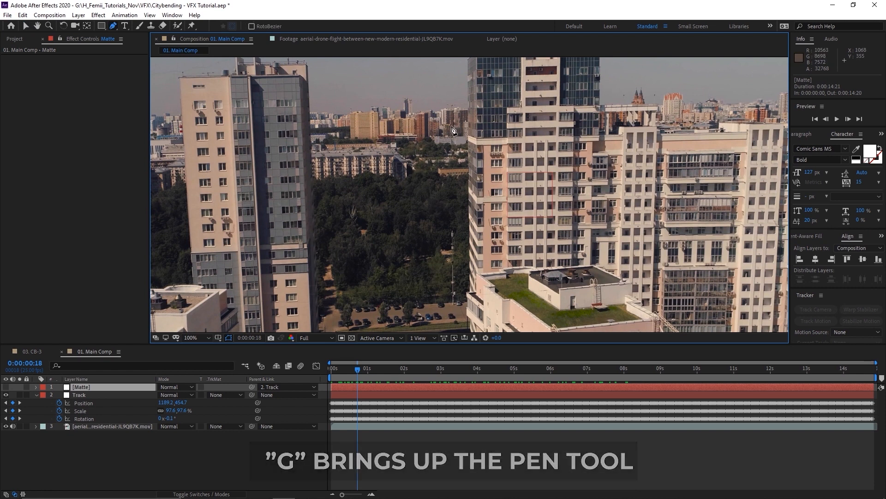
scroll(341, 134, "up", 4)
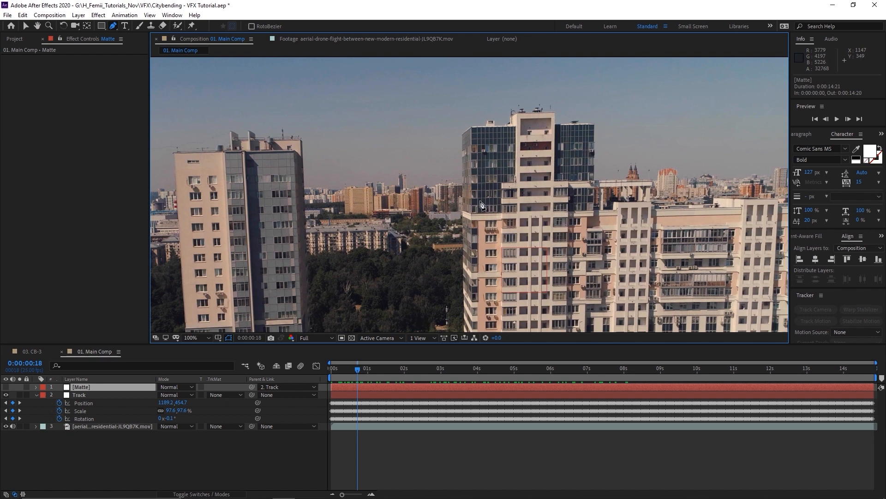
key("comma")
key("comma")
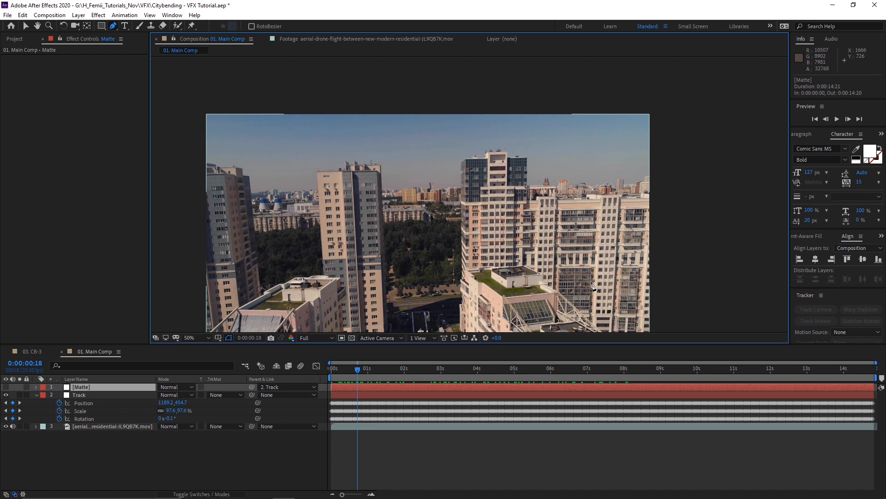
scroll(390, 189, "up", 1)
left_click_drag(390, 189, 406, 121)
left_click(308, 69)
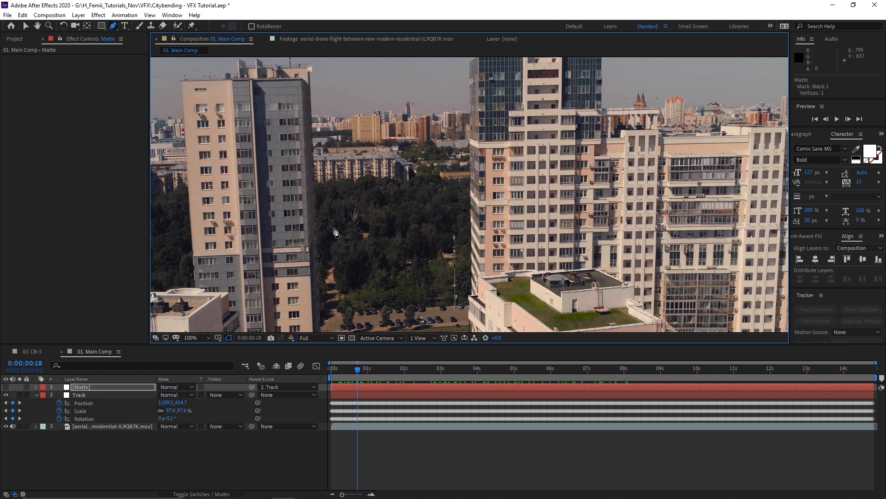
- Continue the mask down the left tower's edge and across the far side of the parking lot to the right tower
left_click_drag(325, 296, 343, 232)
scroll(345, 256, "up", 1)
left_click_drag(454, 289, 361, 229)
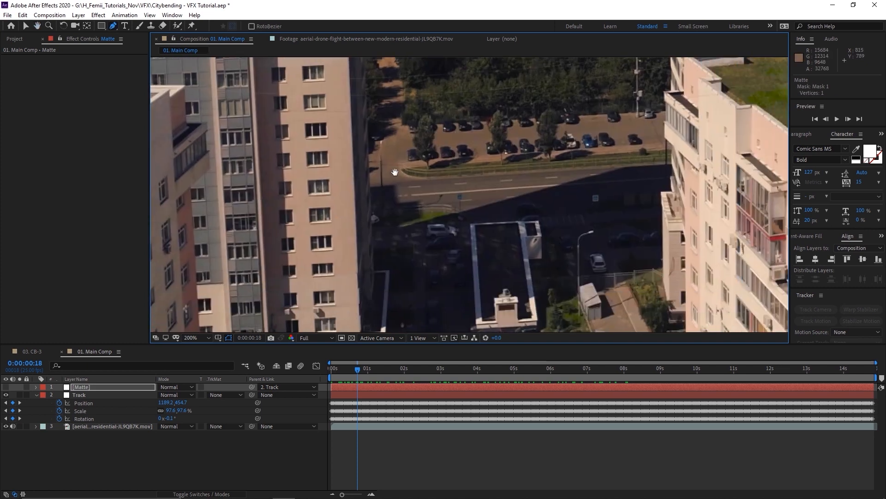
left_click_drag(404, 155, 363, 235)
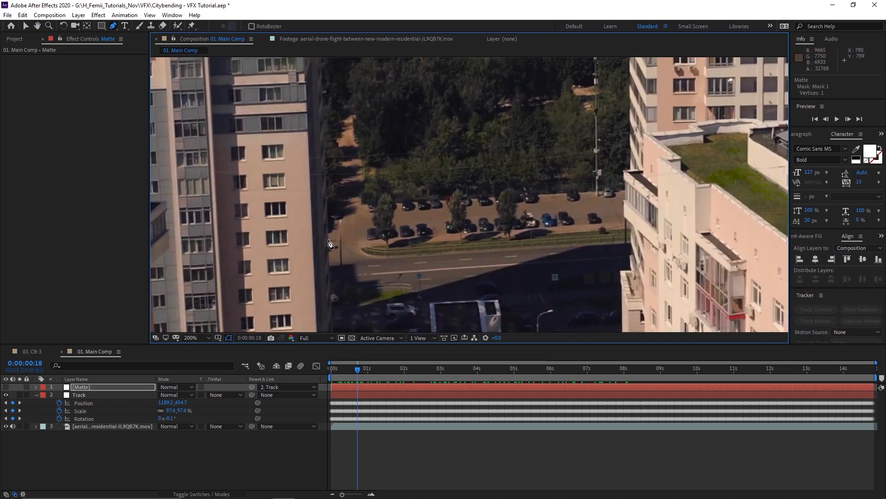
left_click(329, 212)
left_click_drag(584, 205, 499, 212)
left_click(511, 204)
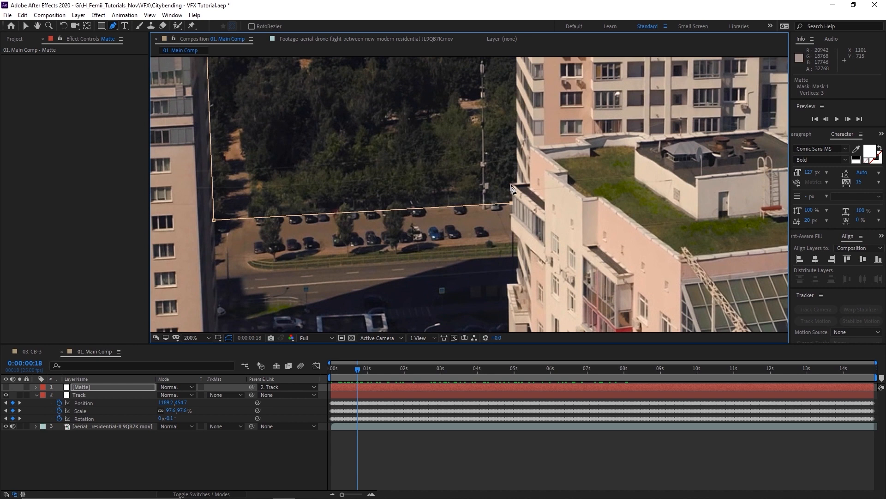
- Trace the mask up the right tower's edge to its roof corner and close it at the left tower's roof corner
left_click_drag(515, 118, 495, 288)
scroll(495, 171, "up", 1)
scroll(495, 172, "down", 1)
left_click_drag(485, 120, 487, 270)
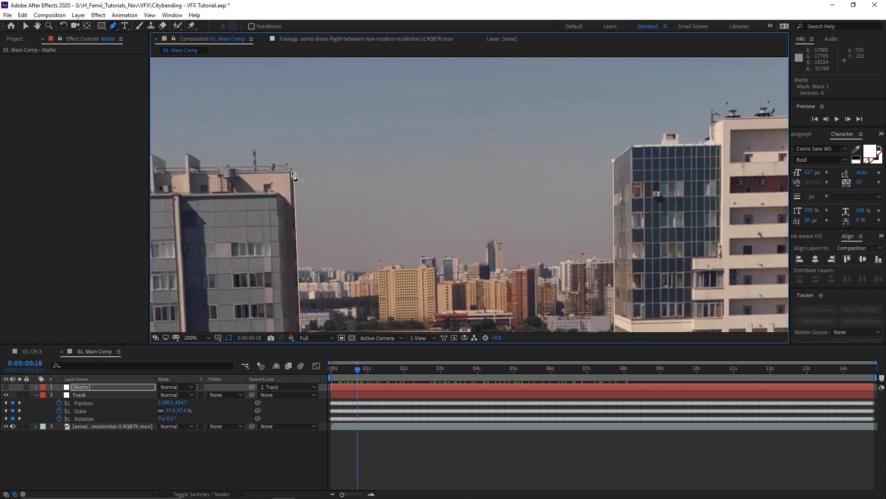
left_click(294, 174)
key("v")
scroll(477, 230, "down", 1)
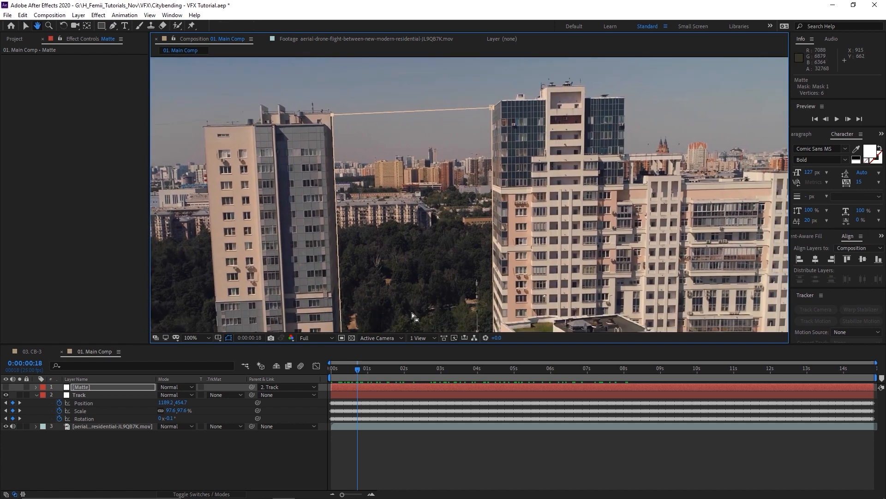
- Scrub to 0:00:03:09 to check the mask against both towers, and reveal the Matte layer's Mask Path property
left_click(349, 385)
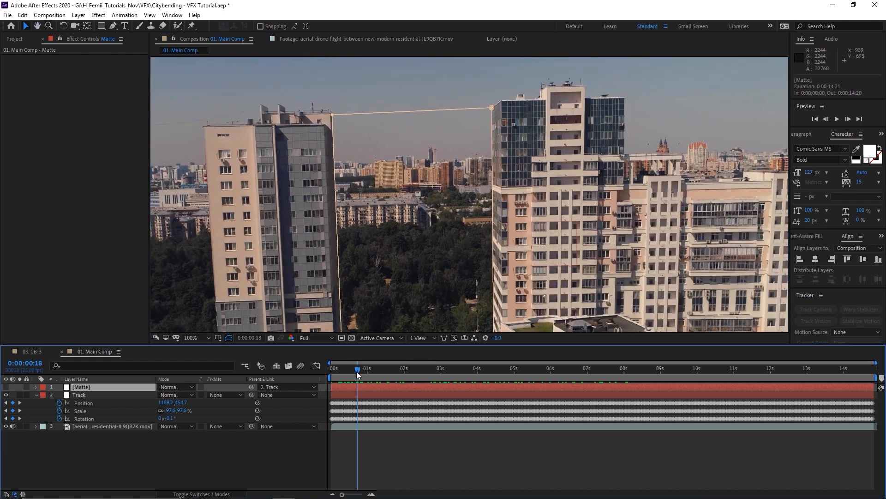
left_click_drag(356, 372, 454, 373)
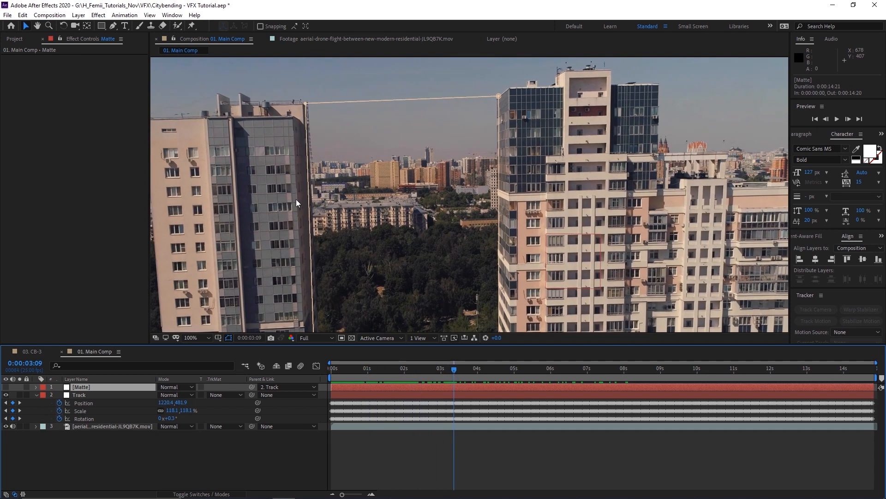
left_click(438, 205)
left_click_drag(437, 204, 456, 212)
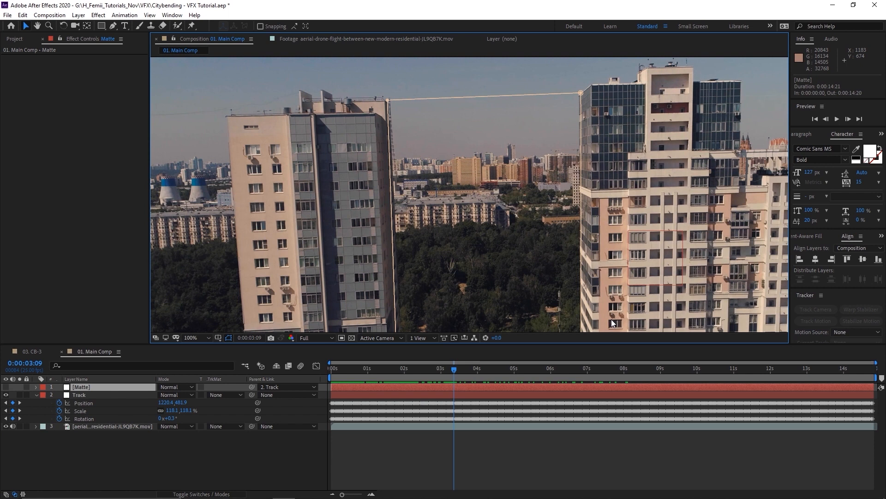
left_click(534, 475)
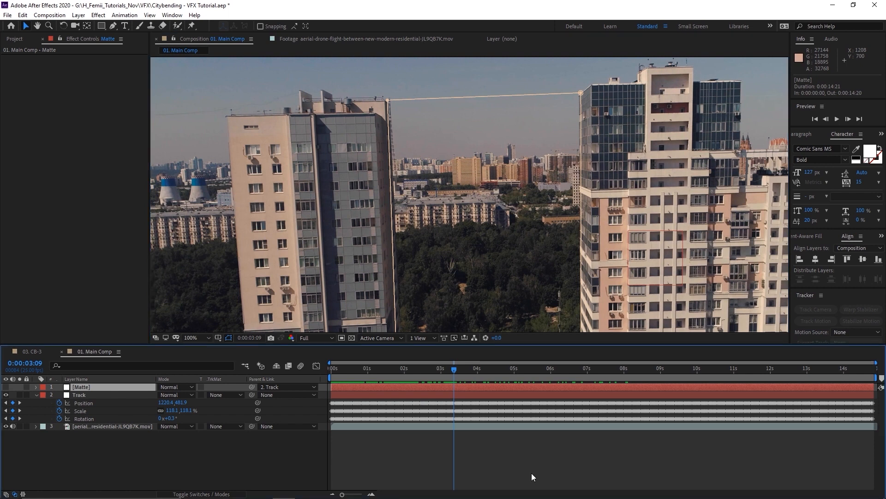
key("m")
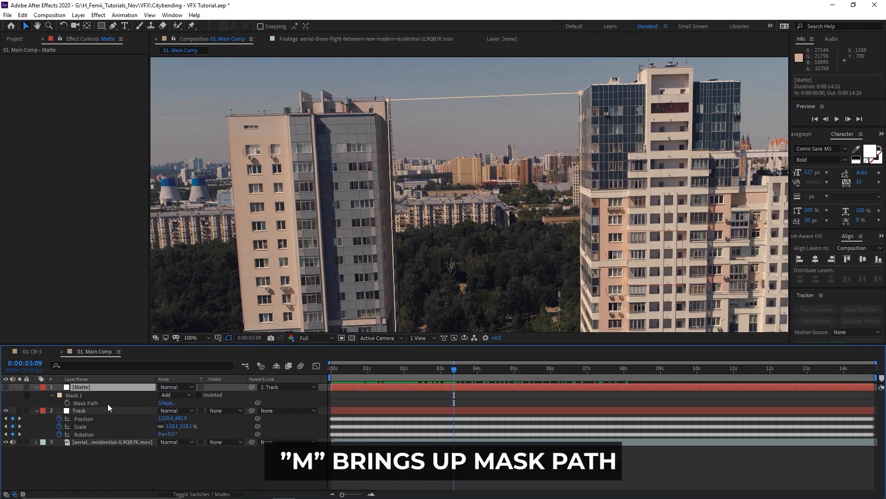
- Start keyframing the Matte layer's Mask Path at 0:00:01:13, with the mask's lower edge by the parking lot in view
left_click_drag(427, 370, 386, 370)
key("h")
left_click_drag(469, 305, 432, 169)
key("v")
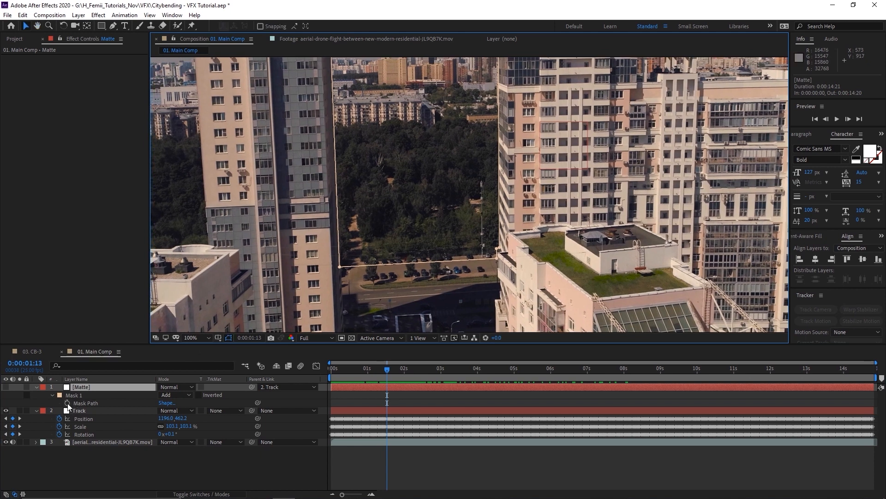
left_click(67, 403)
- Check the mask's edges and corners against both towers at the first frame
key("h")
left_click_drag(383, 279, 398, 327)
key("v")
left_click_drag(377, 372, 318, 384)
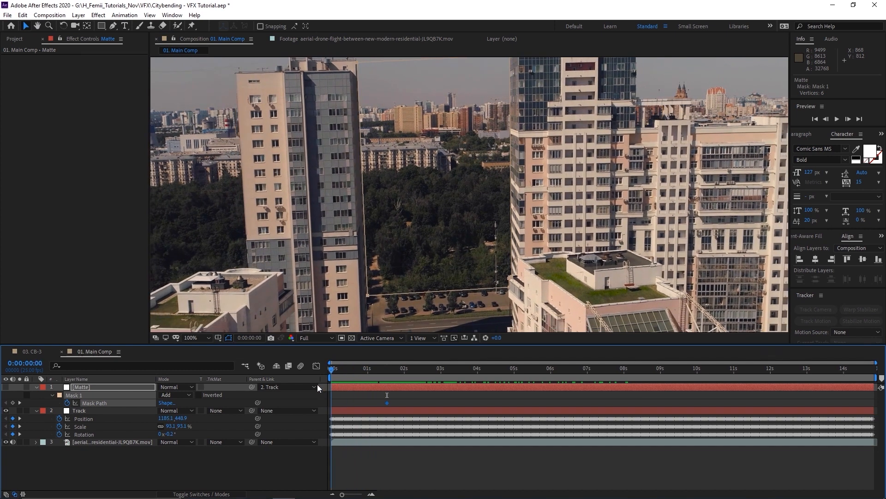
left_click_drag(492, 74, 439, 172)
scroll(439, 172, "up", 1)
left_click_drag(390, 186, 478, 162)
scroll(409, 207, "down", 1)
left_click_drag(418, 245, 350, 179)
- Keyframe the mask path at 0:00:04:12, fitting its upper corner to the left tower's roof corner
left_click_drag(367, 372, 495, 375)
left_click_drag(221, 113, 335, 188)
scroll(380, 170, "up", 1)
left_click_drag(367, 284, 374, 235)
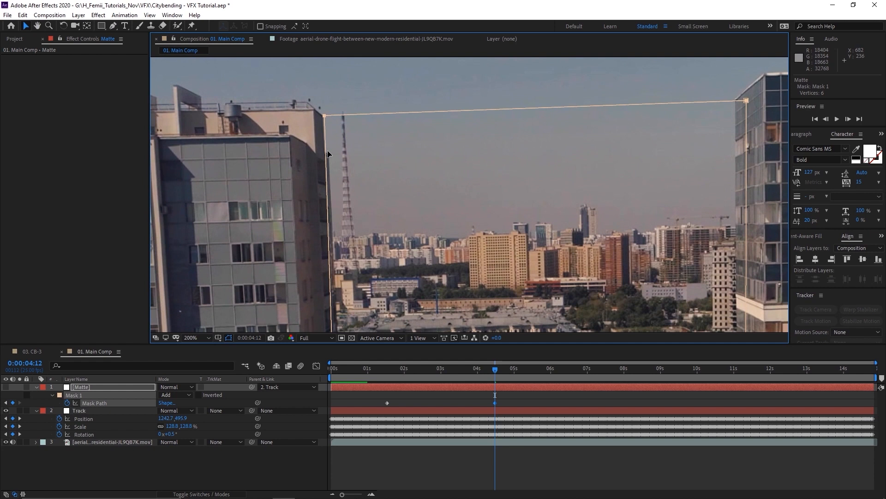
- Add a mask vertex on the left tower's edge just below the roof corner and align it with the building
key("g")
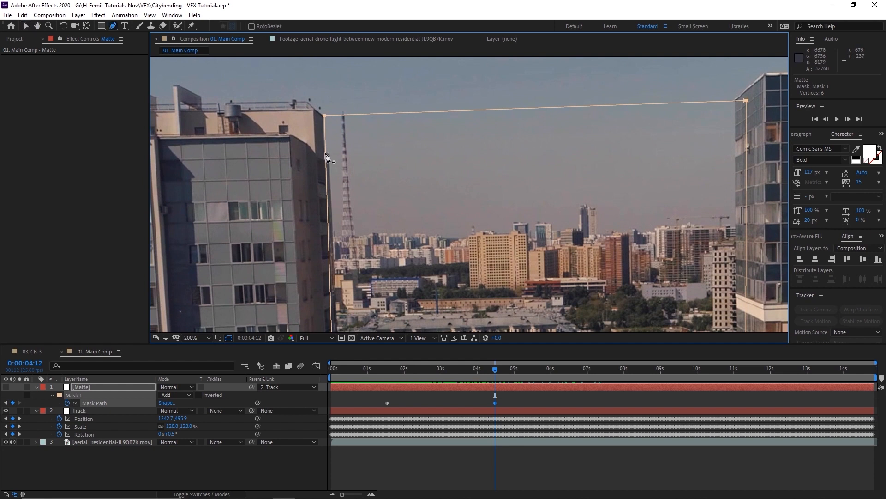
left_click(326, 156)
key("v")
scroll(326, 171, "up", 2)
left_click_drag(327, 167, 336, 162)
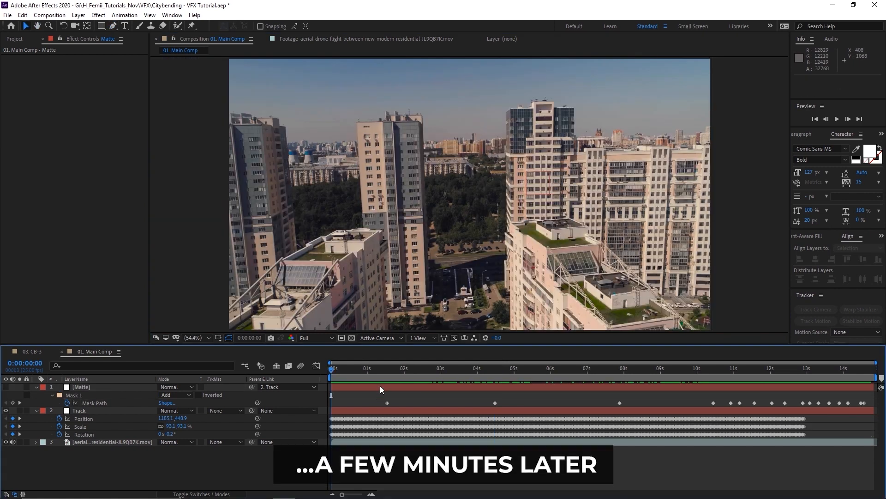
- Make the Matte layer visible and scrub to 0:00:07:23 to check the animated mask between the towers
left_click_drag(383, 369, 506, 378)
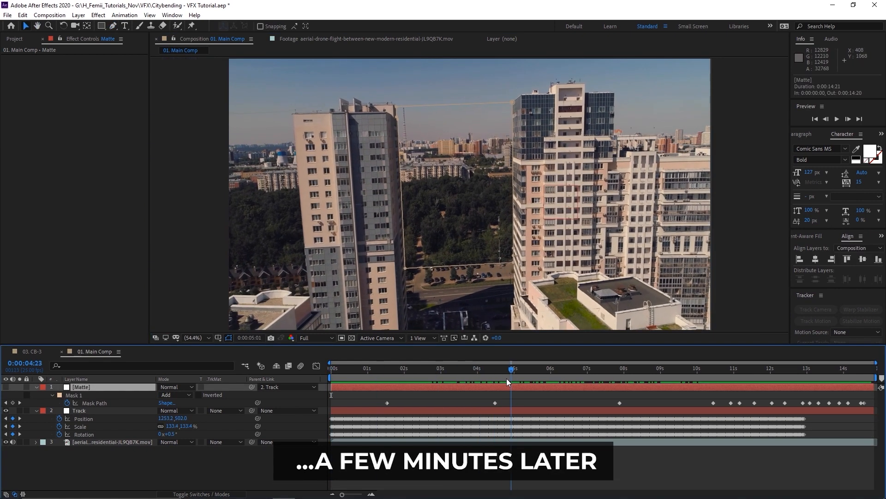
left_click(6, 388)
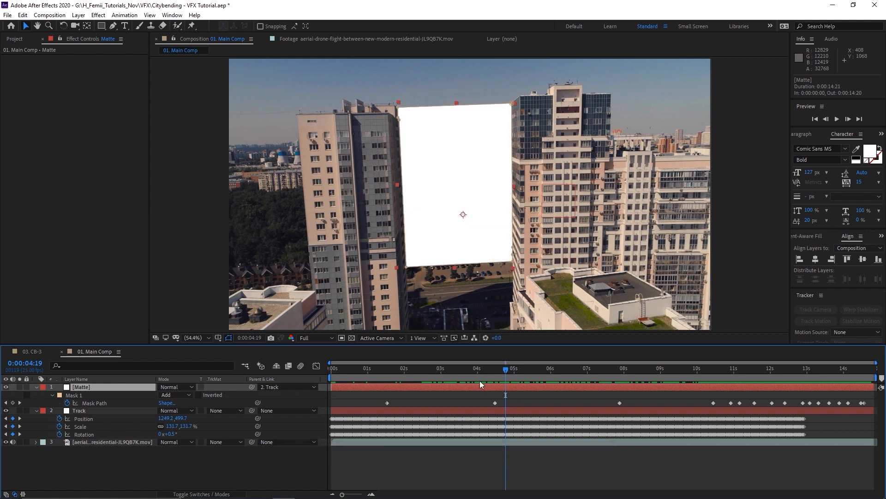
left_click_drag(476, 377, 608, 392)
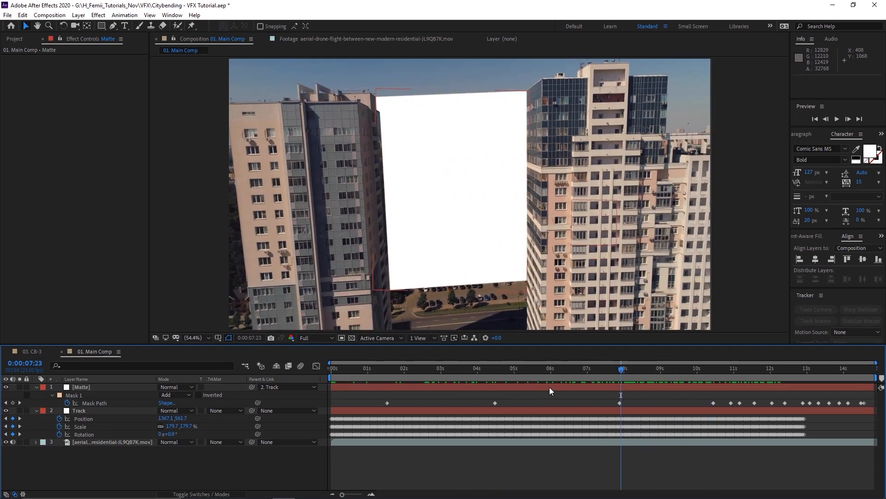
- Reveal the Matte layer's Mask Feather and set it to 1 pixel
key("f")
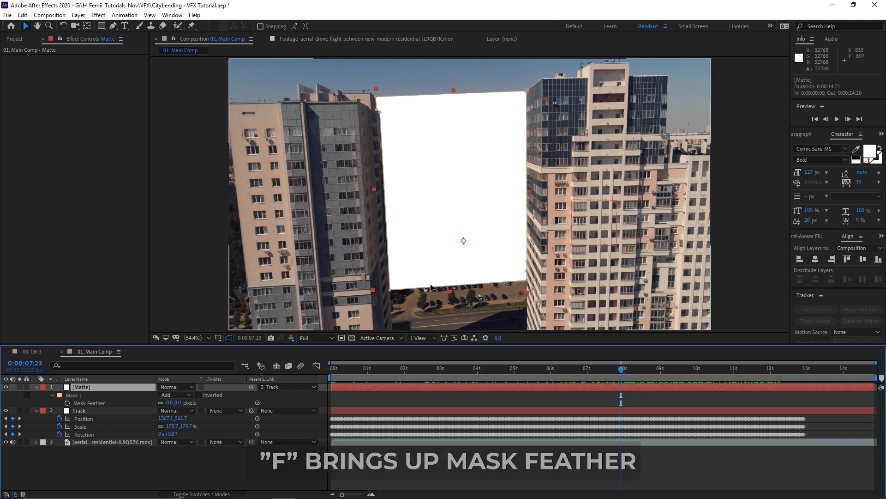
scroll(394, 194, "up", 1)
left_click(434, 398)
left_click(170, 402)
type("2")
key("Return")
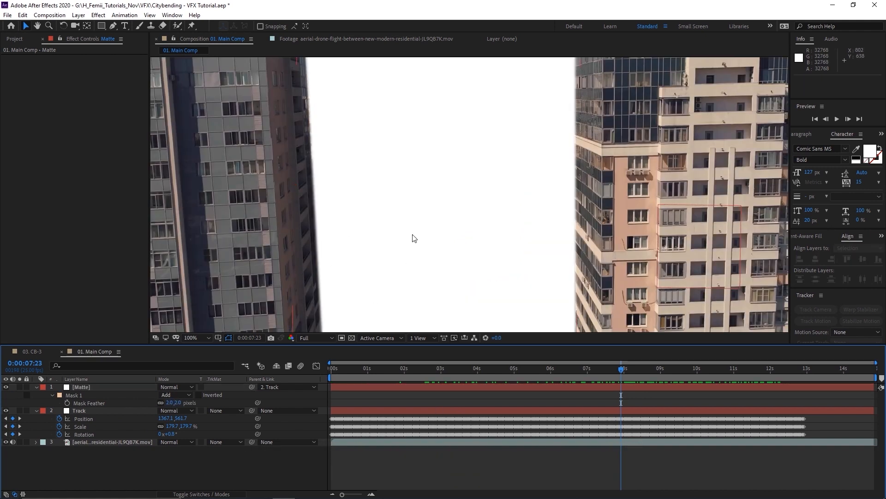
left_click(170, 402)
type("1")
key("Return")
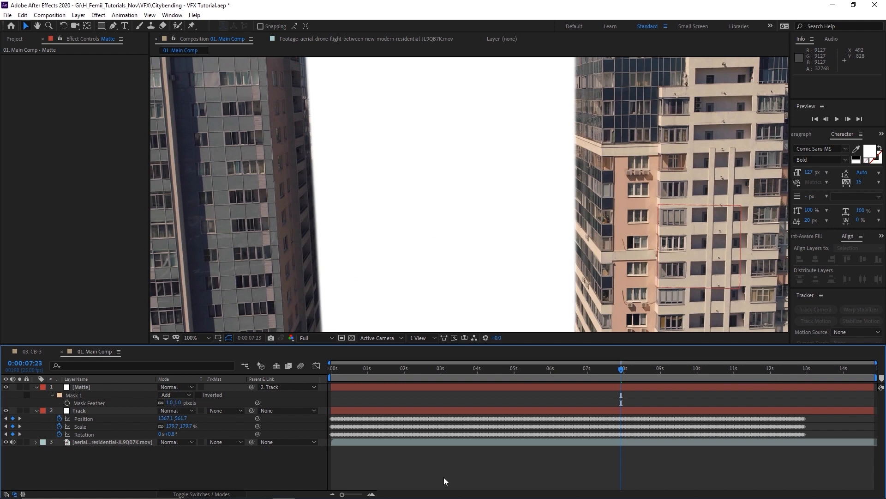
- Go to 0:00:05:07 and add the birds-perspective LHD3CW3.mov clip from the 03. Footage folder as the top layer
scroll(380, 240, "down", 2)
left_click_drag(664, 372, 524, 369)
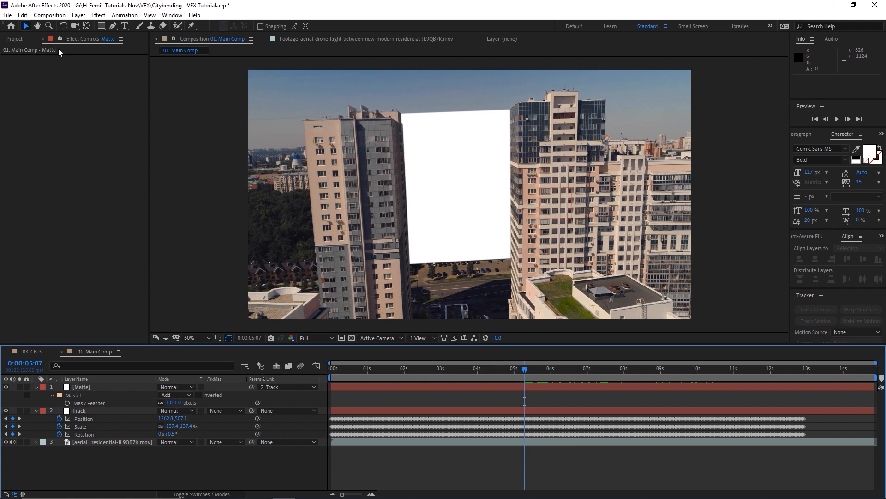
left_click(18, 39)
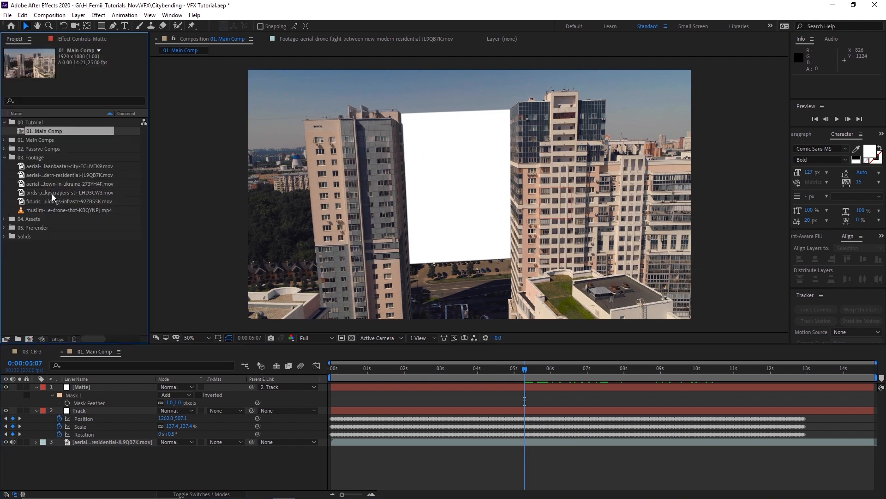
left_click(58, 194)
left_click_drag(57, 191, 109, 386)
- Scale the birds-perspective clip to 37% and position it at about 916, 478 over the gap between the towers
key("s")
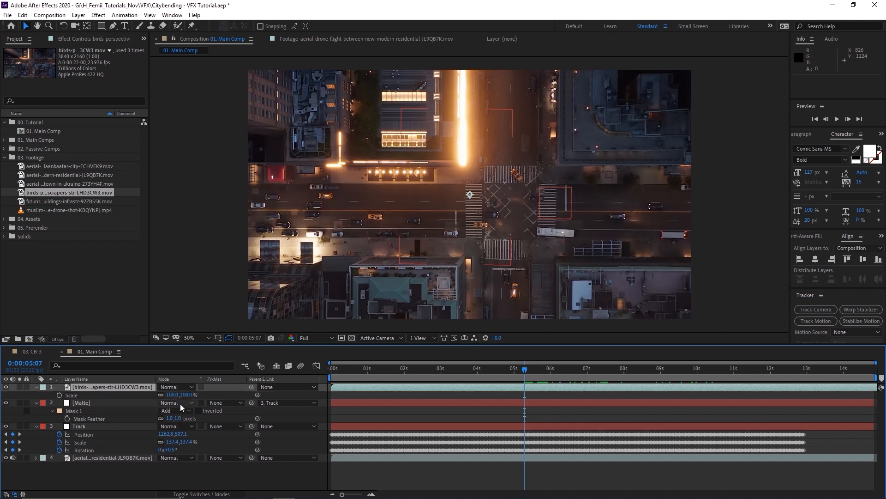
left_click_drag(178, 395, 144, 393)
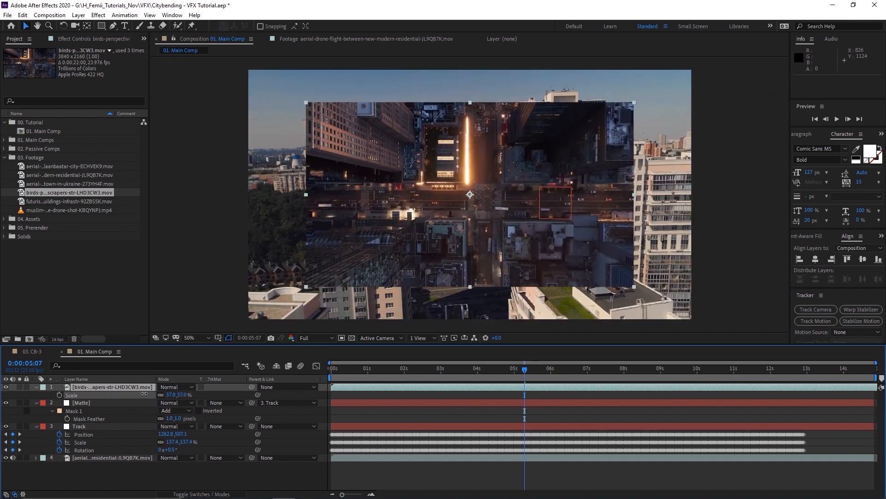
left_click_drag(534, 266, 525, 250)
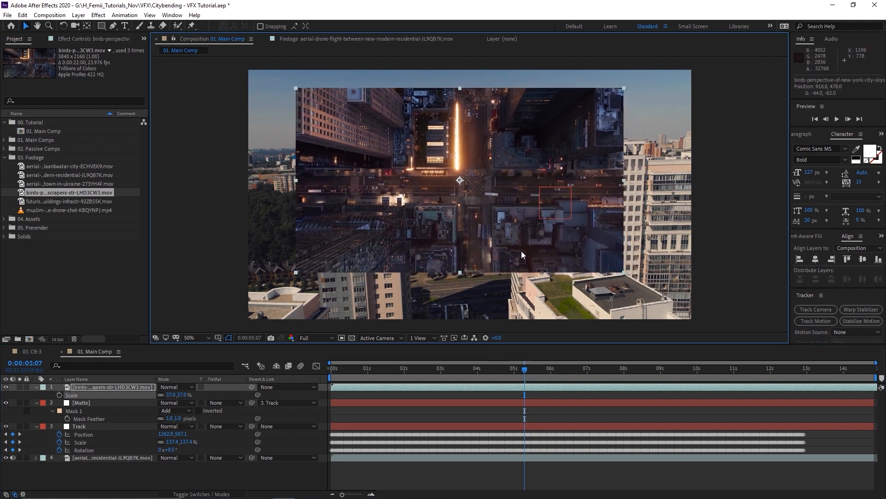
- Place the birds-perspective clip beneath the Matte layer, set its track matte to Luma Matte "[Matte]", and scrub to check it
left_click_drag(104, 388, 107, 416)
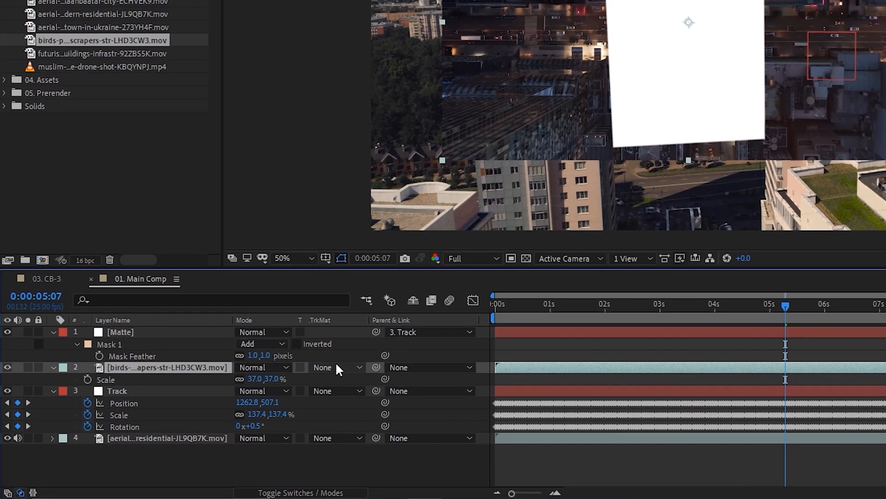
left_click(228, 412)
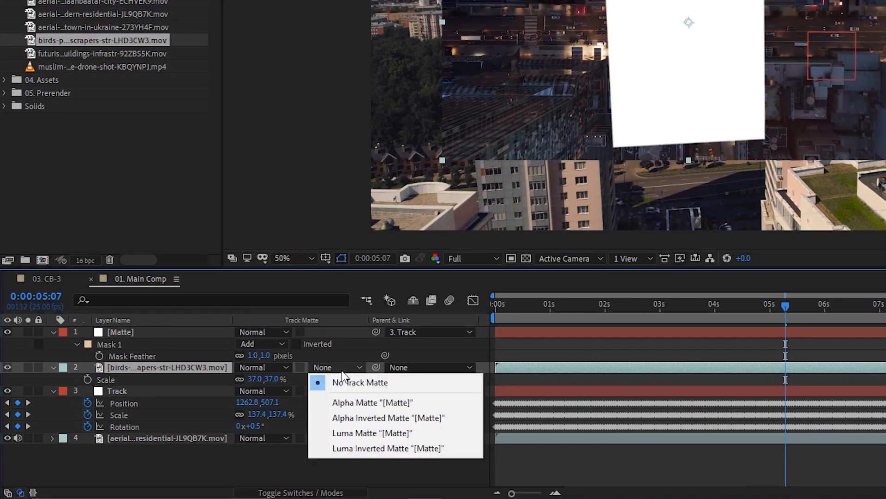
left_click(370, 437)
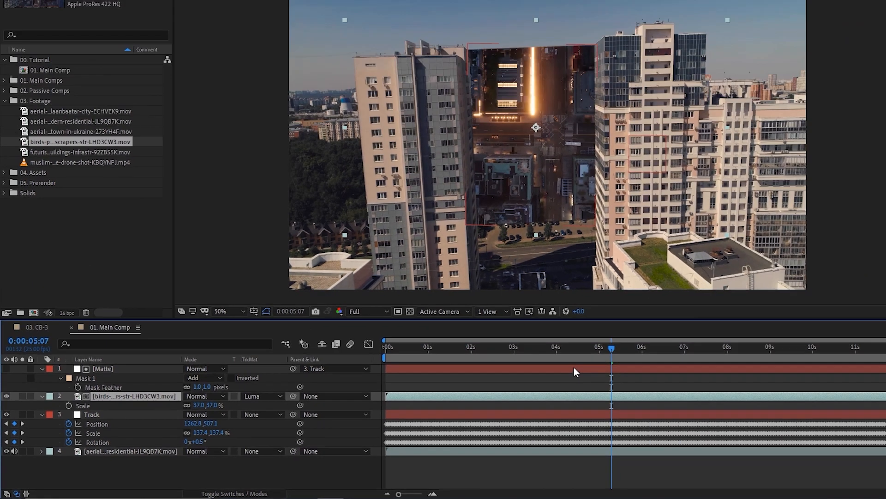
left_click_drag(608, 347, 448, 363)
left_click_drag(386, 382, 495, 386)
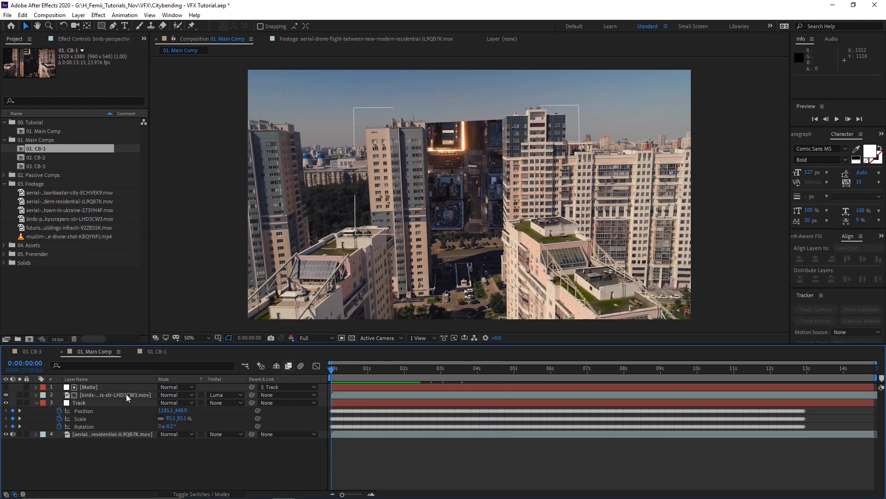
- Preview and scrub the opening seconds to compare the birds-perspective clip's movement with the drone footage and Track null
left_click(127, 395)
left_click(377, 456)
left_click_drag(350, 371, 381, 373)
key("Home")
key("space")
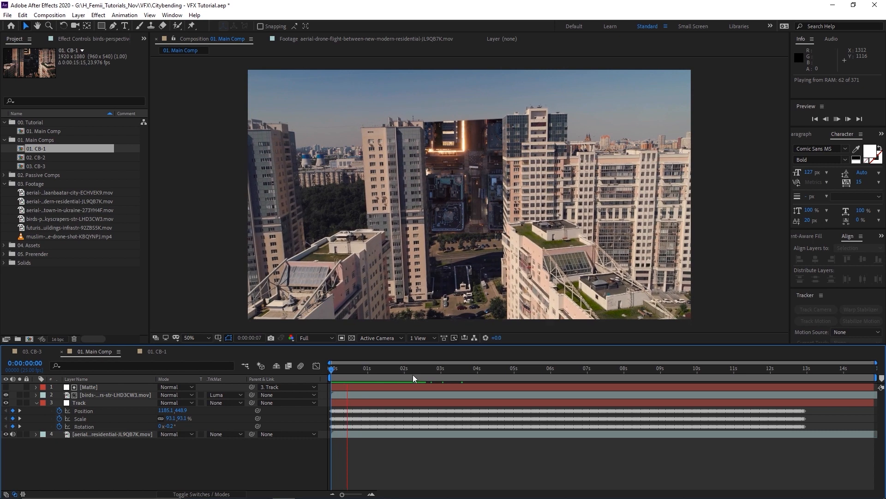
left_click_drag(338, 368, 513, 374)
left_click(343, 373)
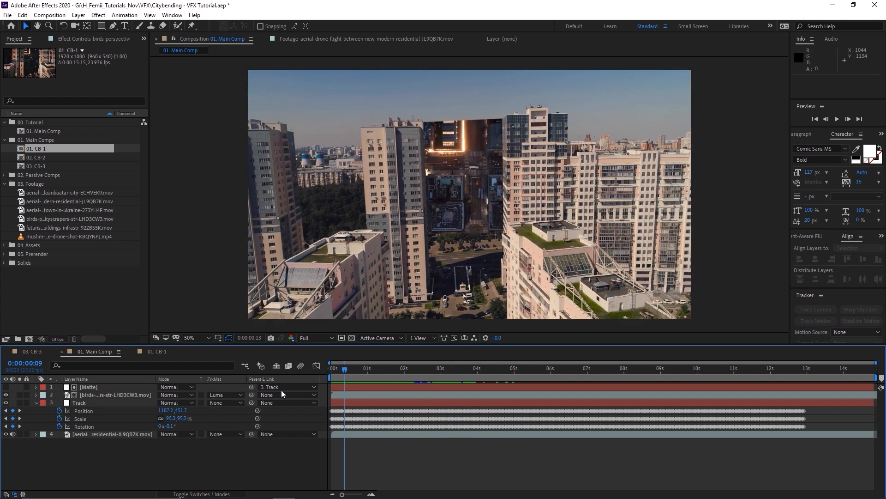
left_click(98, 402)
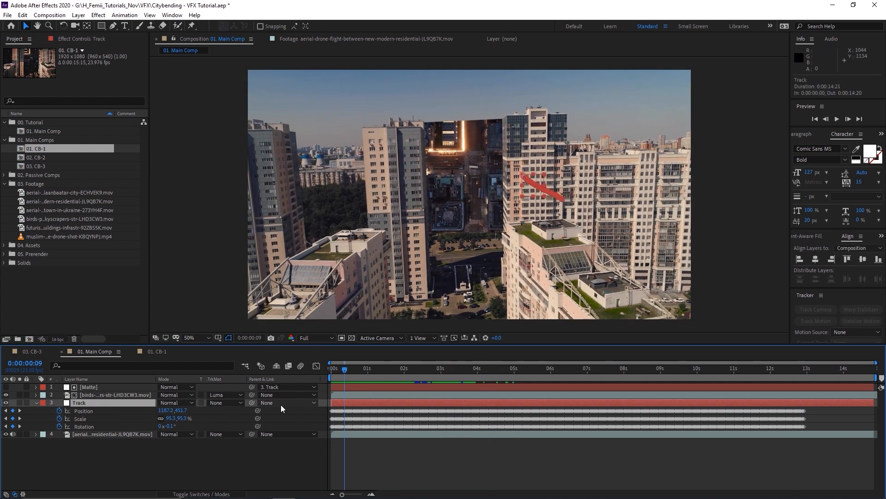
left_click(352, 395)
left_click_drag(350, 369, 390, 369)
key("space")
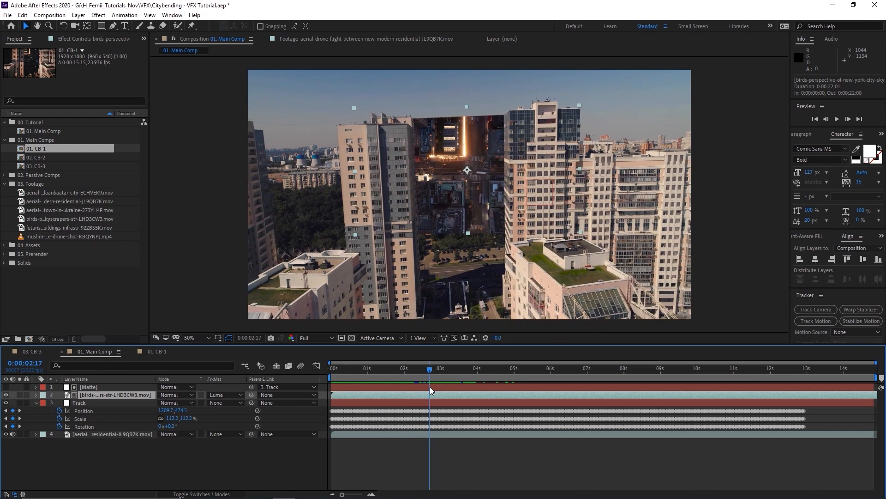
- Solo the birds-perspective layer at 0:00:05:19 to examine it up close, and turn solo back off
left_click(20, 396)
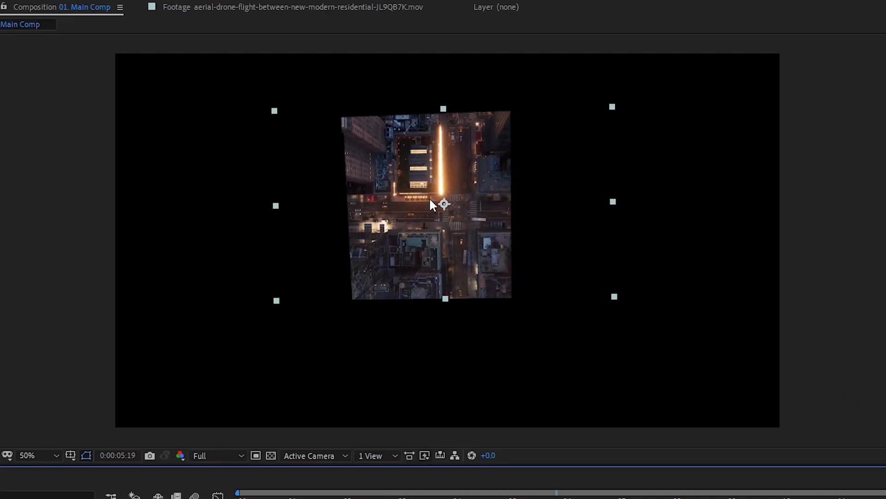
scroll(439, 204, "up", 2)
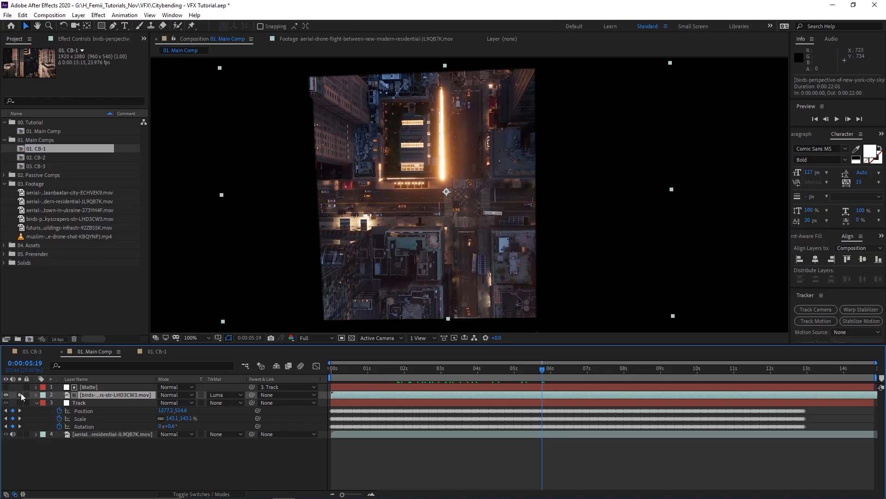
left_click(21, 394)
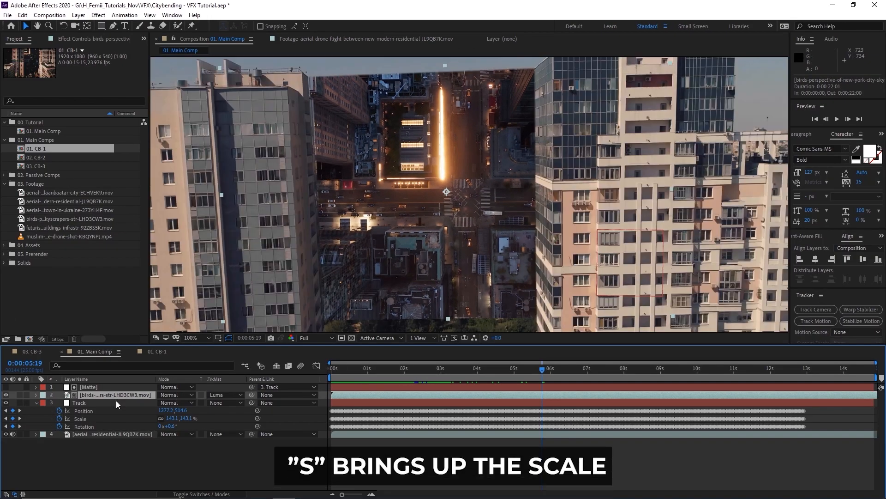
- Keyframe the birds-perspective clip's Position at 949.8, 549.4 and Scale at 64.4% at 0:00:14:15
key("s")
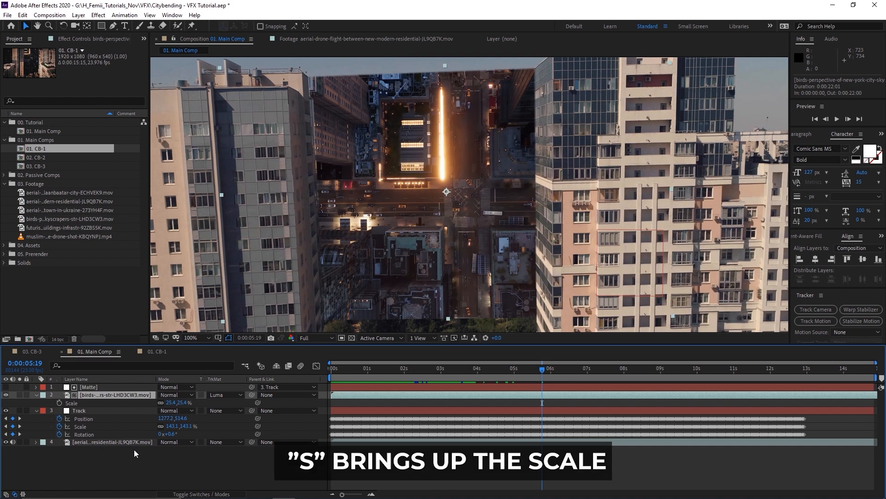
key("shift+p")
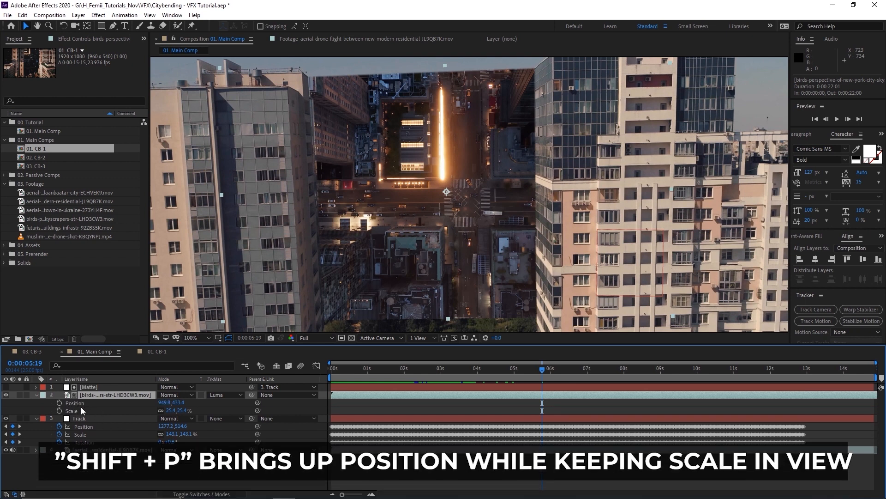
key("comma")
left_click(606, 368)
left_click_drag(640, 368, 868, 395)
left_click_drag(187, 413, 205, 412)
scroll(524, 255, "down", 2)
left_click_drag(536, 241, 537, 258)
left_click(59, 403)
left_click(59, 410)
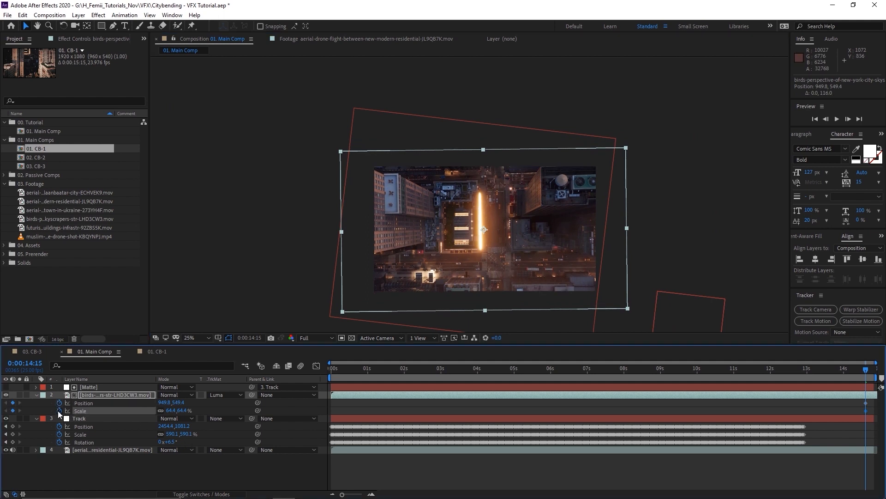
- At the first frame, set the birds-perspective clip's Scale to 35.4% and Position to 1029.8, 551.4
left_click_drag(803, 371, 321, 409)
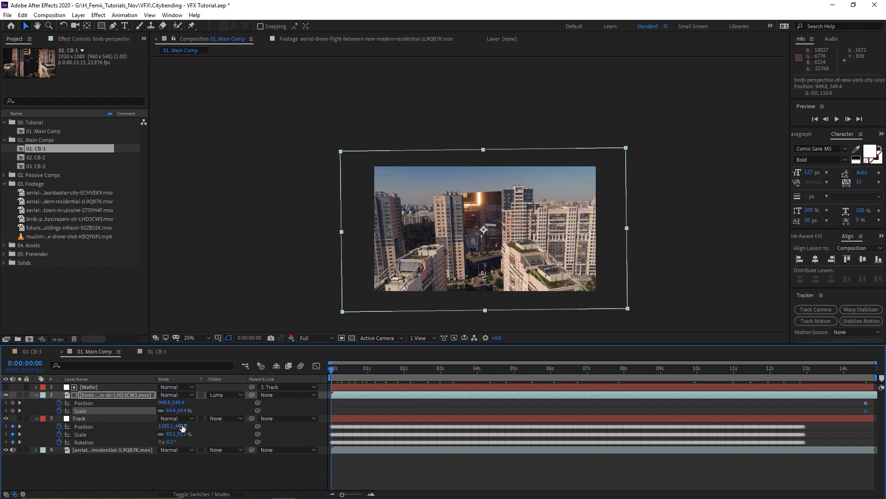
left_click_drag(181, 410, 169, 411)
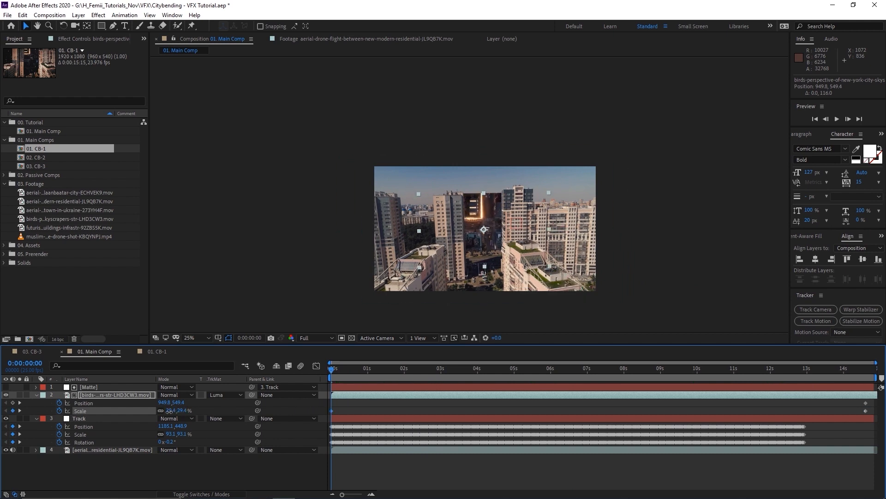
scroll(508, 267, "up", 2)
- Play the composition from the start to check the birds-perspective clip's animated scale and position between the towers
key("space")
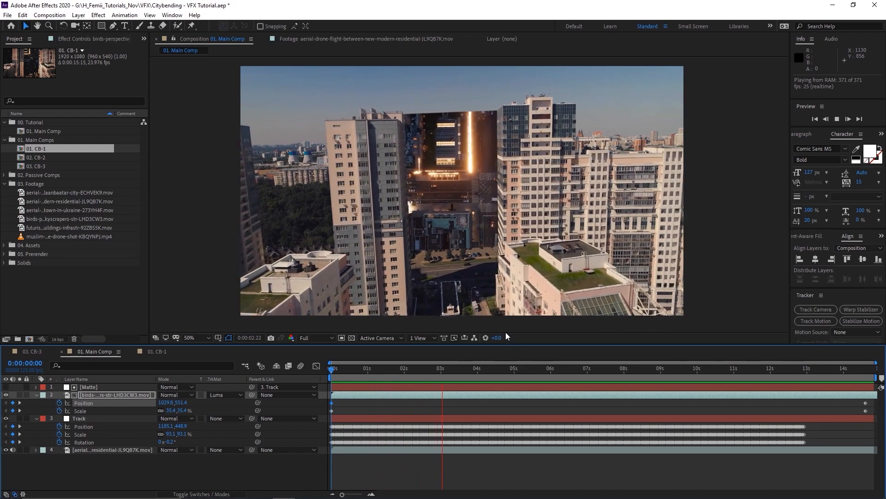
key("space")
left_click(523, 411)
left_click_drag(508, 371, 315, 382)
key("space")
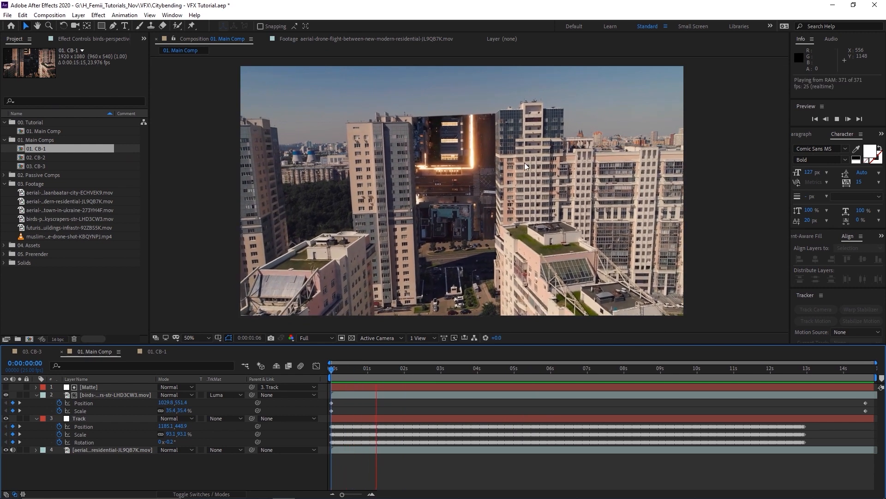
key("space")
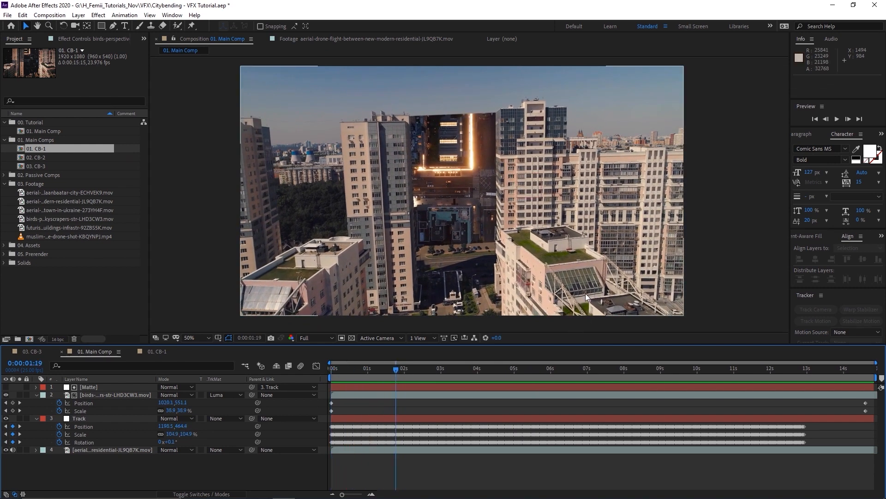
- Examine the edges between the birds-perspective footage and the towers up close at a few moments in the opening seconds
scroll(491, 230, "up", 2)
key("h")
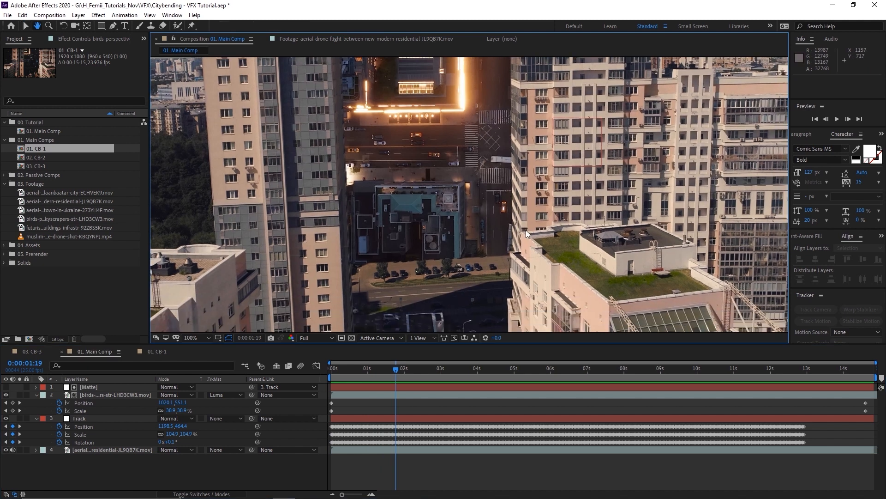
key("v")
left_click_drag(449, 378, 518, 376)
key("h")
left_click_drag(483, 304, 475, 268)
key("v")
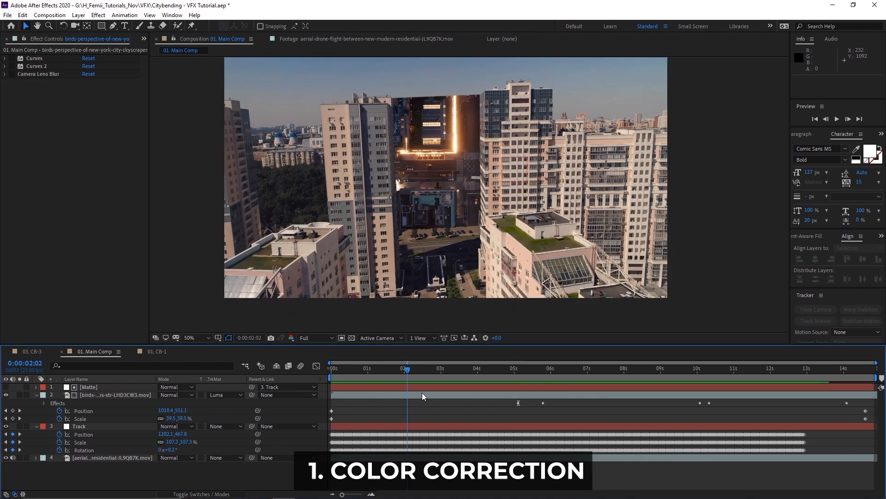
- Colour-correct the aerial drone footage layer by enabling its Curves and Curves 2 effects
left_click_drag(423, 396, 430, 403)
left_click(147, 457)
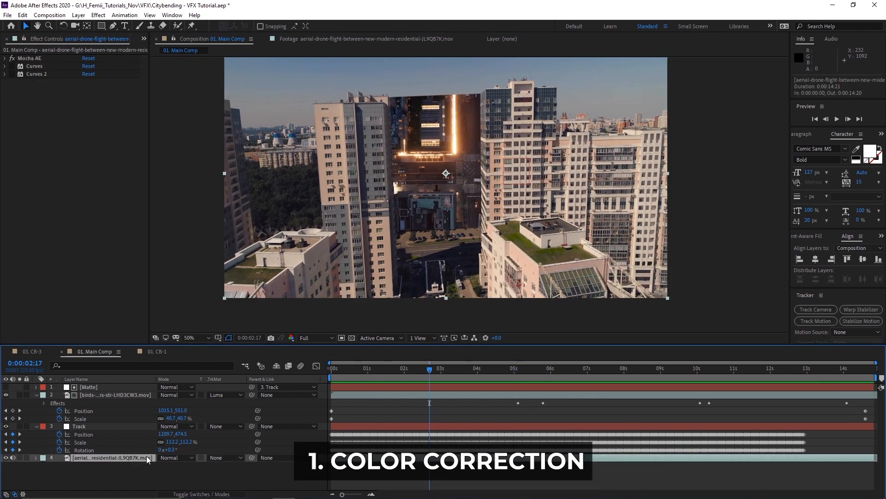
left_click(12, 66)
left_click(12, 73)
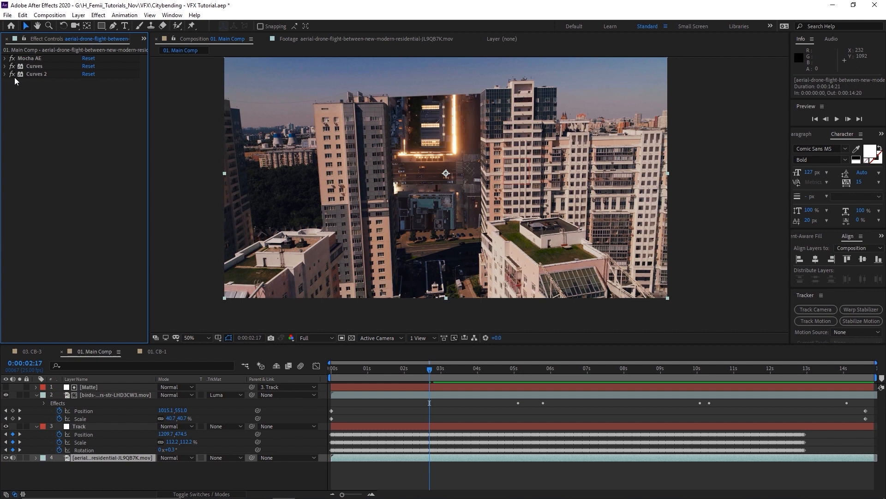
- Enable the Curves, Curves 2 and Camera Lens Blur effects on the birds-perspective layer
scroll(434, 174, "up", 2)
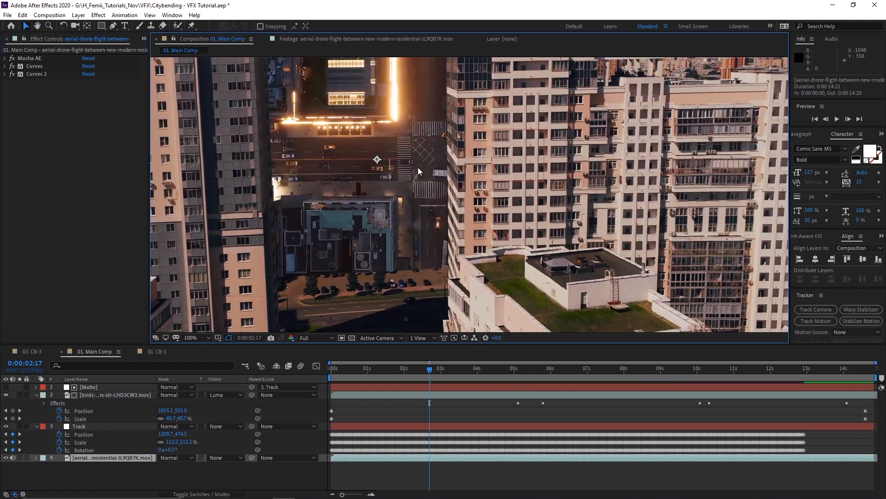
left_click_drag(418, 168, 452, 230)
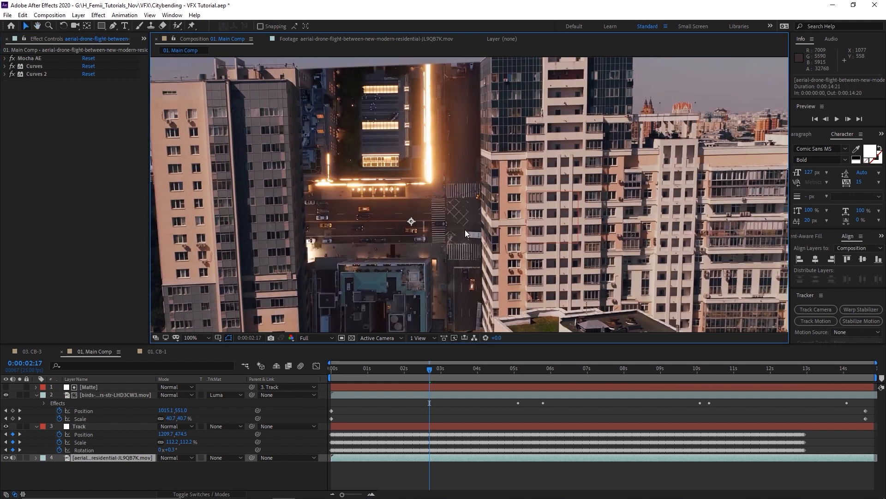
left_click(102, 395)
left_click(30, 59)
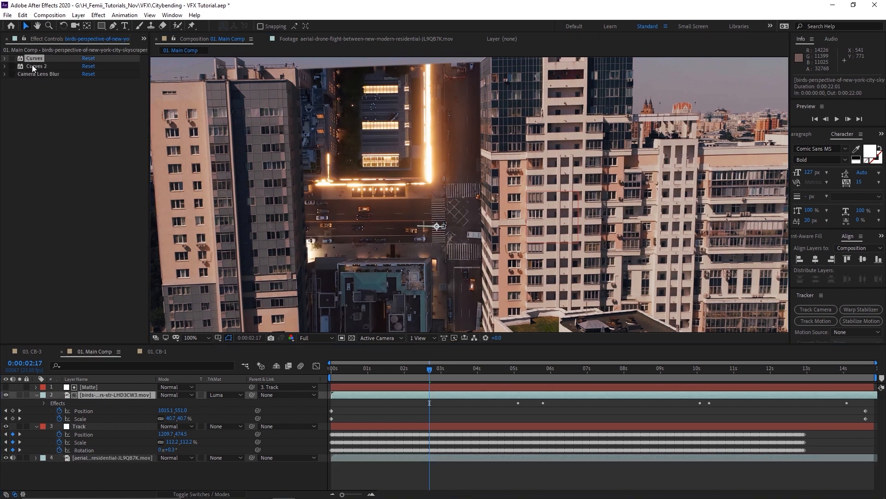
left_click(32, 67)
left_click(36, 74)
left_click(5, 73)
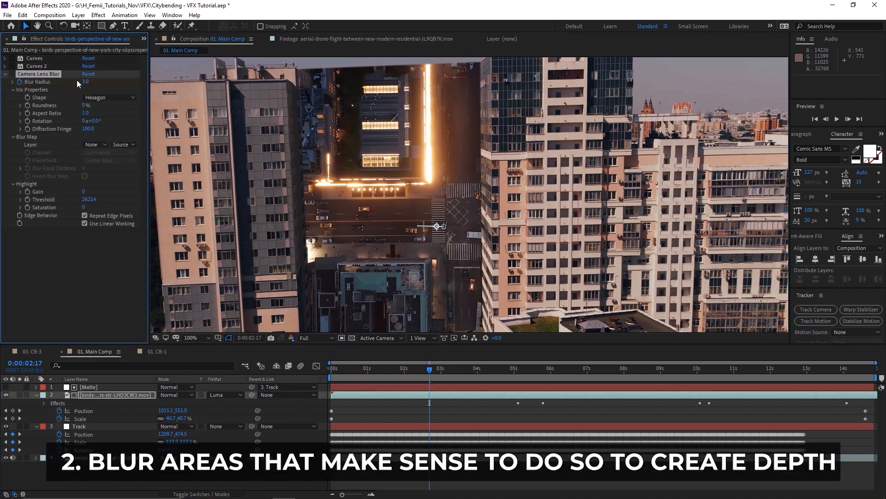
left_click(11, 66)
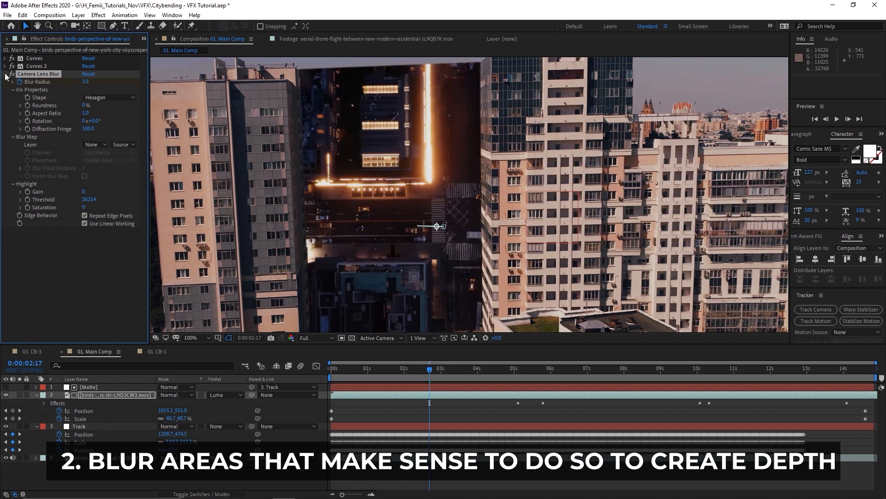
left_click(5, 73)
- Inspect the colour-corrected, blurred city footage between the towers in both full and close view
left_click(39, 230)
scroll(332, 190, "down", 3)
scroll(462, 217, "up", 3)
scroll(472, 217, "down", 1)
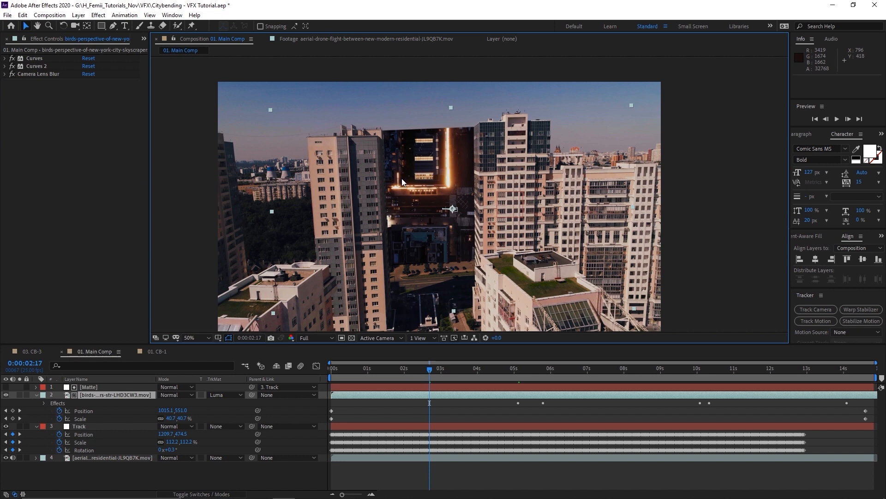
scroll(486, 207, "up", 1)
left_click_drag(440, 164, 461, 183)
scroll(462, 222, "down", 1)
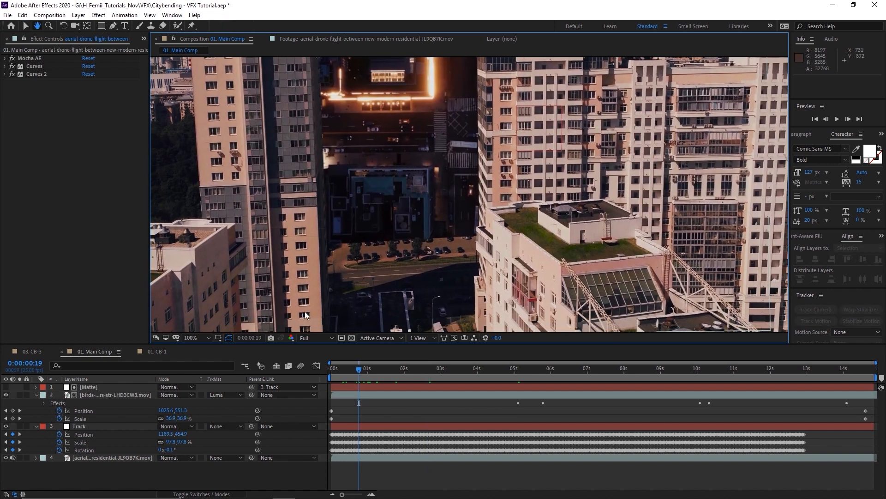
- Add a new adjustment layer to 01. Main Comp and rename it Darken
key("v")
right_click(102, 480)
mouse_move(148, 381)
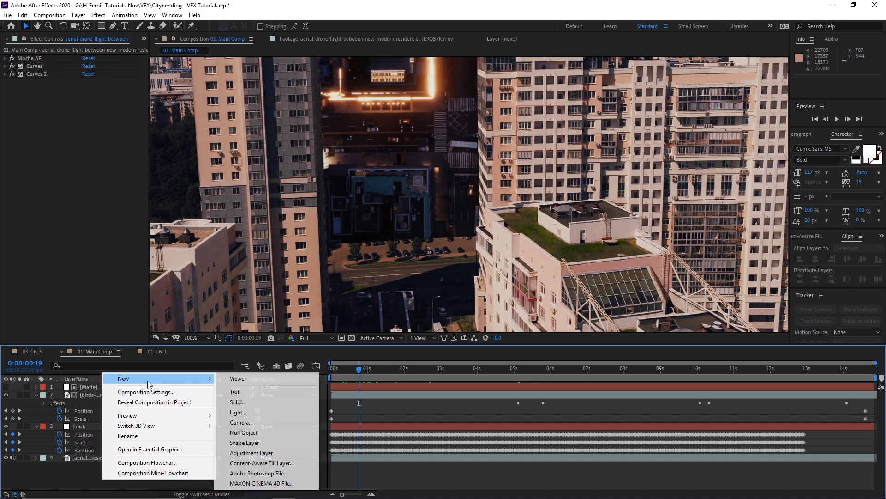
left_click(268, 453)
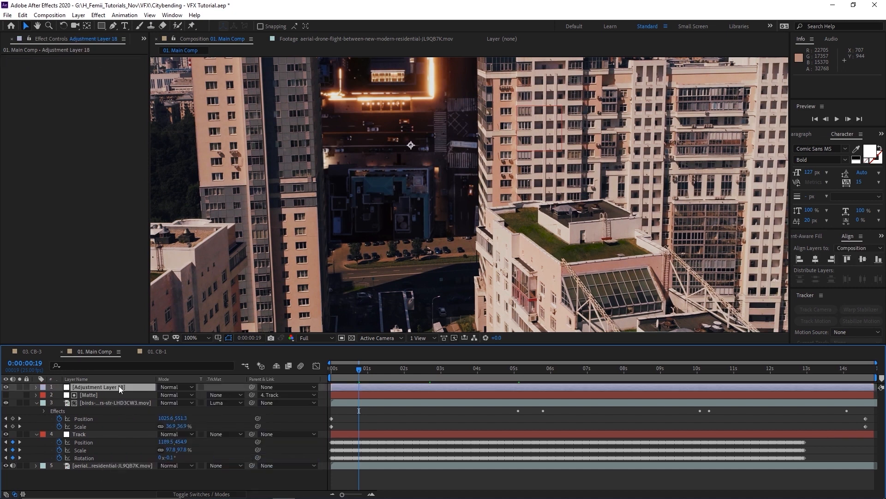
right_click(119, 387)
left_click(133, 379)
type("Darken")
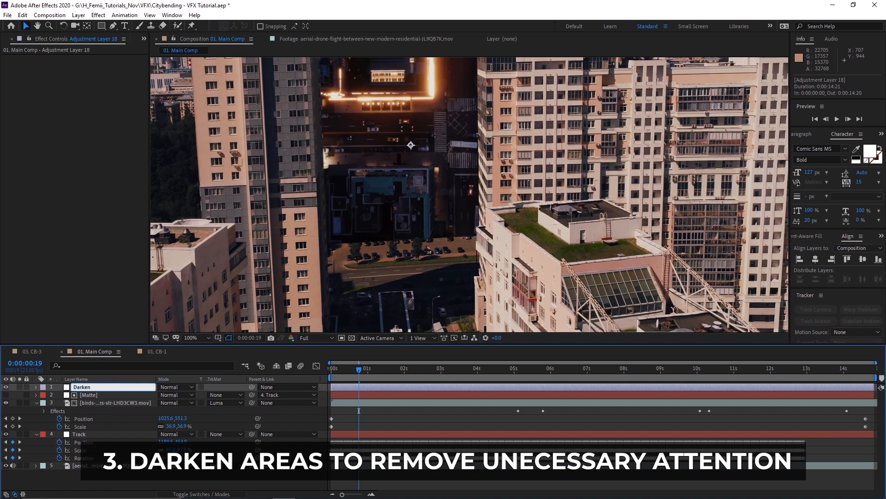
key("Return")
- Apply Curves to the Darken layer, pulling down the RGB curve's midtones and lowering its white end
key("ctrl+space")
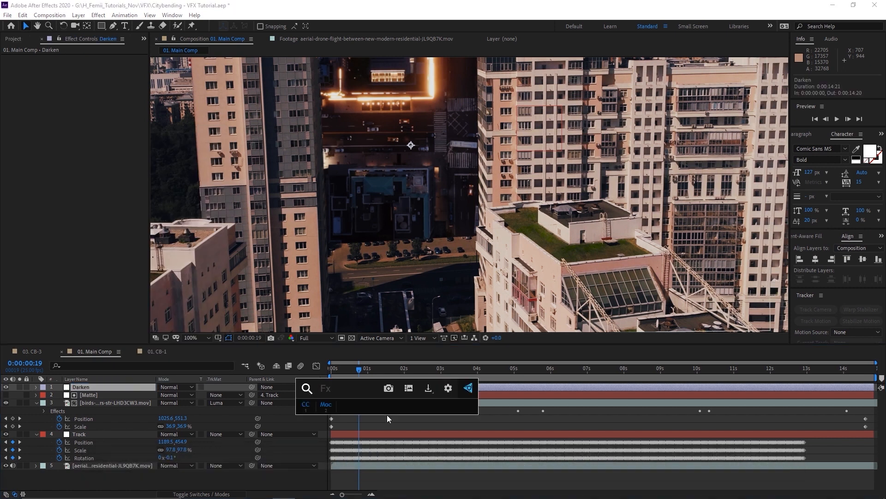
type("cur")
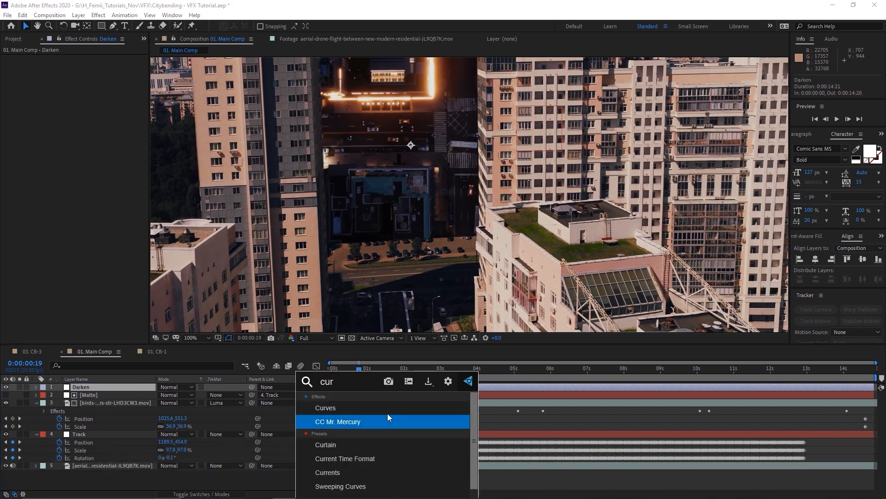
left_click(383, 403)
left_click_drag(325, 223, 374, 229)
left_click_drag(86, 145, 92, 153)
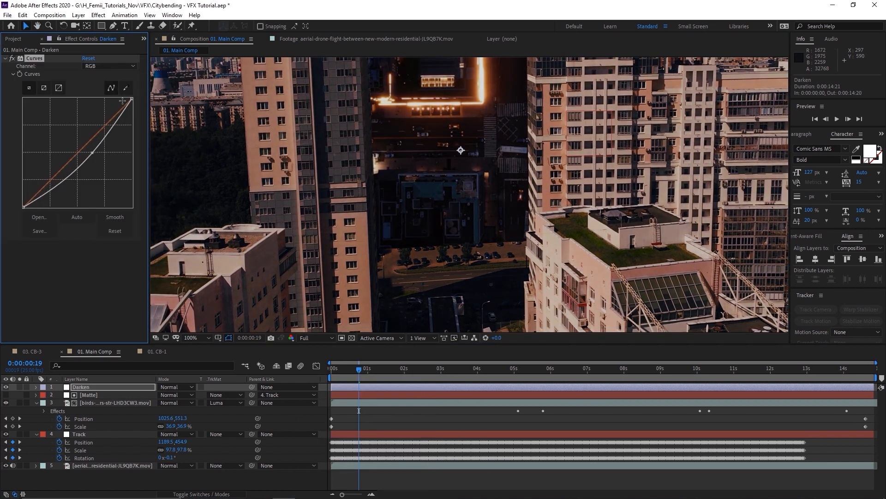
left_click_drag(132, 100, 132, 113)
left_click_drag(93, 152, 96, 158)
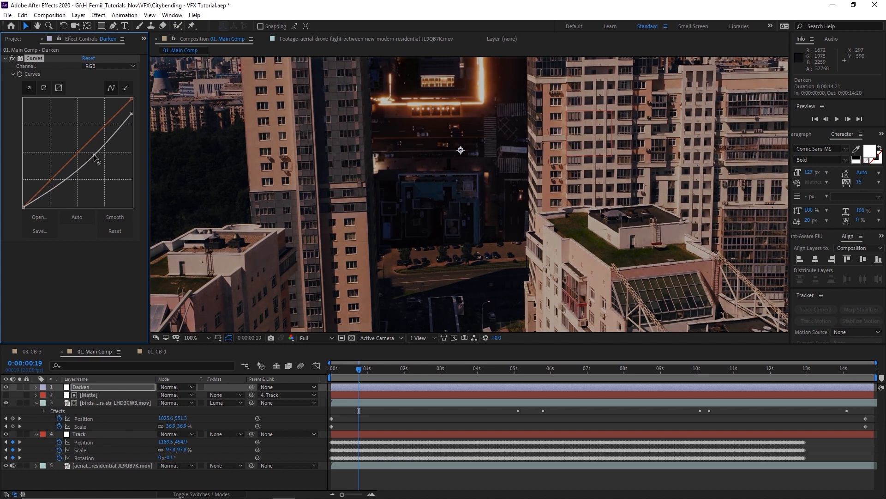
- Draw a wide, flat elliptical mask on the Darken layer over the parked cars where the inserted city meets the ground
left_click(102, 26)
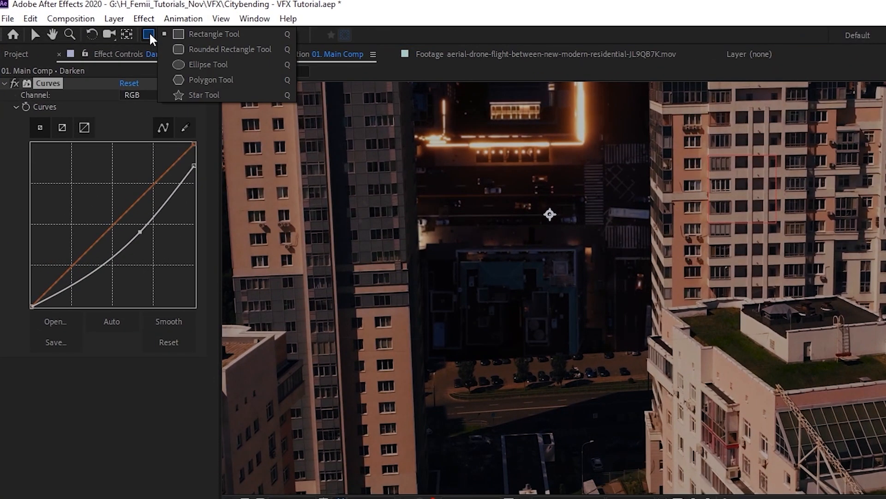
left_click(206, 67)
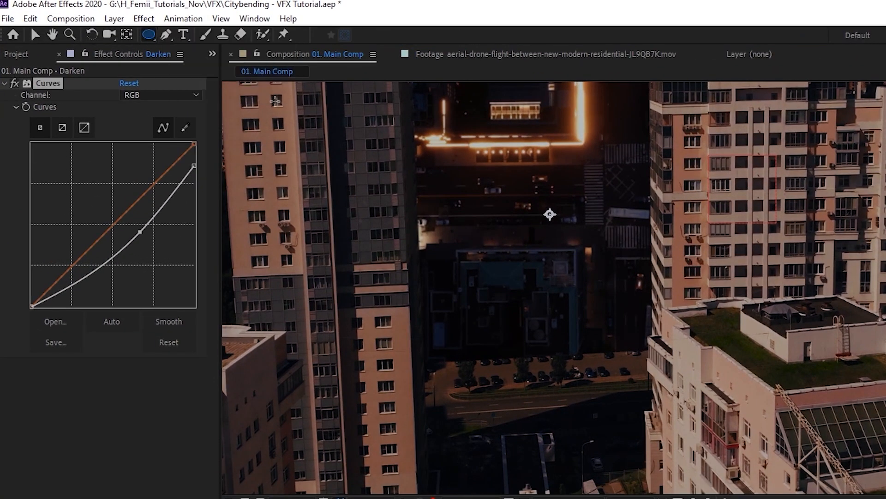
left_click_drag(407, 338, 665, 358)
key("v")
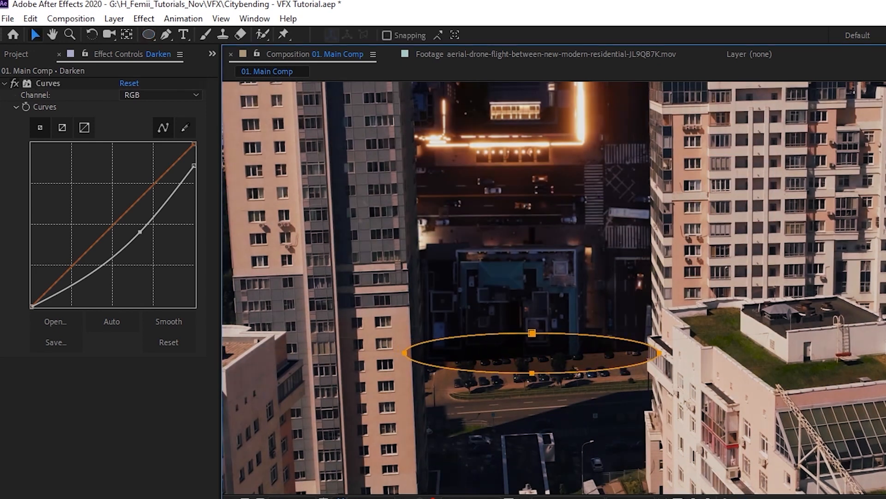
- Feather the Darken layer's ellipse mask and fit its shape to the gap between the towers
key("f")
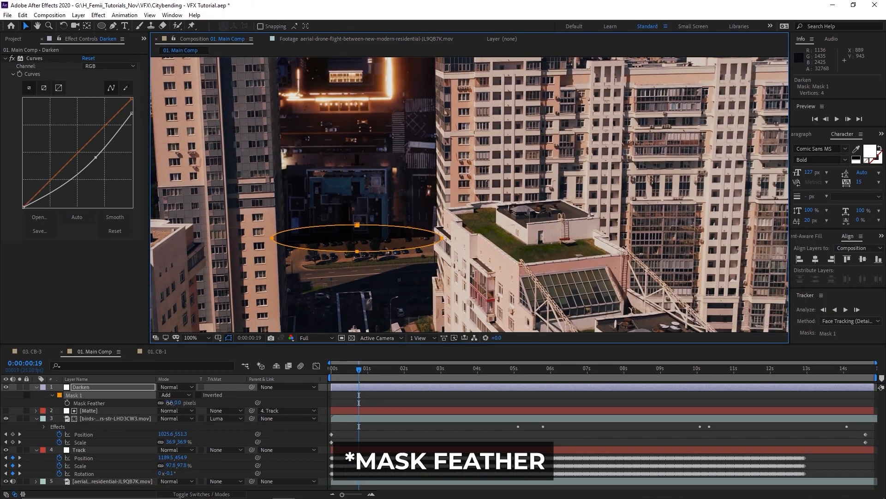
left_click_drag(169, 403, 185, 402)
left_click(288, 258)
left_click_drag(272, 238, 289, 245)
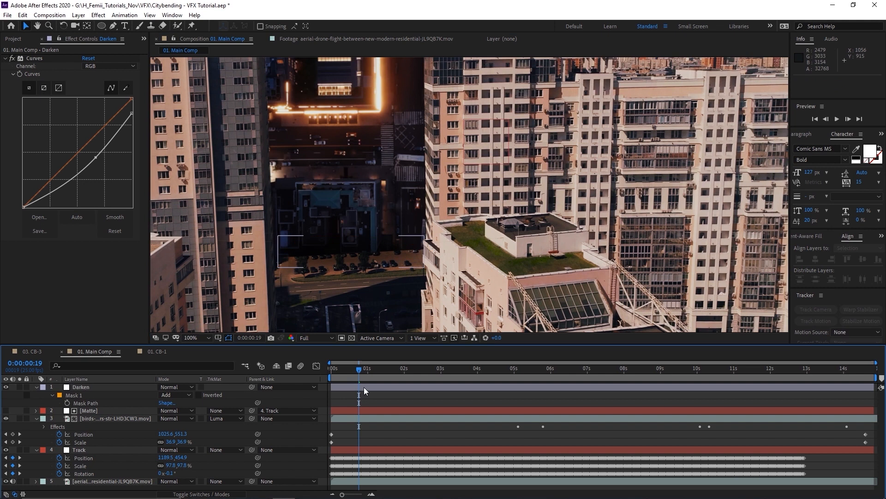
- Parent the Darken adjustment layer to the Track null
left_click(364, 388)
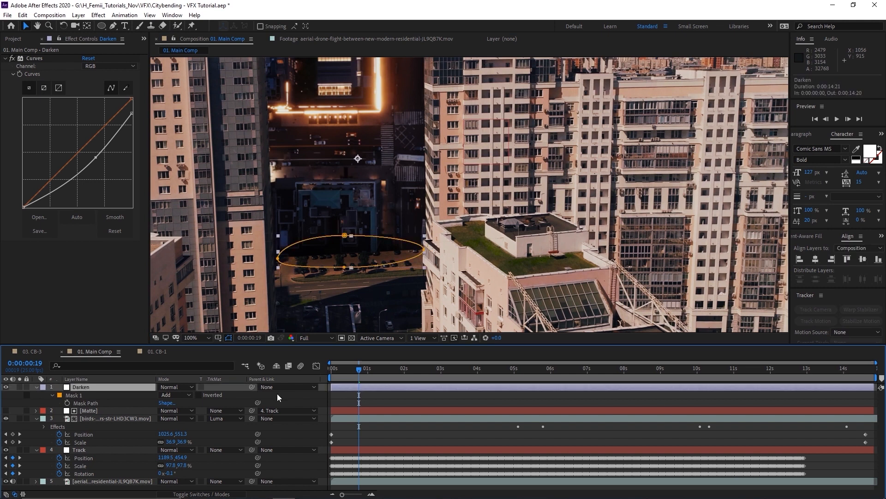
left_click_drag(251, 386, 110, 451)
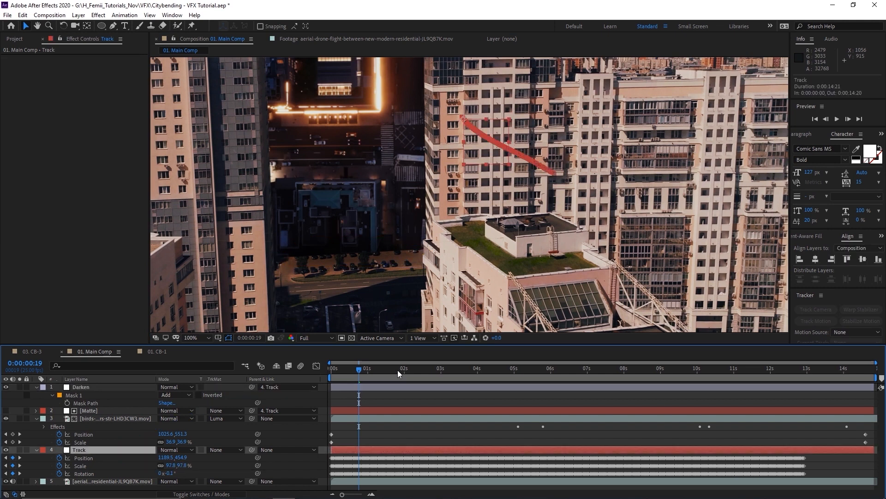
left_click(364, 388)
- Show the Darken layer's Opacity and scrub the composition to 0:00:03:15 to check the darkened area between the towers
left_click(356, 370)
mouse_move(372, 369)
left_mouse_down()
mouse_move(480, 373)
mouse_move(362, 376)
left_mouse_up()
key("comma")
key("t")
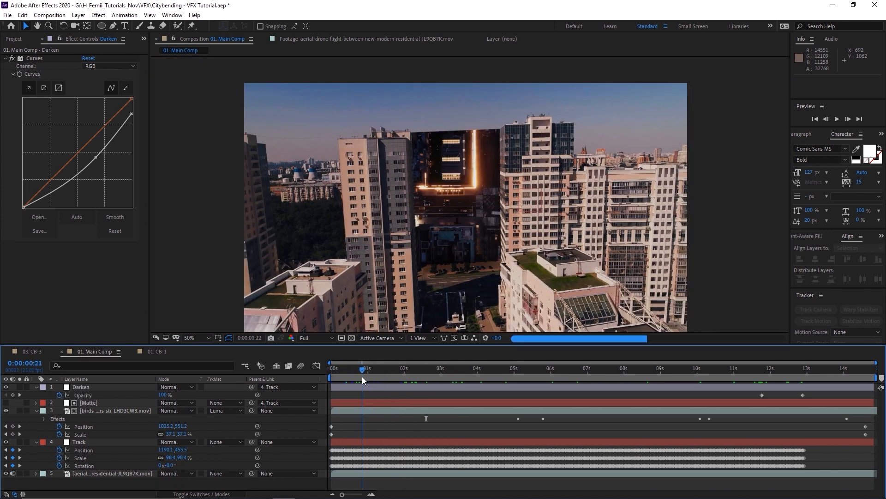
left_click_drag(419, 369, 464, 373)
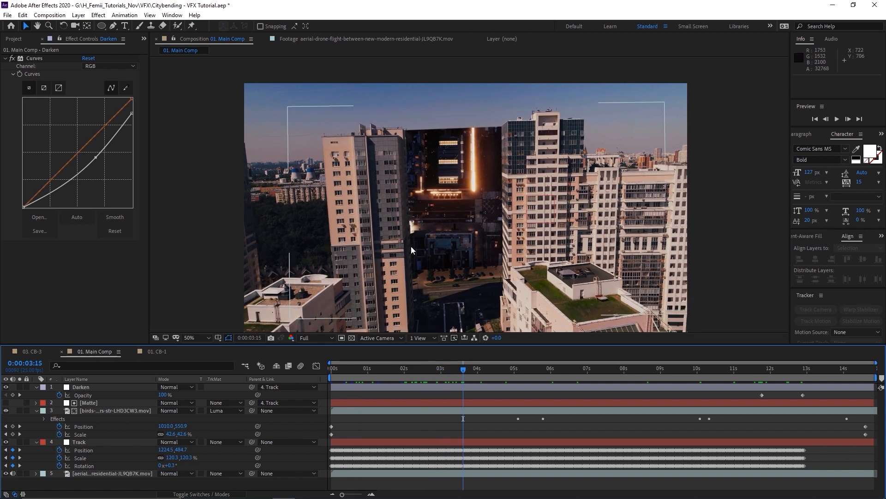
left_click_drag(487, 300, 499, 263)
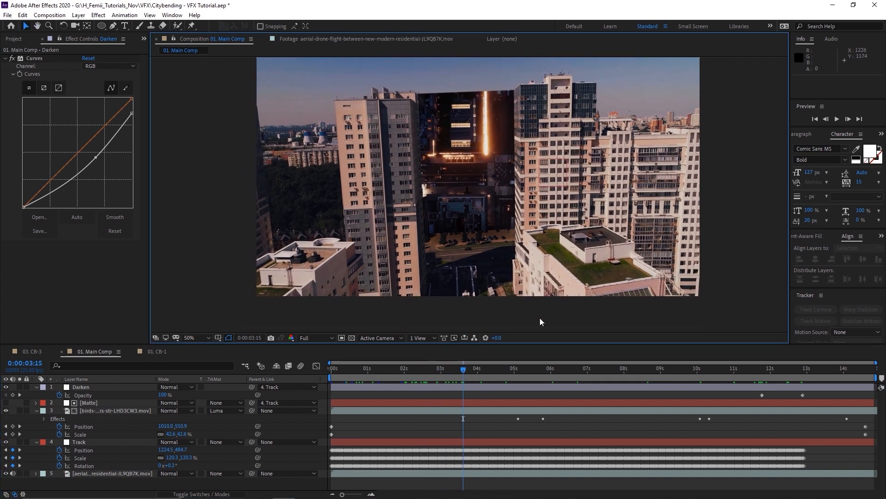
- Add a new null object to 01. Main Comp and rename it Reposition
left_click(349, 393)
right_click(324, 392)
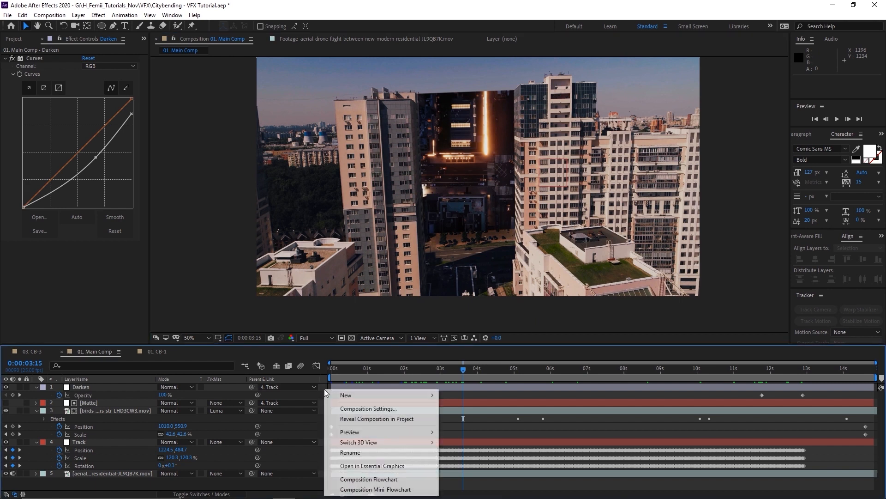
mouse_move(349, 398)
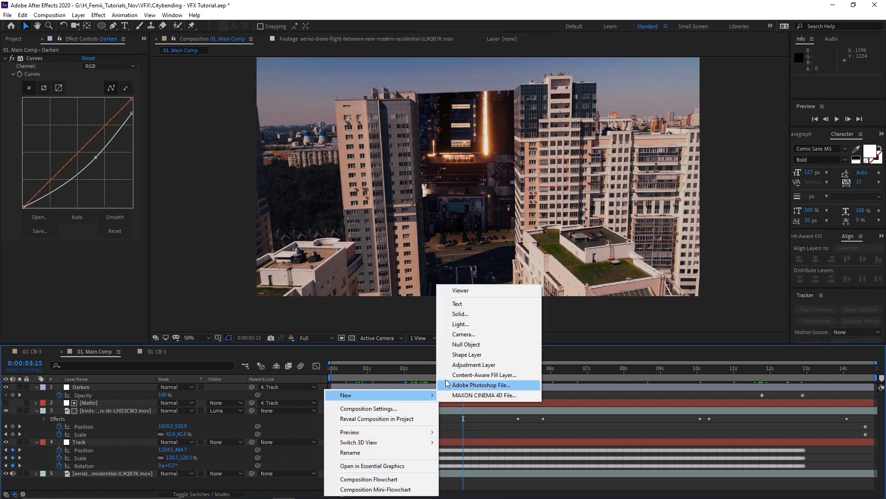
left_click(467, 344)
left_click(87, 389)
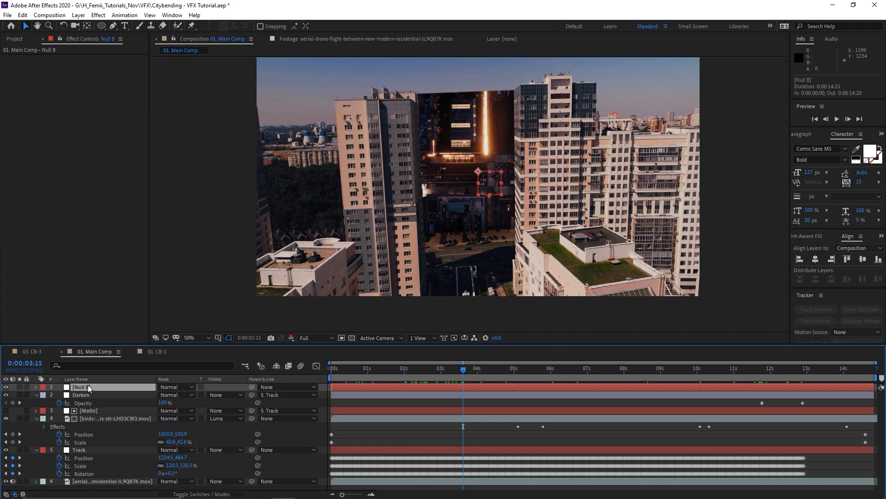
right_click(92, 390)
left_click(118, 379)
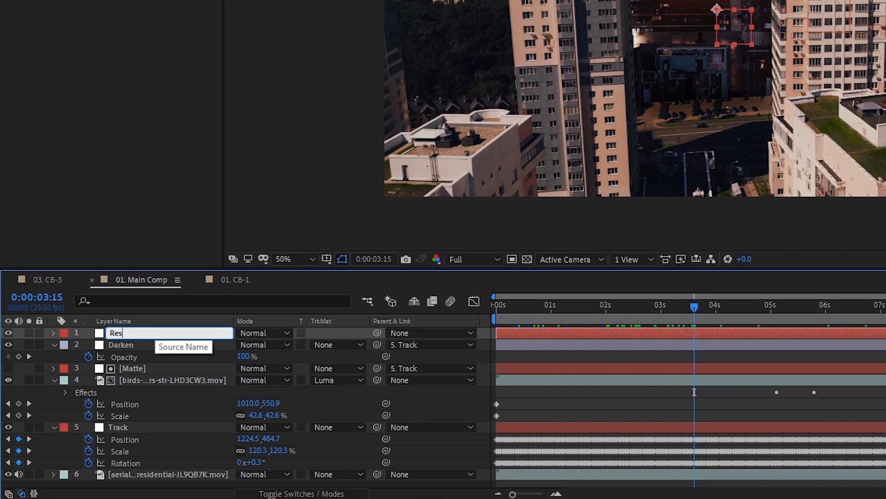
type("Reposition")
key("Return")
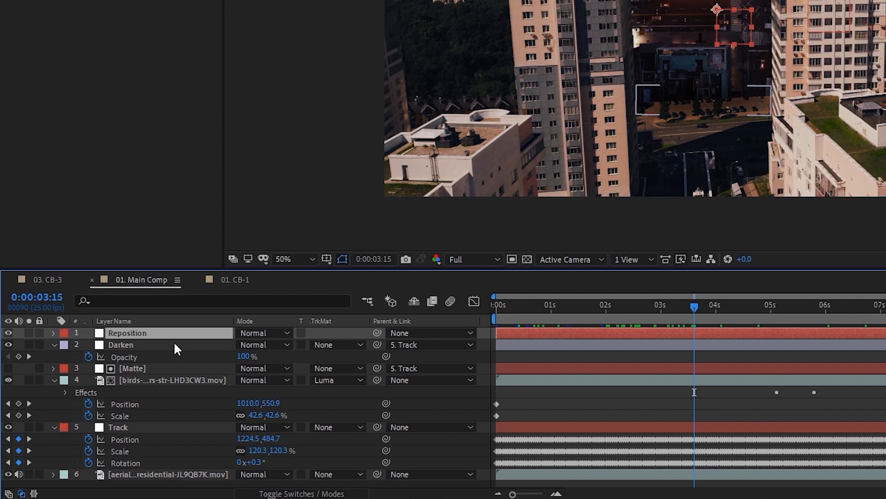
- Show the Reposition null's Scale and Position properties and go to 0:00:02:05
key("s")
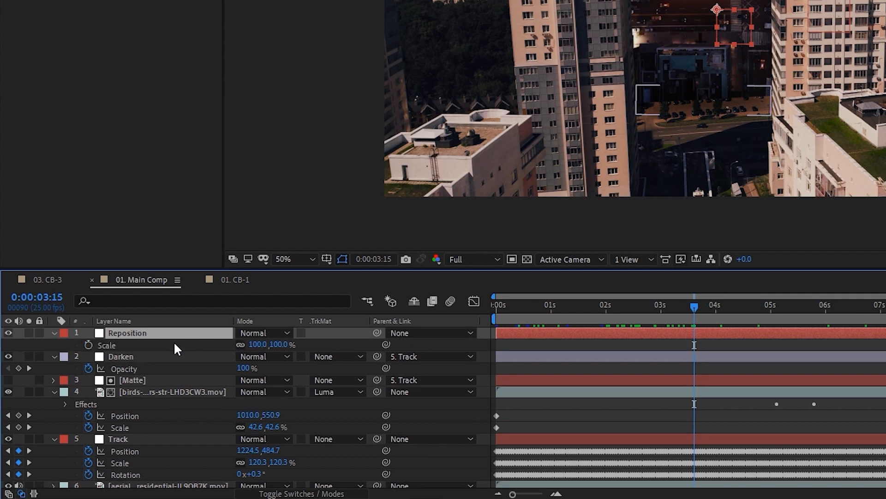
key("shift+p")
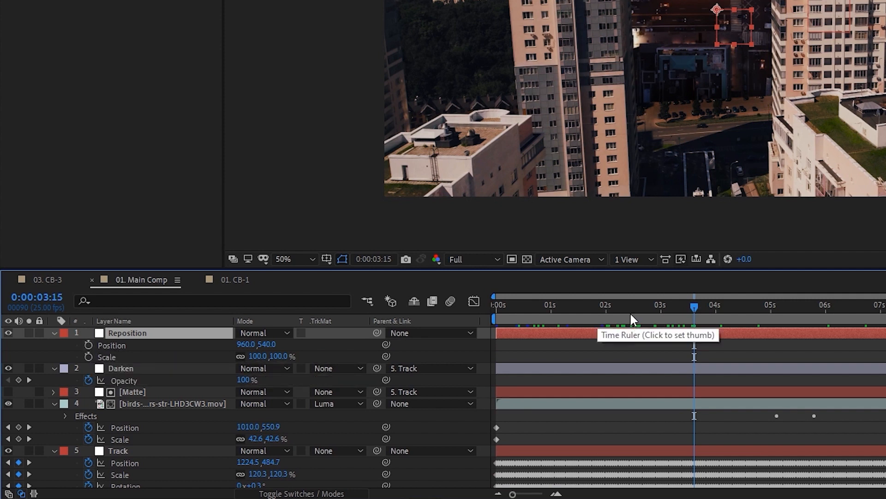
left_click(617, 318)
- Parent the bird's-eye footage, the Track null and the aerial residential footage to the Reposition null
left_click(160, 402)
scroll(188, 405, "down", 1)
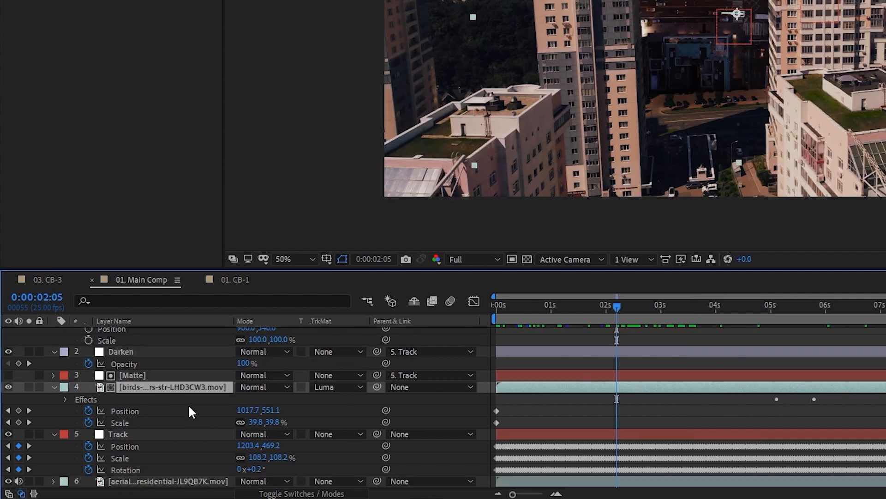
left_click(140, 434)
left_click(157, 480, "ctrl")
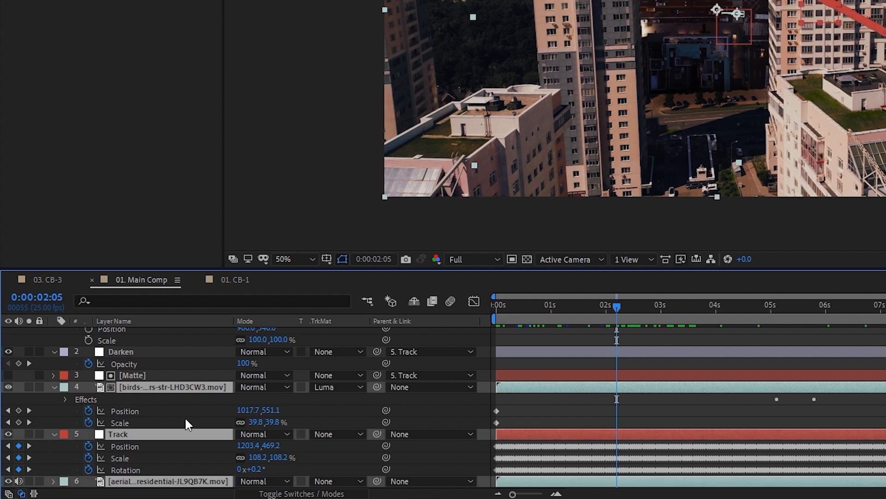
scroll(179, 417, "up", 1)
left_click_drag(372, 403, 139, 332)
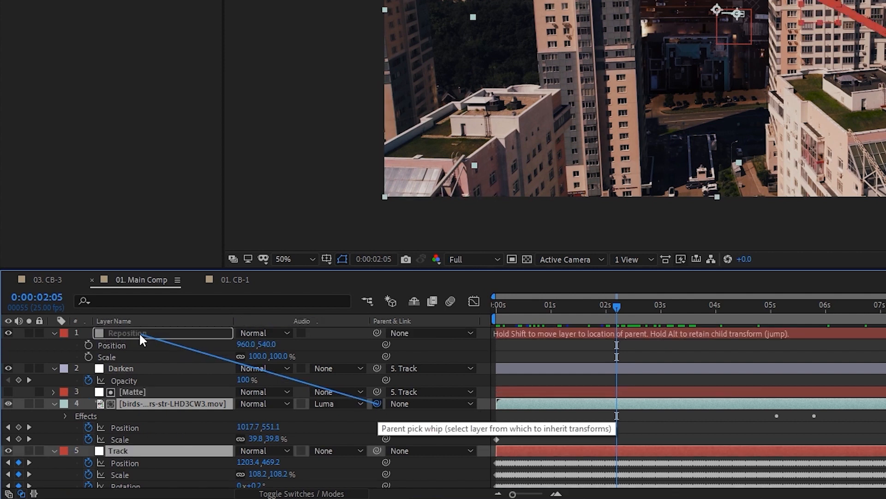
left_click_drag(139, 331, 139, 331)
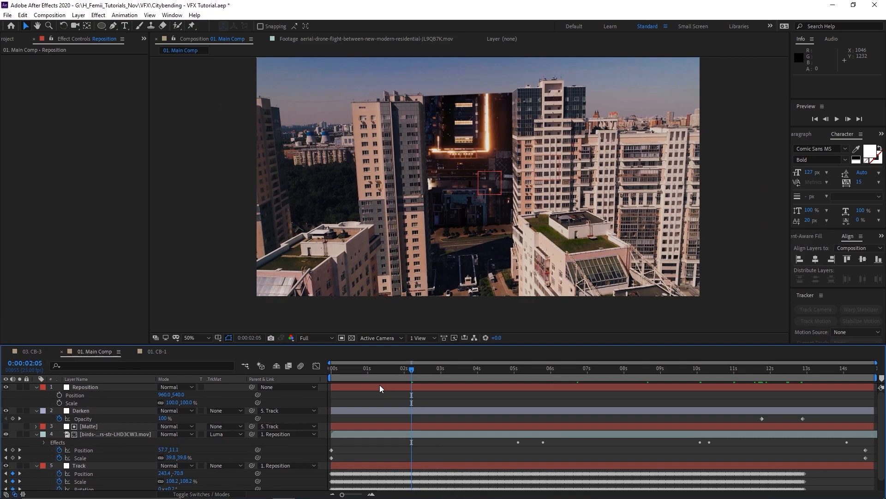
left_click_drag(276, 356, 308, 353)
left_click_drag(206, 400, 129, 396)
key("ctrl+z")
key("ctrl+z")
- Scale the Reposition null to 147% to enlarge the whole shot
left_click_drag(477, 218, 443, 229)
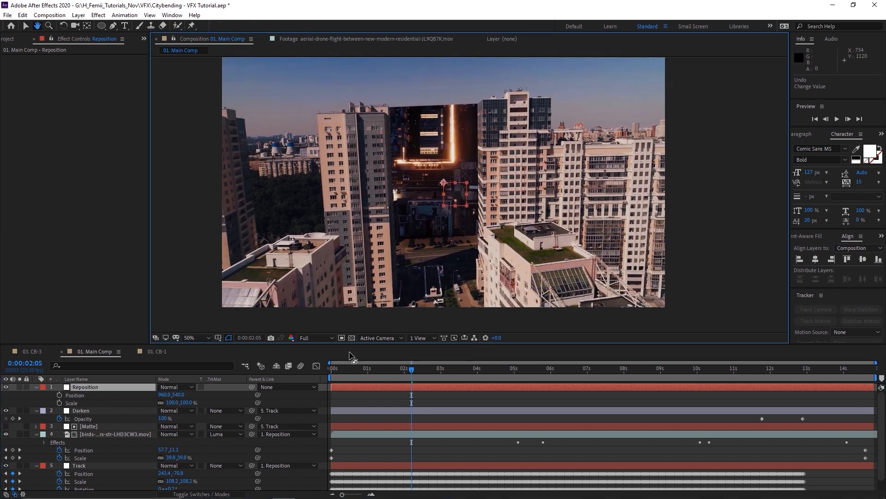
left_click(117, 389)
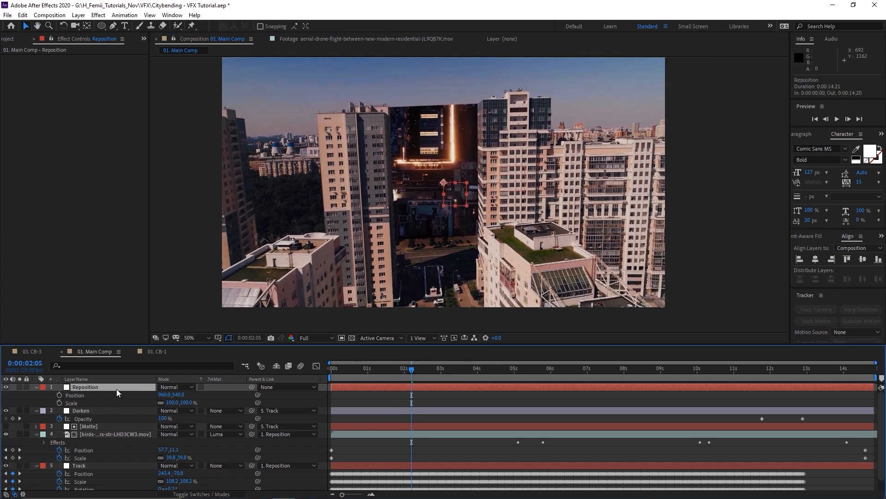
left_click_drag(171, 404, 193, 405)
scroll(497, 234, "down", 1)
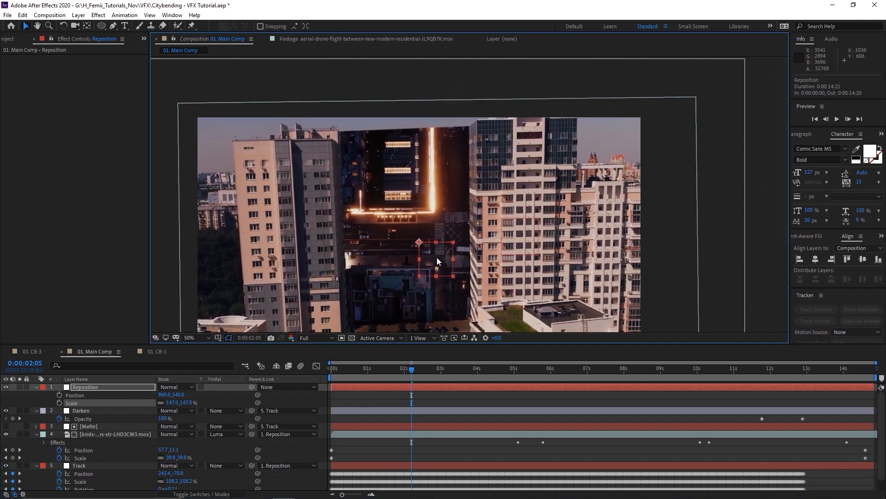
- Reframe the shot by moving the Reposition null to position 986, 430
scroll(462, 209, "down", 1)
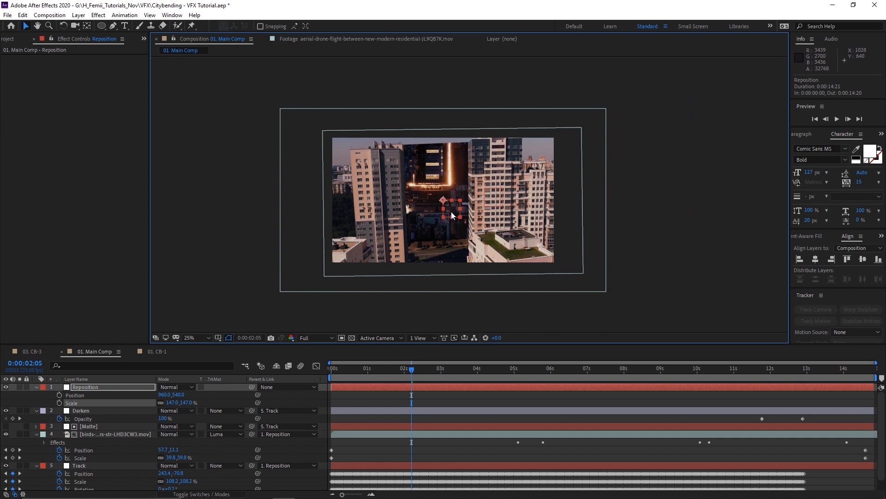
left_click_drag(451, 214, 460, 183)
scroll(460, 182, "up", 2)
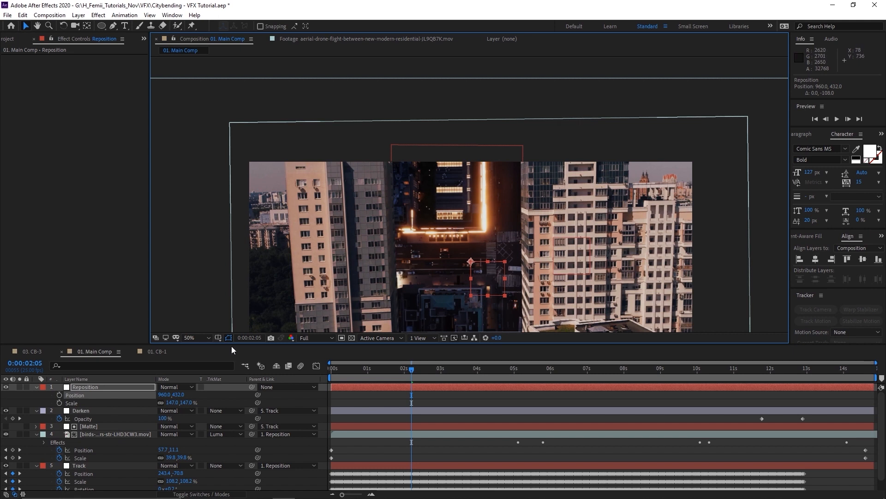
left_click(157, 352)
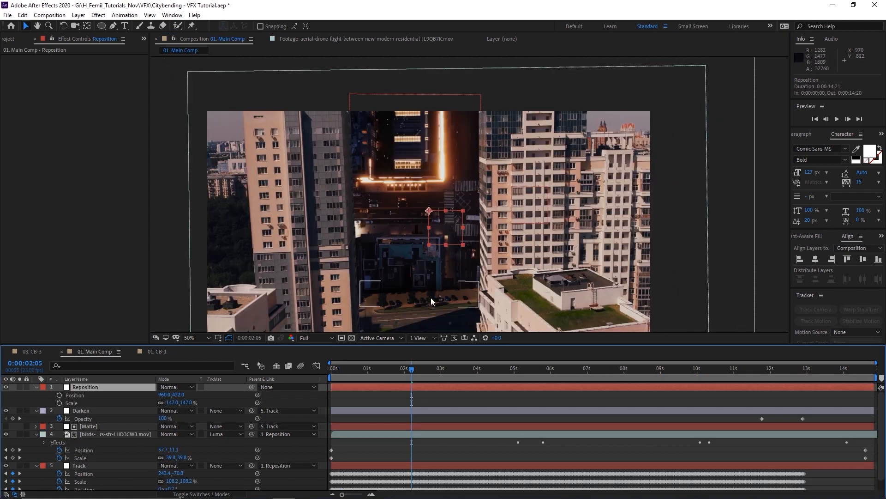
left_click(95, 352)
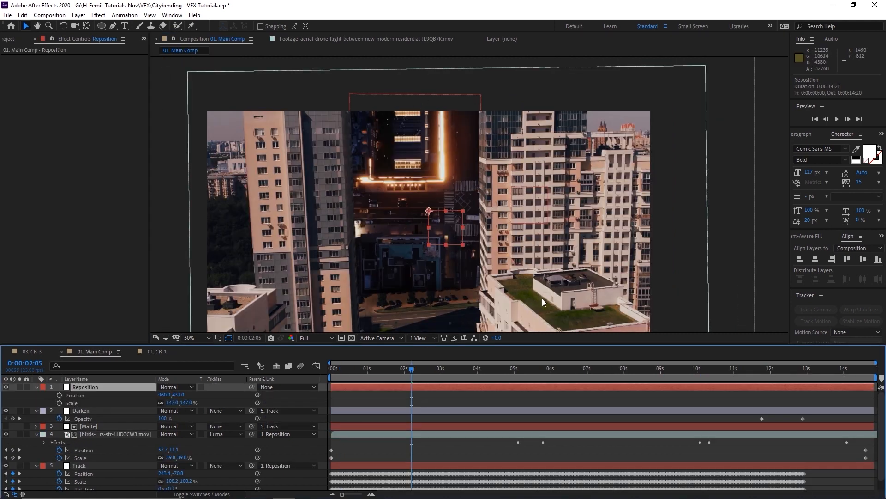
left_click_drag(424, 245, 458, 190)
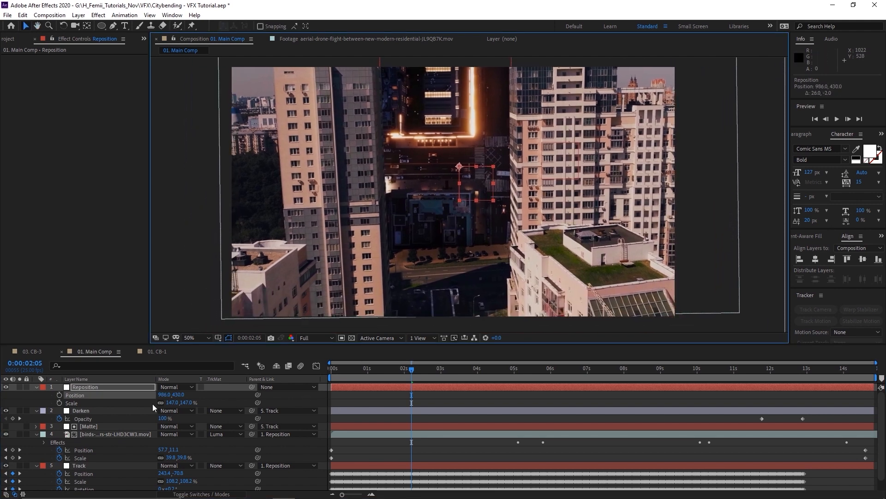
- Enable Position and Scale keyframing on the Reposition null and place both keyframes at the start of the composition
left_click(59, 394)
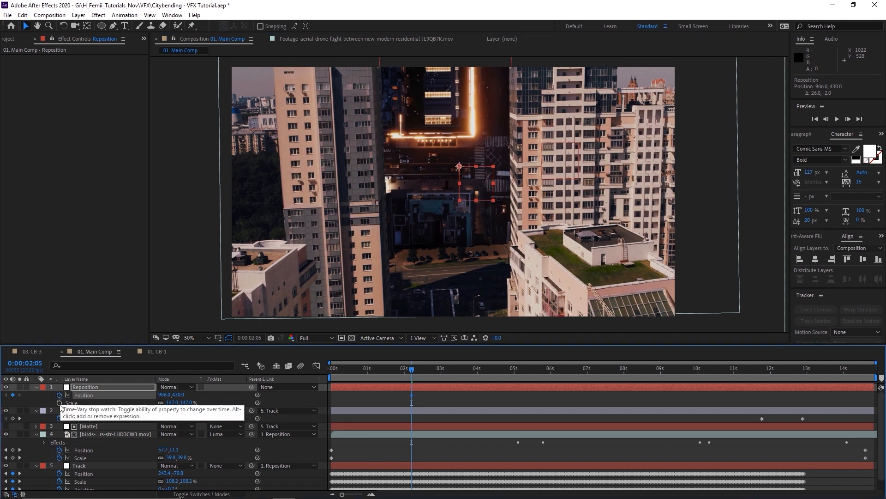
left_click(59, 402)
left_click_drag(412, 394, 333, 396)
scroll(448, 228, "down", 2)
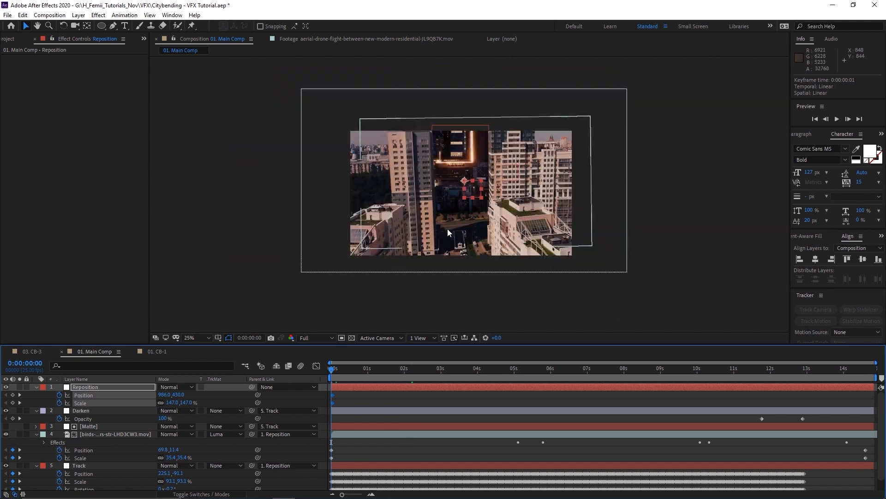
- Adjust the Reposition null's Position at 0:00:12:22 to reframe the end of the shot and play the composition
left_click_drag(390, 368, 804, 374)
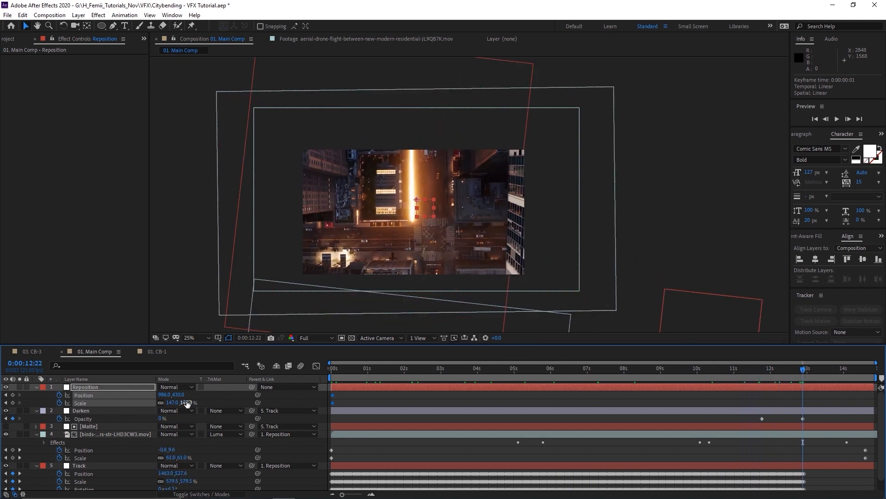
left_click_drag(183, 396, 299, 390)
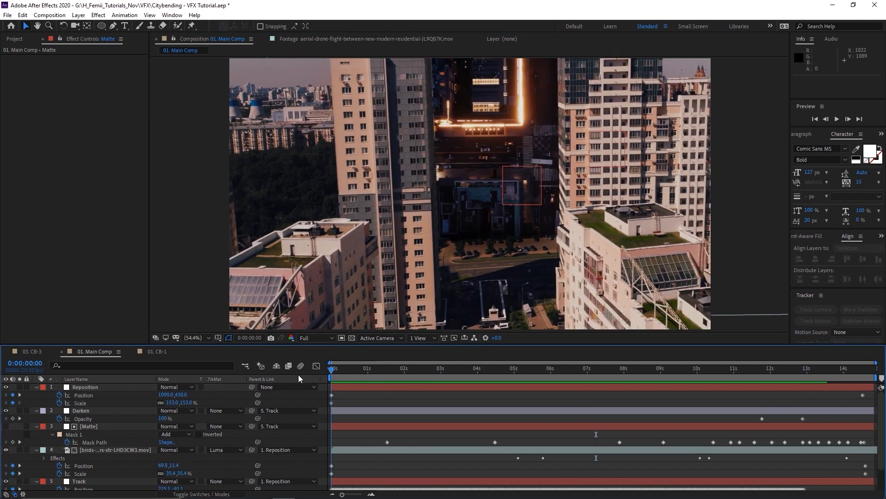
key("space")
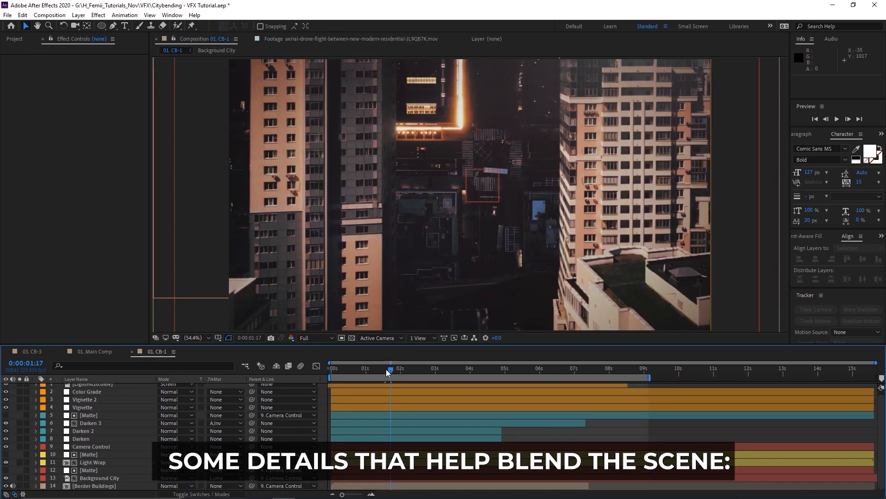
- Compare 01. CB-1 with and without the Darken and Darken 2 layers at 0:00:01:06
left_click(375, 371)
key("space")
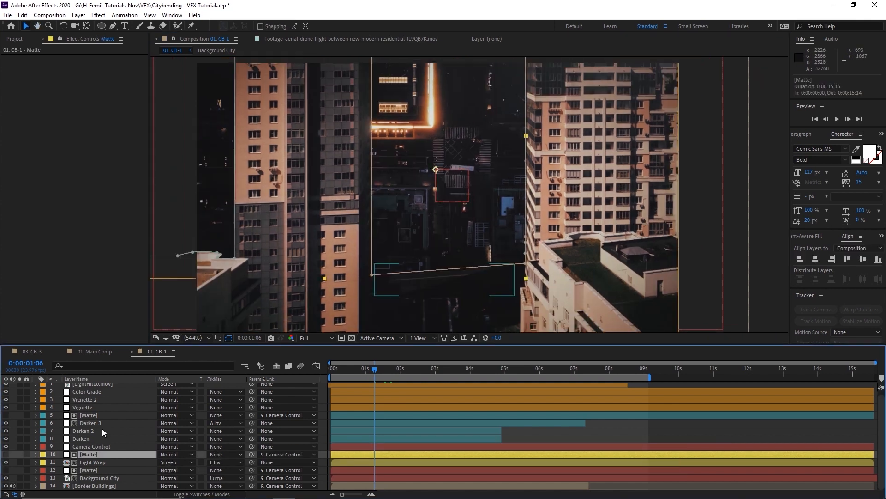
left_click(83, 431)
left_click(88, 438, "shift")
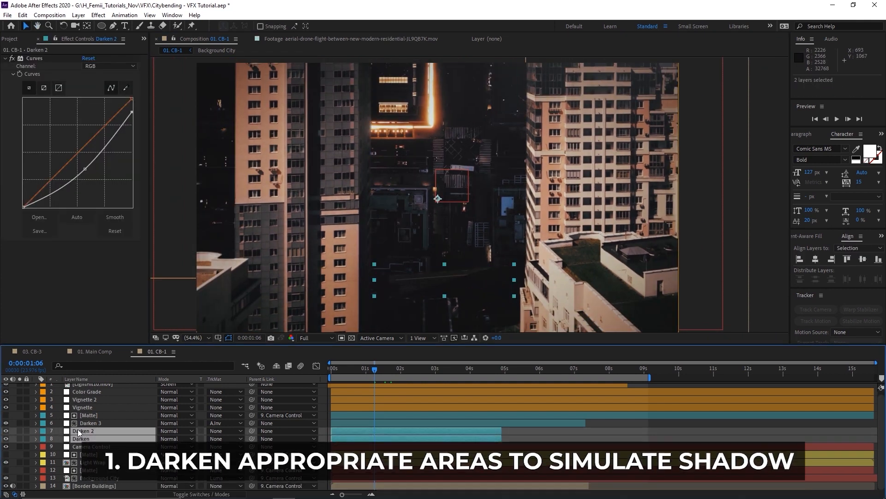
left_click(5, 433)
left_click(4, 432)
left_click(6, 433)
- Compare 01. CB-1 with and without the Vignette and Vignette 2 layers at 0:00:02:03
left_click(405, 371)
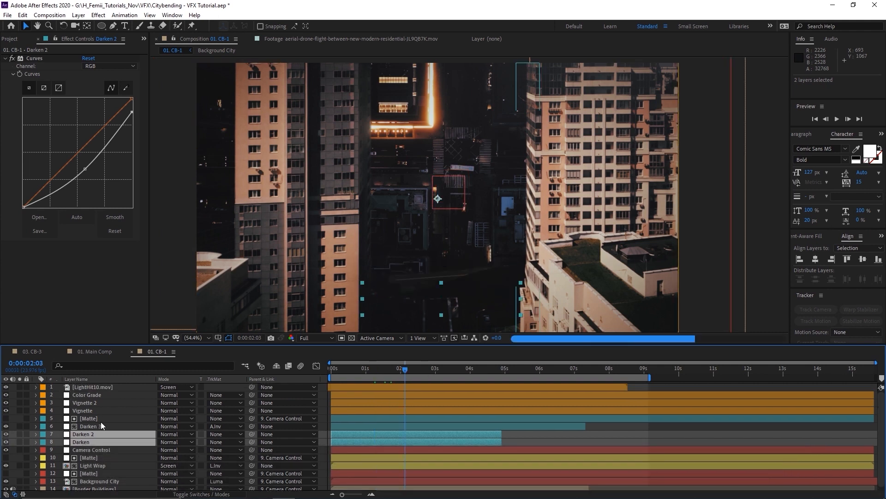
left_click(87, 410)
left_click(86, 403, "shift")
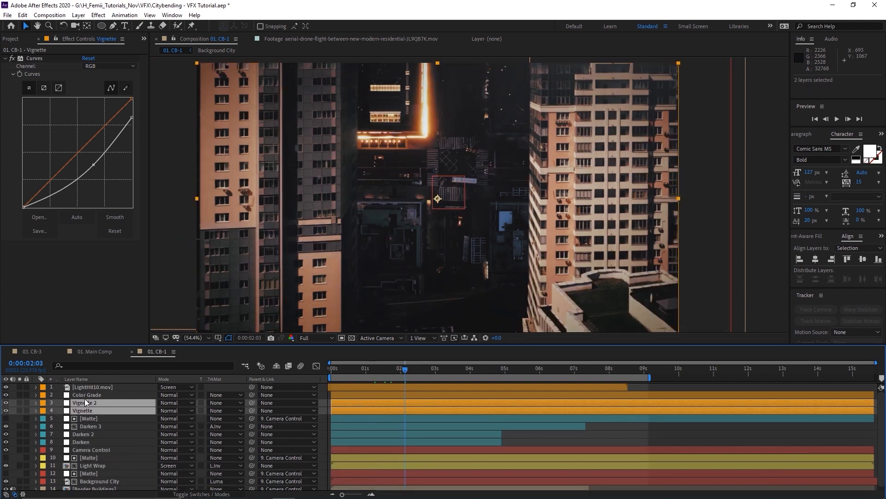
left_click(6, 403)
left_click(6, 404)
left_click(5, 404)
left_click(5, 405)
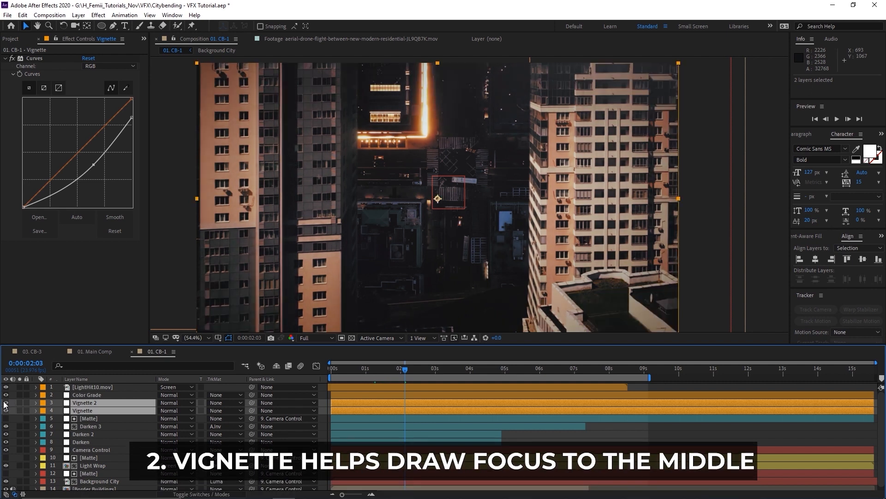
left_click(6, 404)
left_click(6, 404)
- Examine the Leave Color and Curves effects on the Color Grade layer
left_click(117, 396)
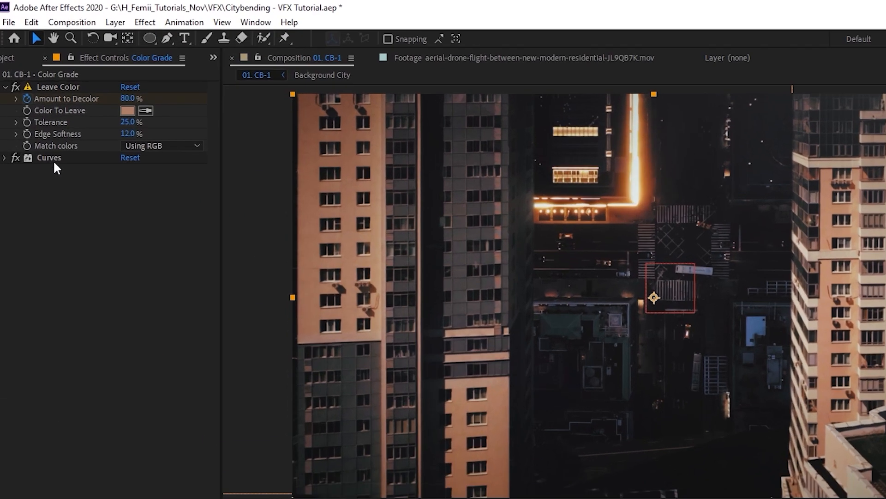
left_click(35, 105)
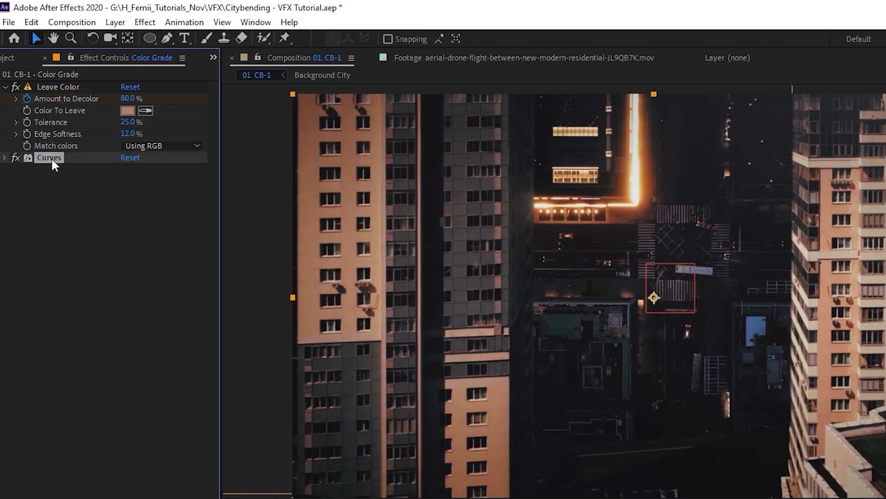
left_click(63, 88)
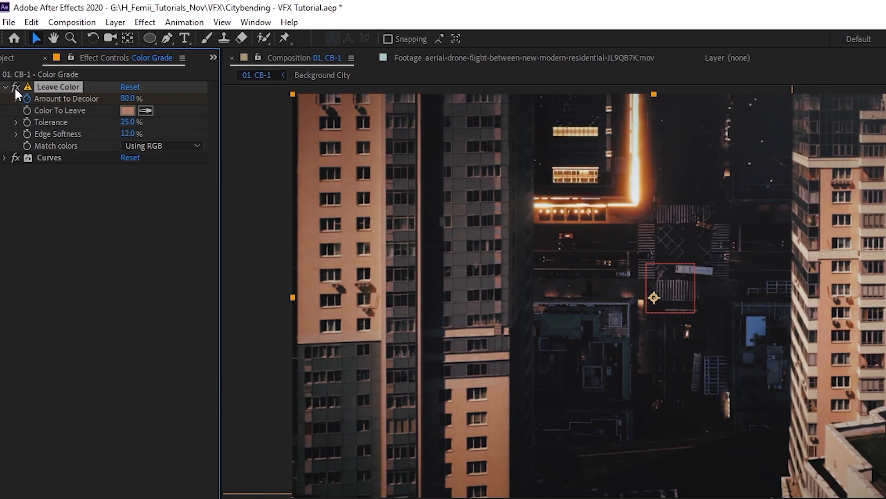
left_click(65, 182)
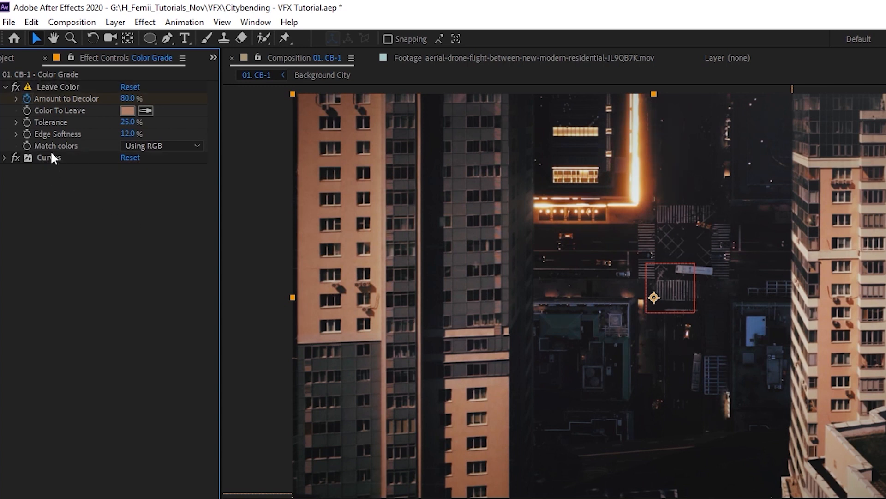
- Compare the shot with and without the LightHit10.mov overlay and go to 0:00:01:12
left_click(111, 483)
left_click(6, 387)
left_click(6, 387)
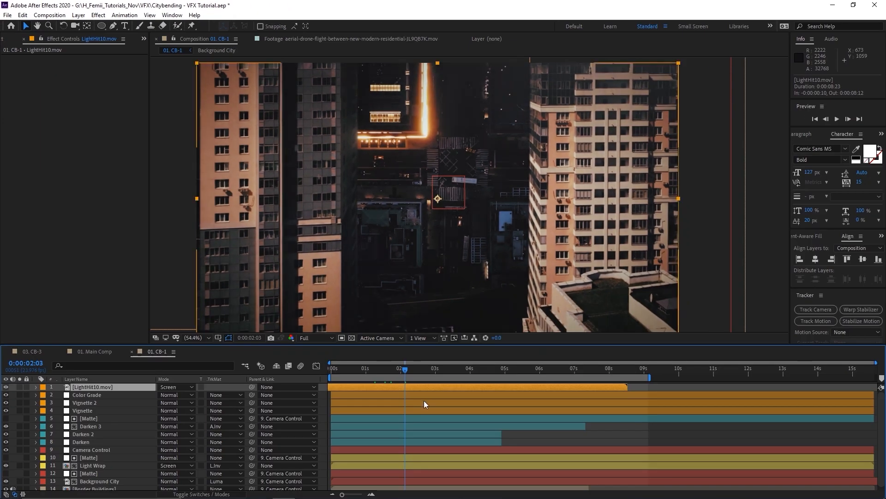
left_click(384, 370)
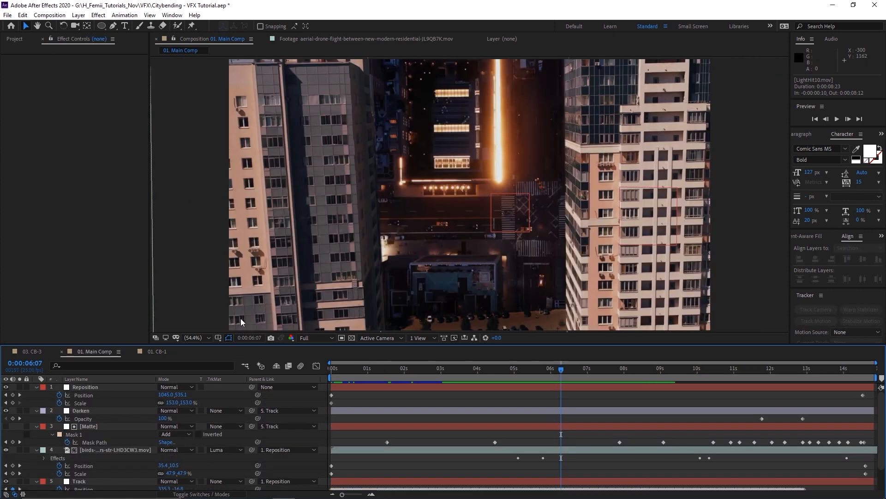
- Switch to 01. CB-1 and examine how the border buildings blend with the background city at 0:00:05:06
left_click(160, 352)
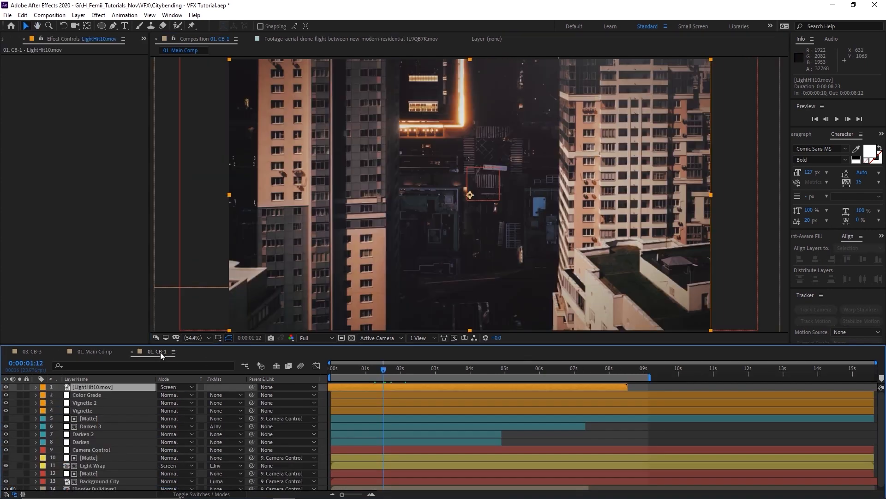
left_click_drag(435, 181, 396, 212)
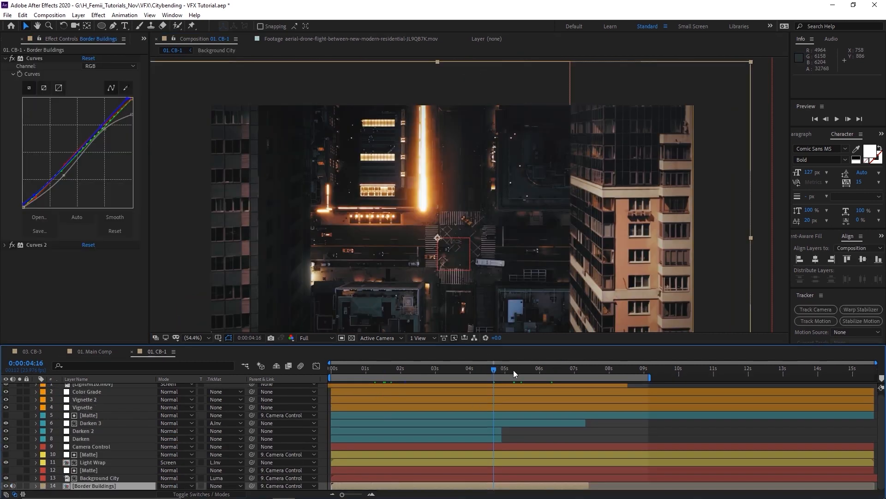
left_click(514, 369)
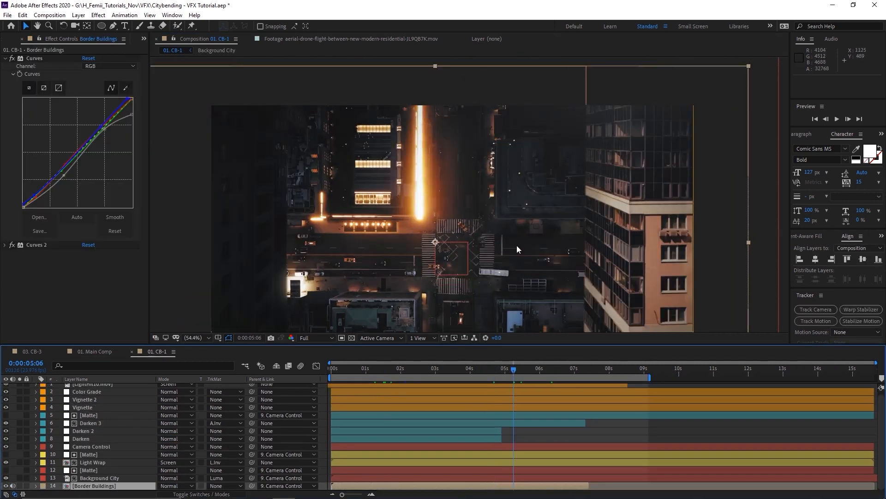
left_click_drag(501, 239, 496, 180)
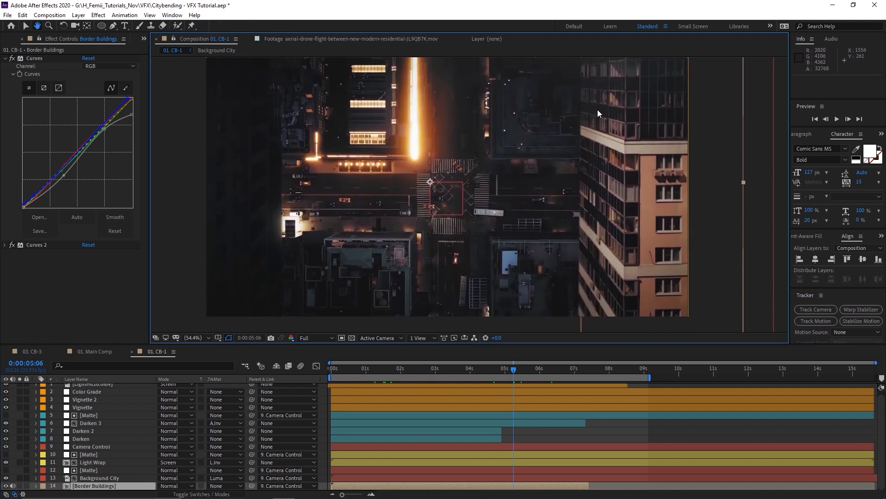
left_click_drag(597, 109, 583, 144)
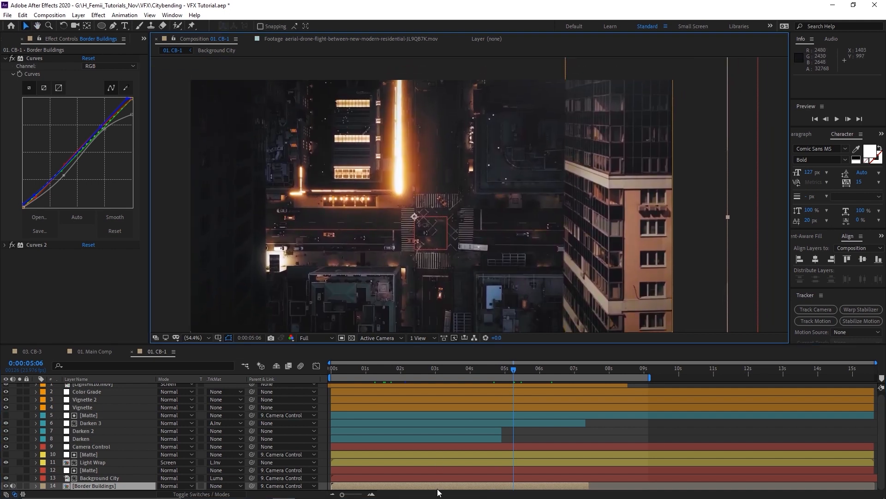
- Reveal the Curves 2 keyframes on the Border Buildings layer and examine how the grade changes over time
key("u")
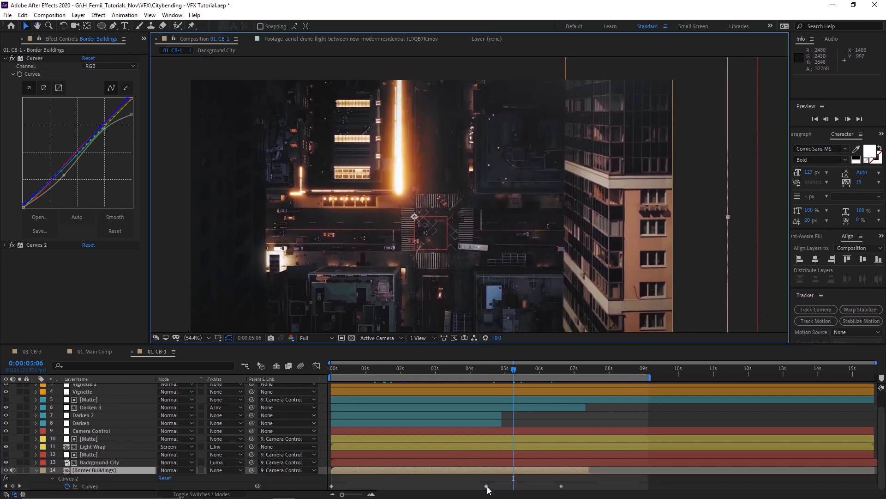
left_click(487, 487)
left_click(494, 373)
left_click_drag(521, 372, 552, 371)
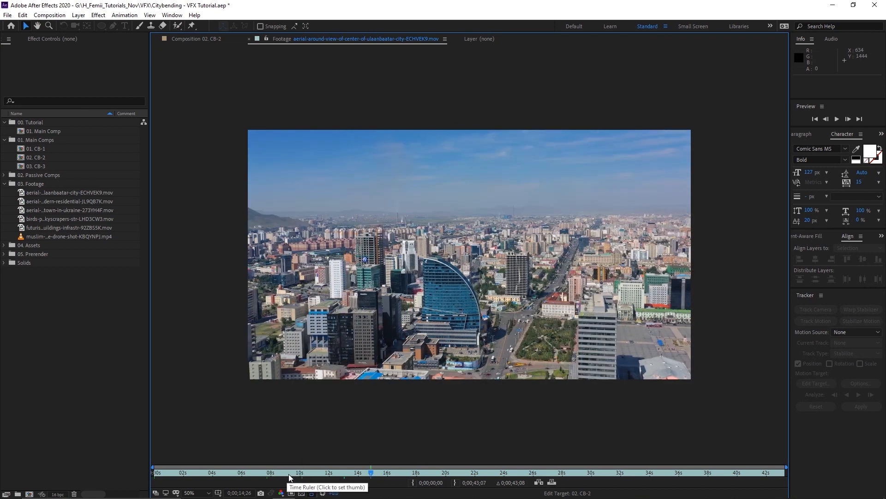
- Skim the aerial Ulaanbaatar city footage and create a new composition from it
left_click_drag(421, 473, 459, 472)
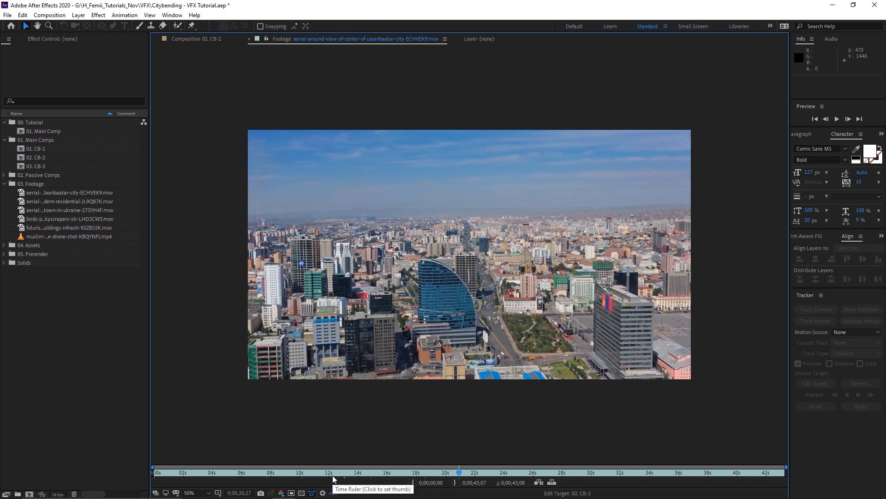
left_click(86, 193)
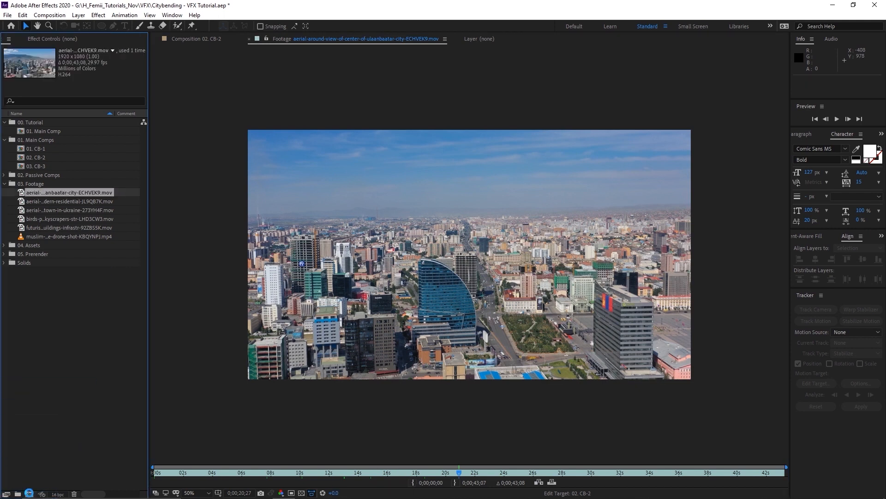
left_click_drag(69, 193, 29, 494)
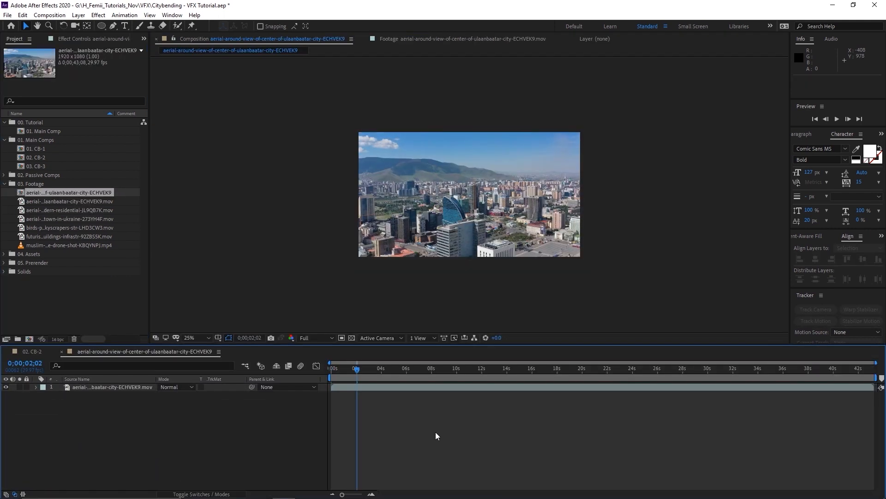
- With the preview at Third resolution, shift the clip's in point to -0;00;16;22 and trim its end at 0;00;05;09
left_click(316, 338)
left_click(314, 387)
left_click_drag(371, 368, 428, 382)
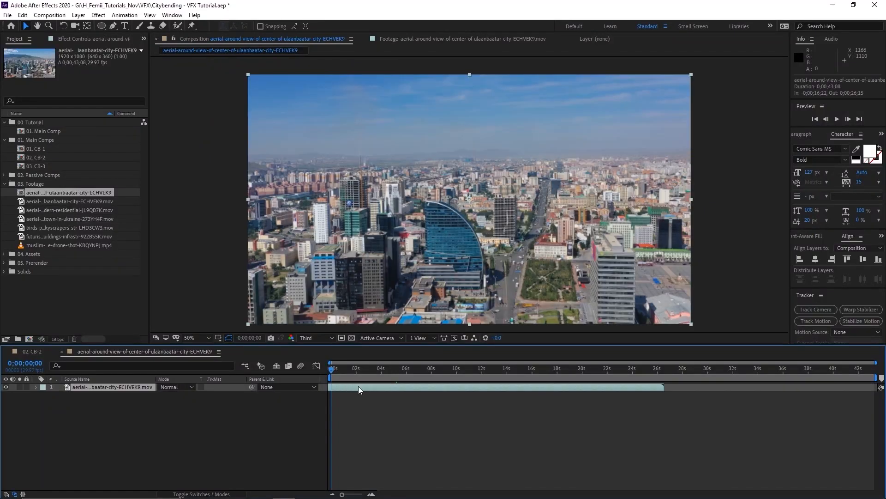
left_click(398, 370)
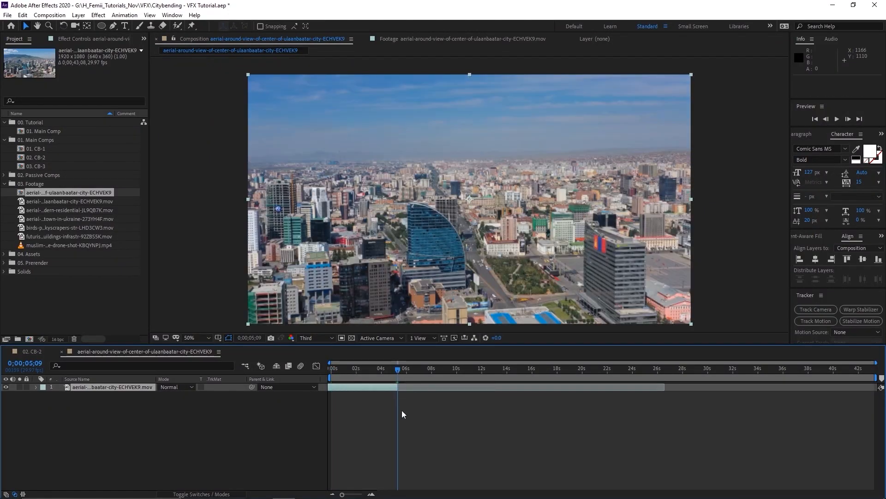
left_click(402, 409)
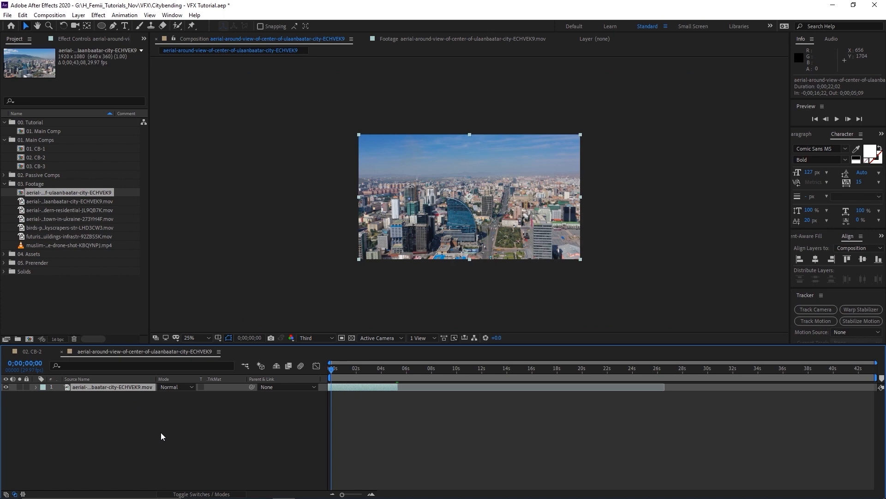
- Duplicate the city footage layer and flip the copy vertically with an unlinked scale of 100, -100%
key("ctrl+d")
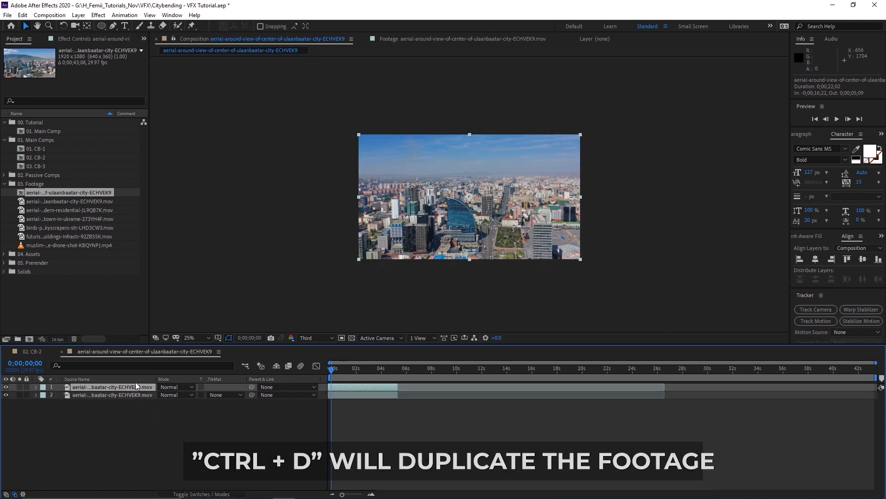
key("s")
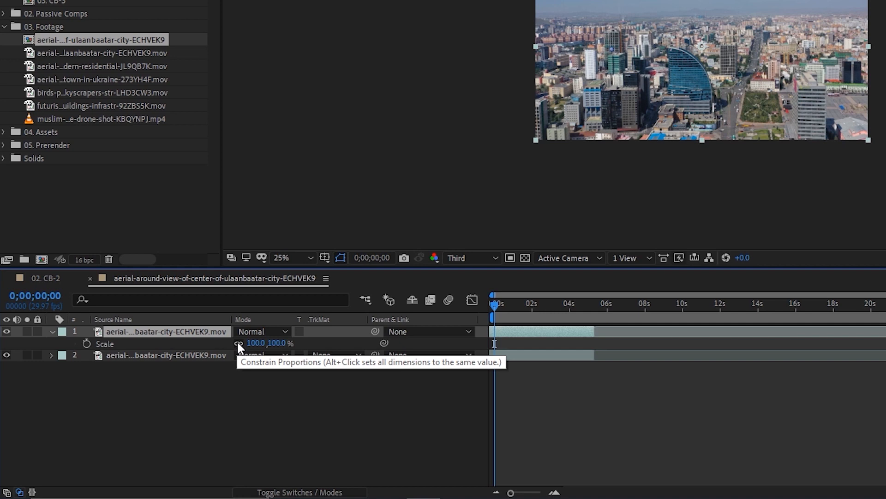
left_click(238, 344)
left_click(278, 342)
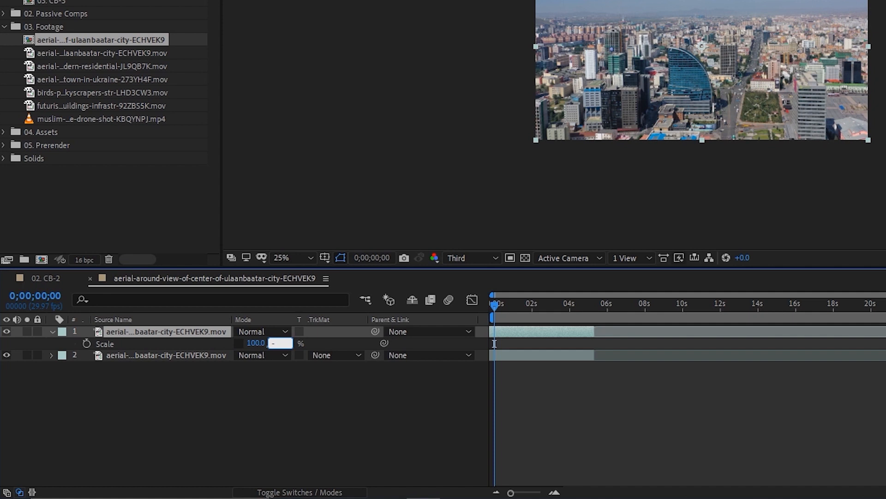
key("Return")
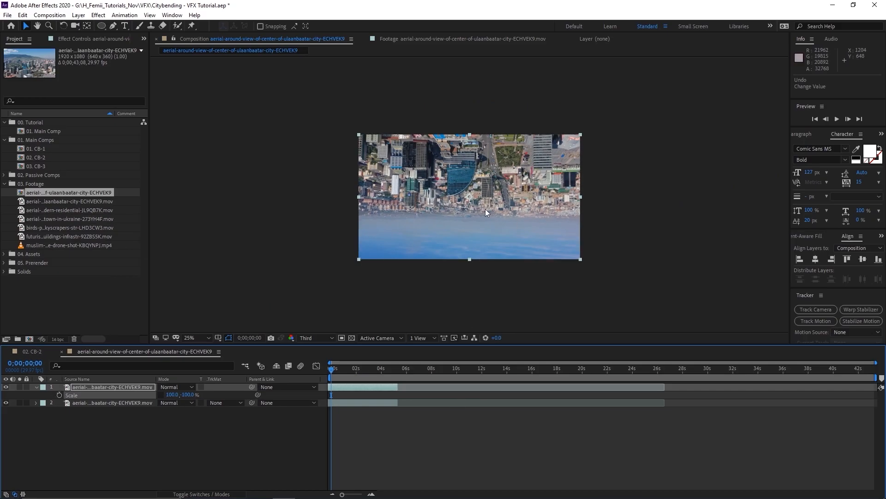
- Lower the flipped copy's opacity to 56% so both city layers can be compared
scroll(522, 209, "up", 2)
key("t")
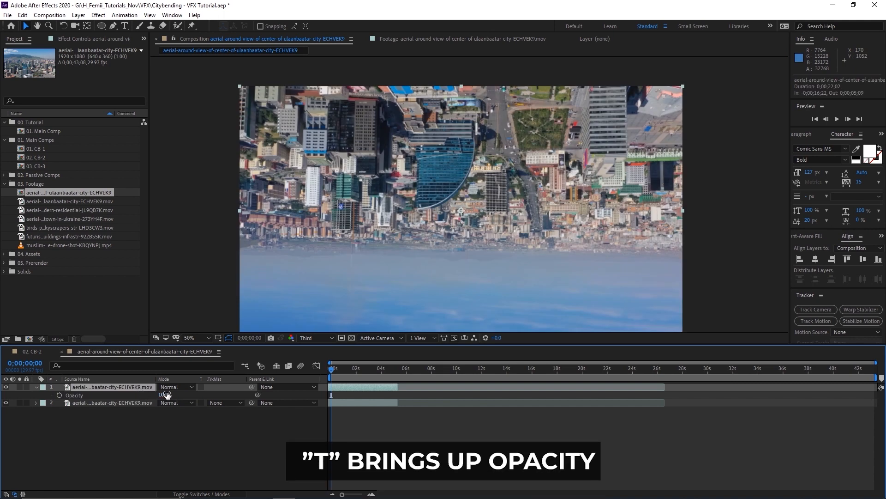
left_click_drag(167, 395, 149, 395)
scroll(444, 215, "down", 2)
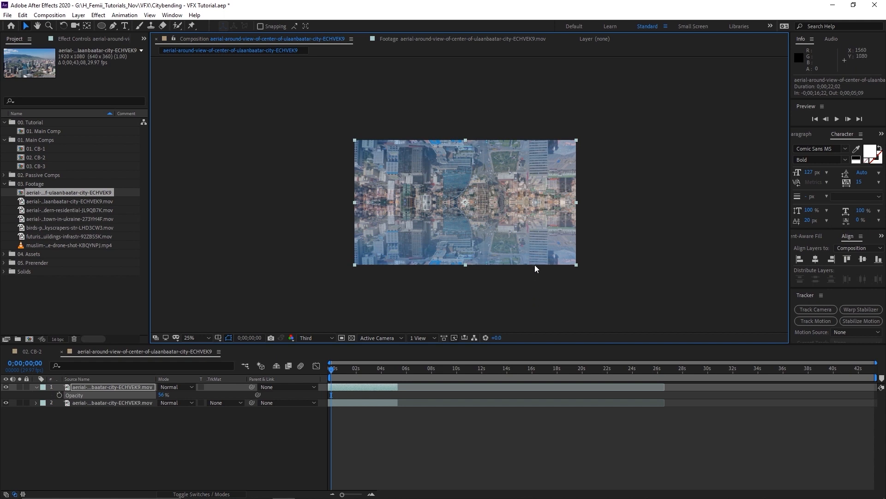
scroll(508, 243, "up", 2)
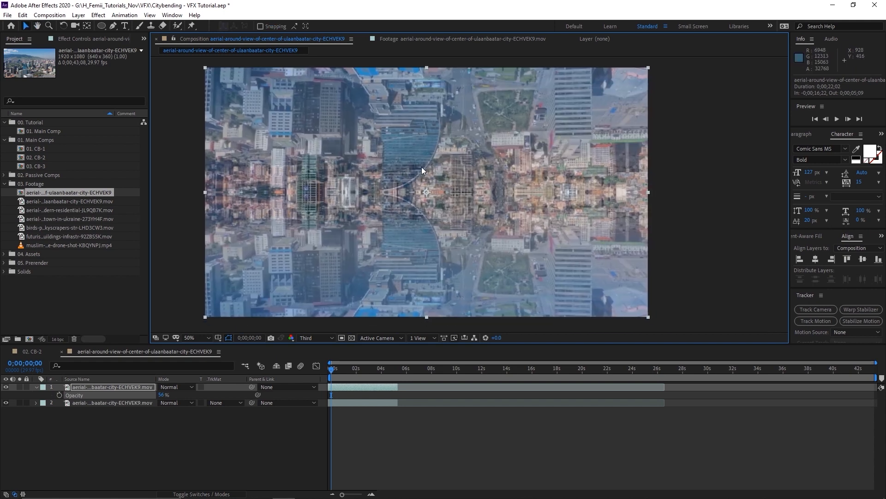
- Move the flipped city layer up and the original layer down to position 960, 756, separating the two skylines
left_click(372, 403)
left_click_drag(485, 214, 479, 226)
left_click(103, 392)
left_click_drag(471, 140, 455, 179)
left_click_drag(439, 128, 436, 63)
left_click(376, 402)
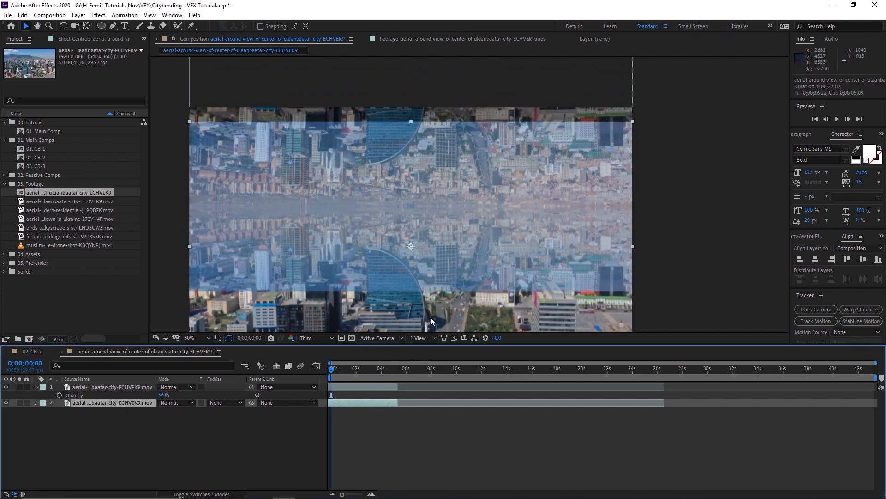
mouse_move(453, 312)
left_mouse_down()
mouse_move(454, 327)
mouse_move(454, 319)
left_mouse_up()
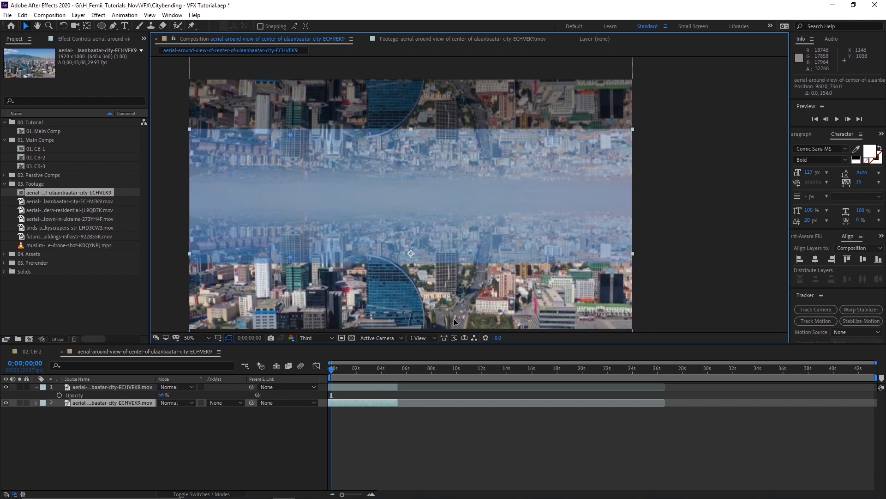
- Show the proportional grid and align both layers around its centre line, the original at 960, 782 and the flipped copy at 960, 284
left_click(356, 412)
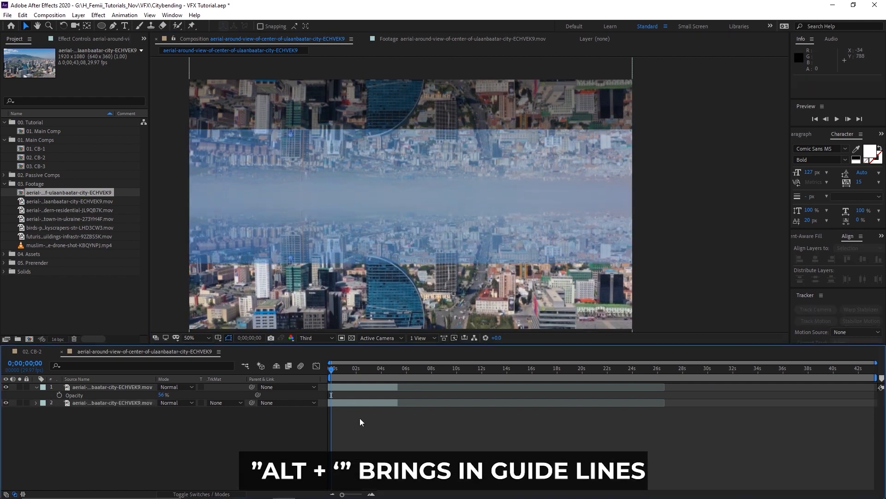
key("alt+apostrophe")
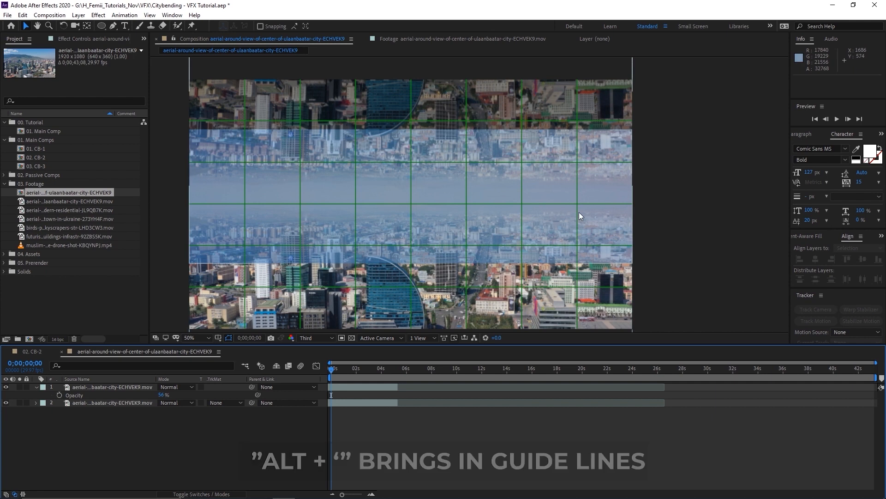
left_click_drag(497, 215, 488, 209)
left_click(107, 405)
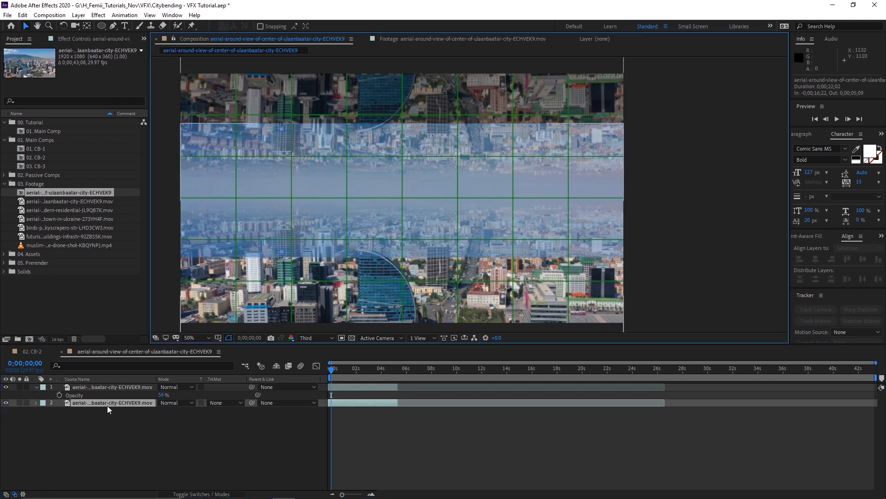
left_click_drag(481, 248, 480, 254)
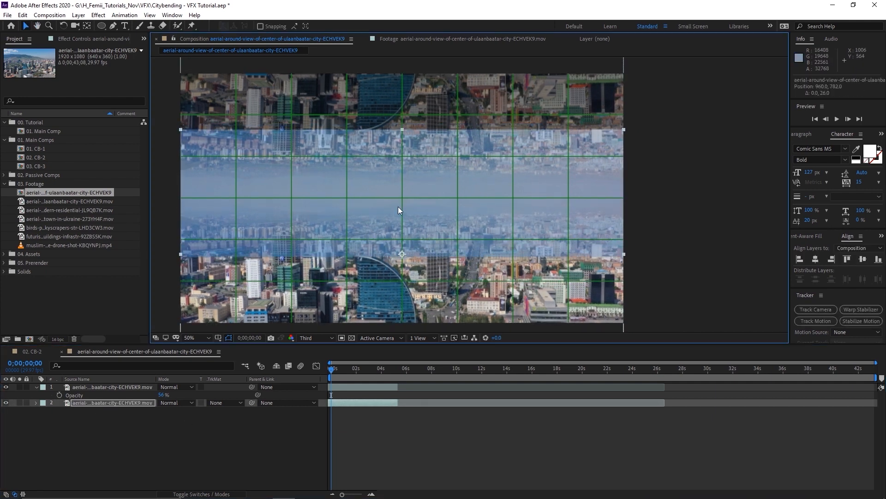
left_click(118, 386)
left_click_drag(470, 160, 448, 183)
scroll(454, 162, "down", 2)
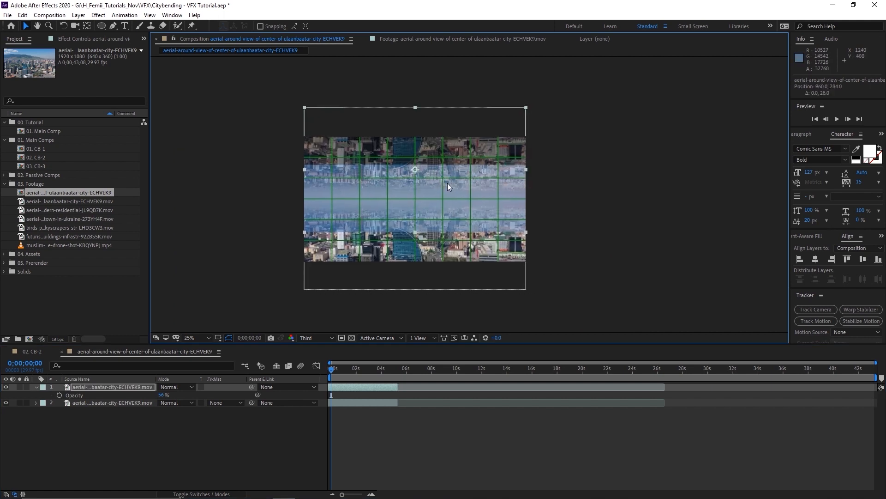
- Restore the flipped city layer's opacity to 100%
scroll(448, 183, "up", 2)
left_click(162, 395)
type("100")
key("Return")
scroll(511, 234, "down", 2)
left_click_drag(510, 234, 460, 240)
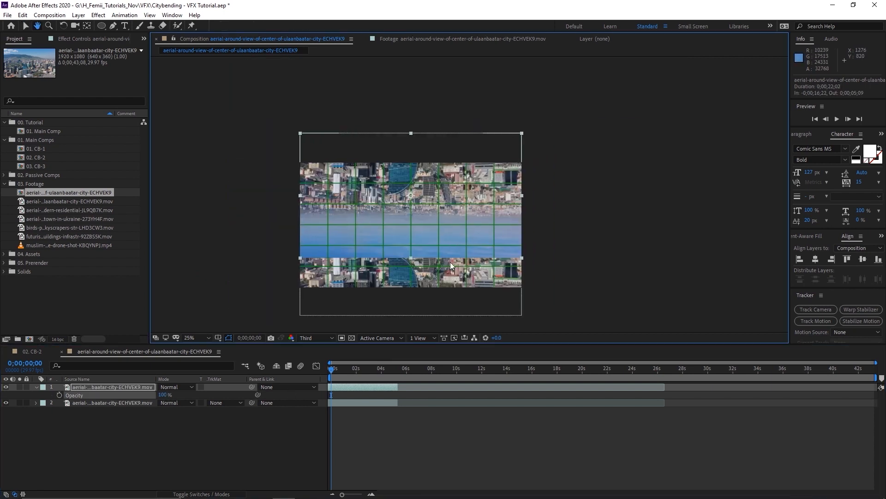
- Draw a rectangular mask on the flipped layer, ending at the grid's horizontal centre line
left_click(102, 27)
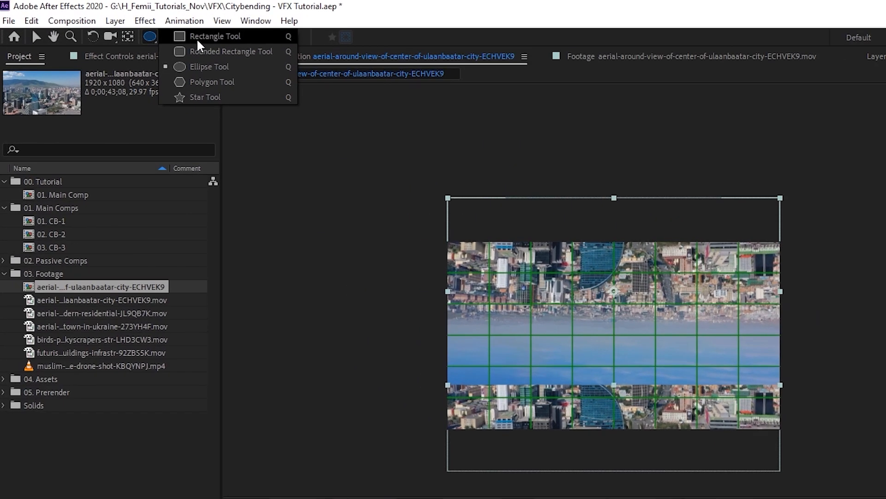
left_click(199, 40)
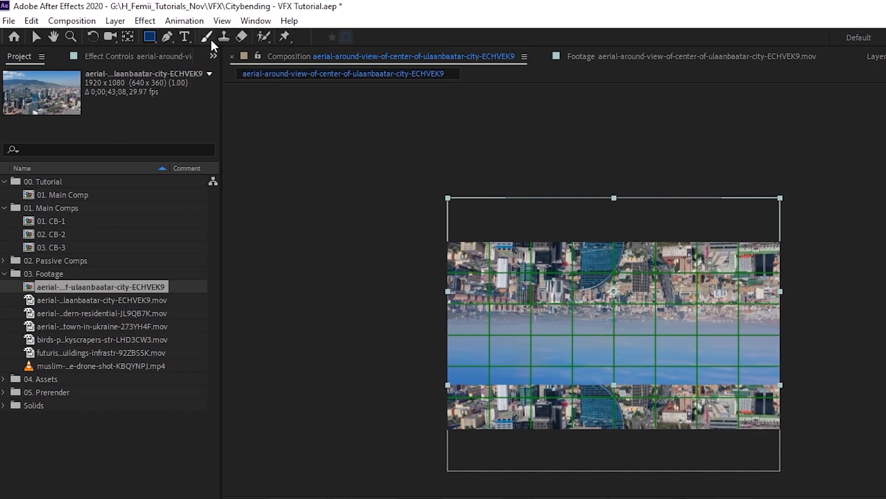
left_click_drag(311, 173, 724, 348)
left_click_drag(723, 347, 725, 347)
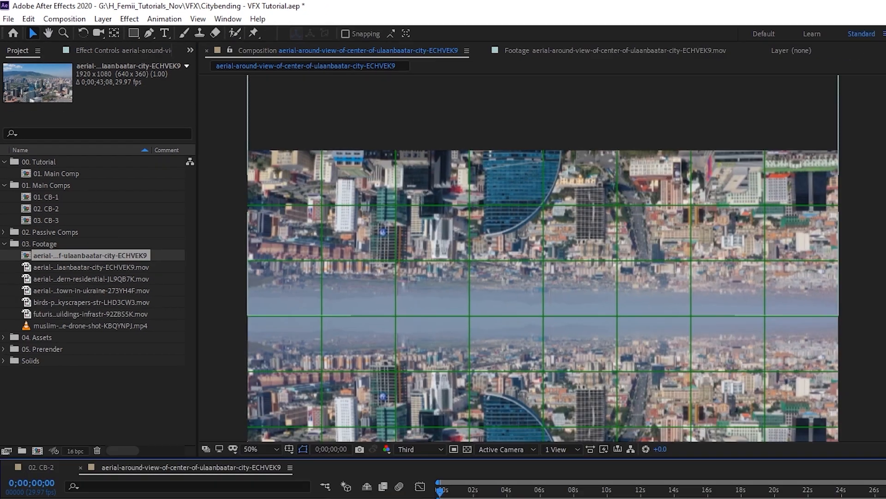
- Set the feather of the flipped layer's mask to 50 pixels
left_click(117, 386)
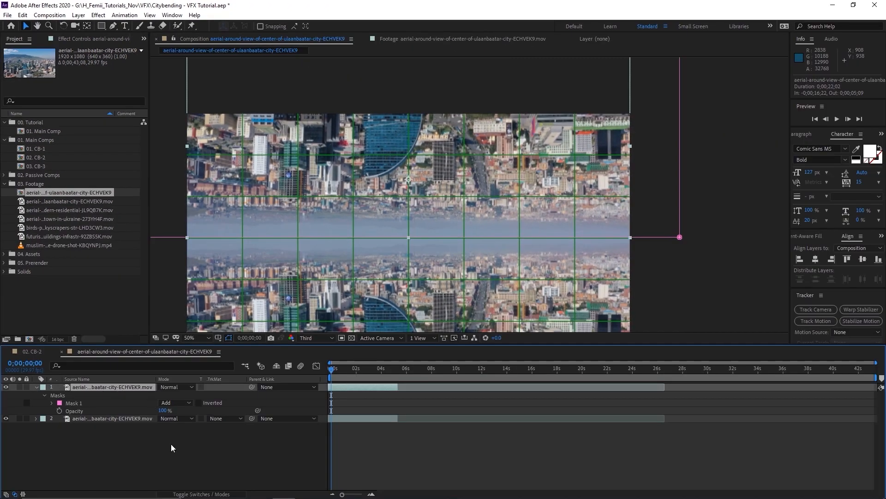
key("f")
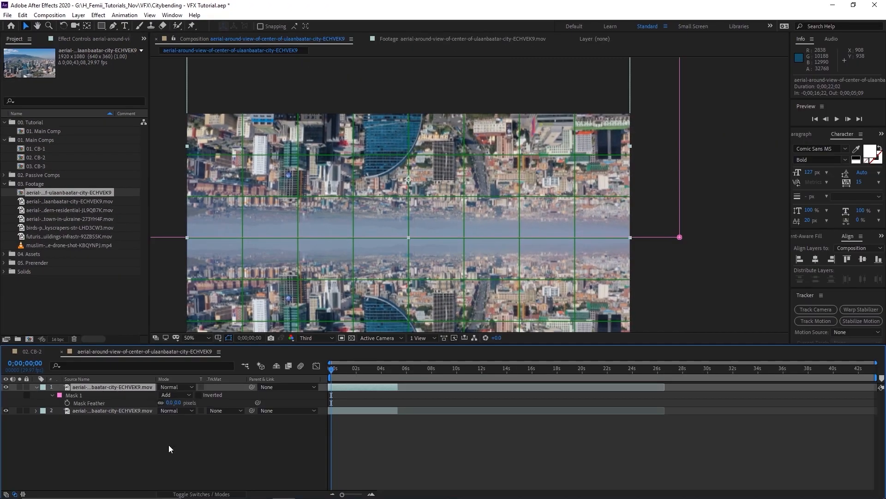
type("50")
key("Return")
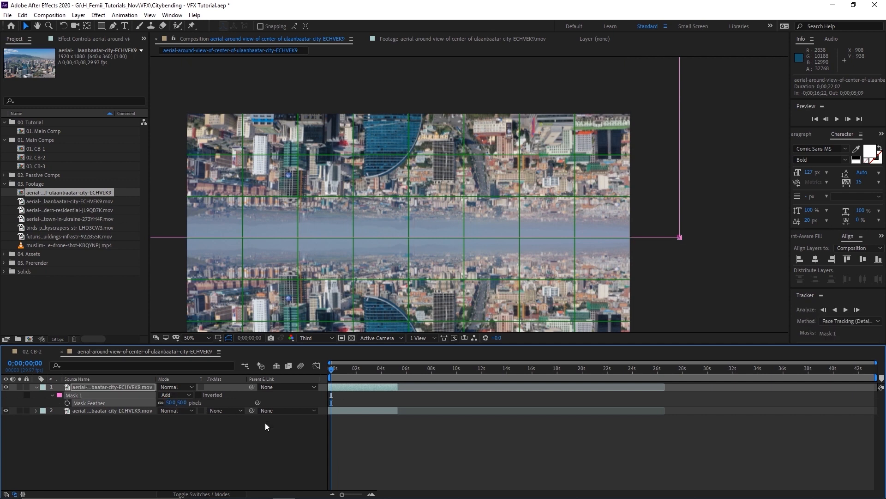
- Play back and scrub the mirrored city shot from the start to check the camera motion in both halves
left_click(408, 453)
left_click_drag(336, 372, 353, 372)
key("Home")
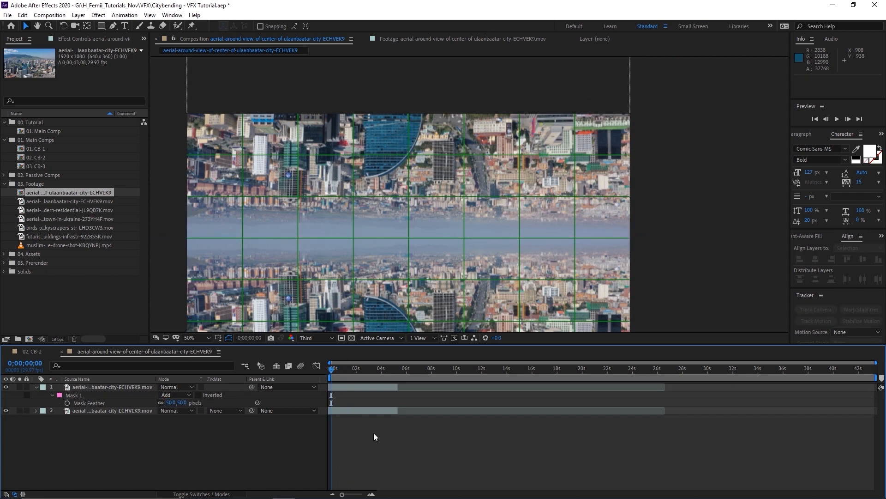
key("space")
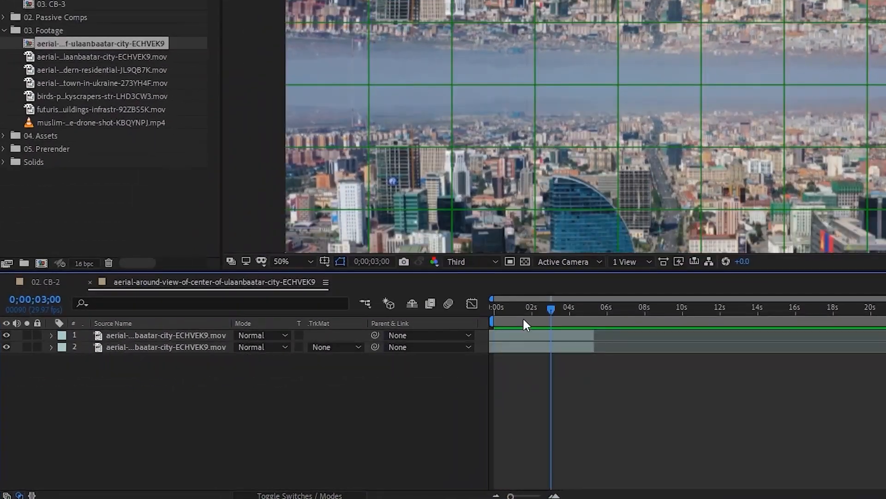
mouse_move(350, 374)
left_mouse_down()
mouse_move(333, 371)
mouse_move(363, 376)
left_mouse_up()
left_click_drag(546, 327, 543, 327)
- Mirror the flipped city layer horizontally with a scale of -100, -100% and play the shot from the start
left_click(564, 334)
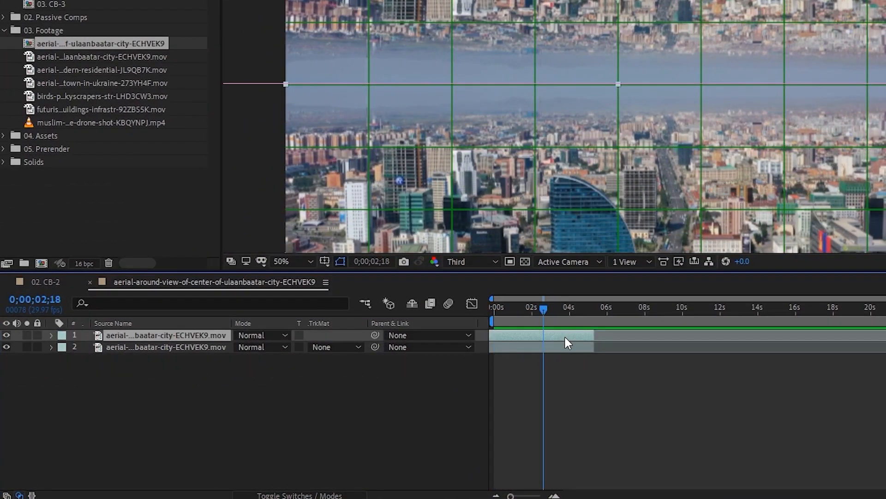
key("s")
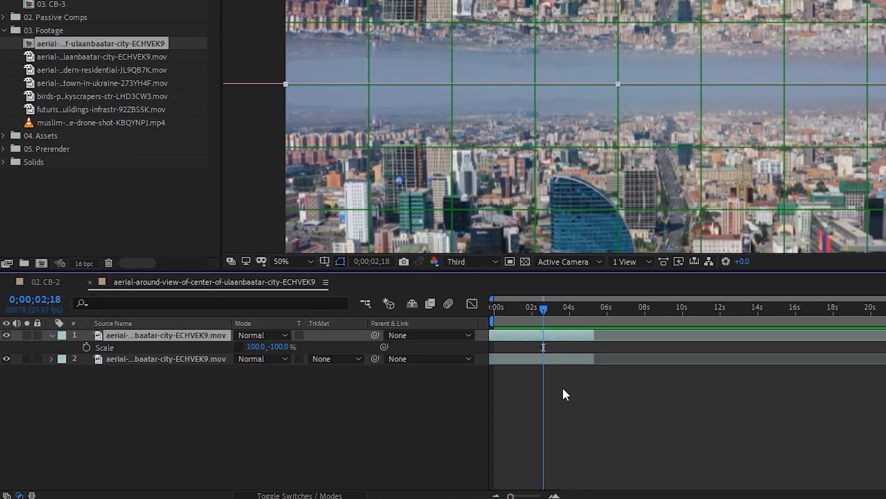
left_click(255, 347)
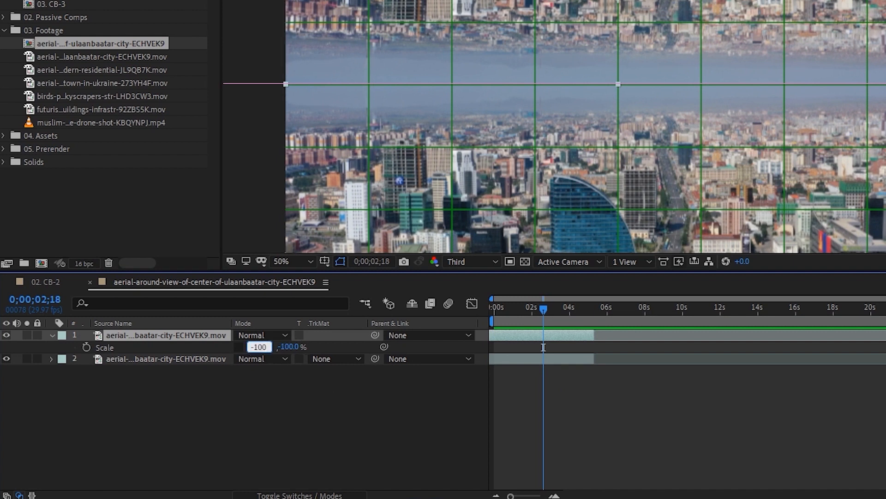
key("Return")
left_click_drag(521, 308, 441, 314)
key("space")
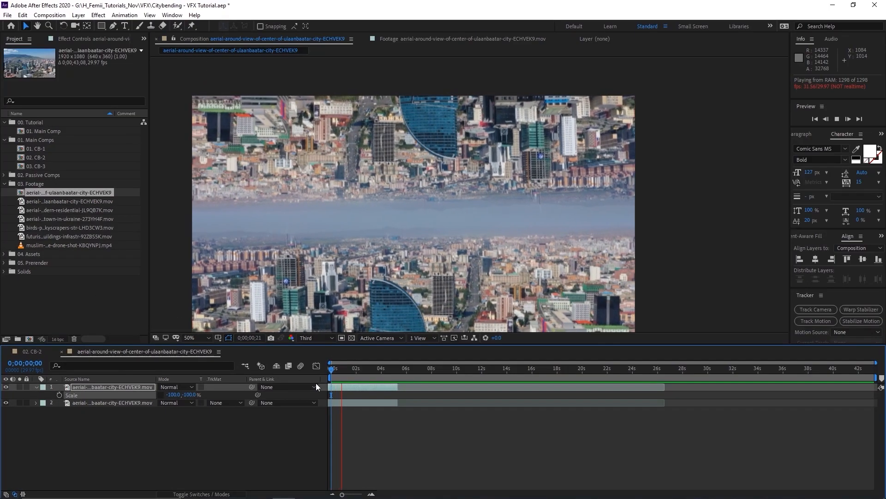
- Replay the mirrored aerial Ulaanbaatar shot to check the opposing camera motion in both halves
key("space")
left_click_drag(450, 274, 458, 260)
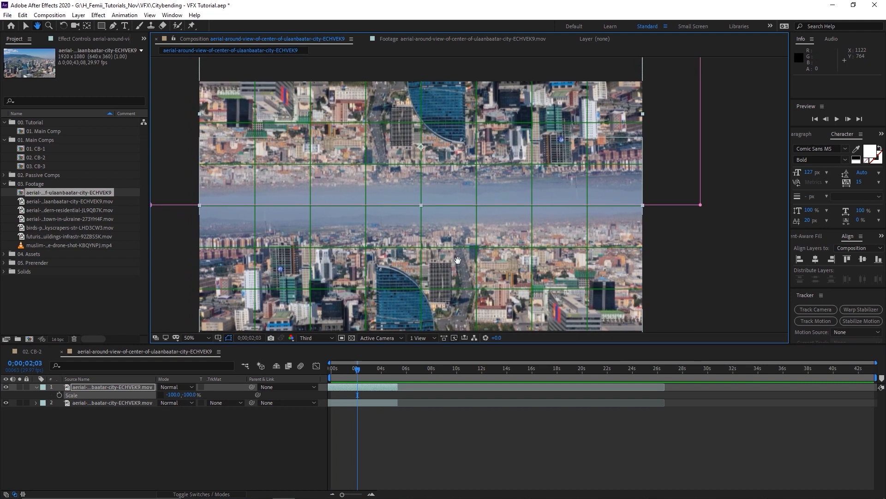
key("v")
key("space")
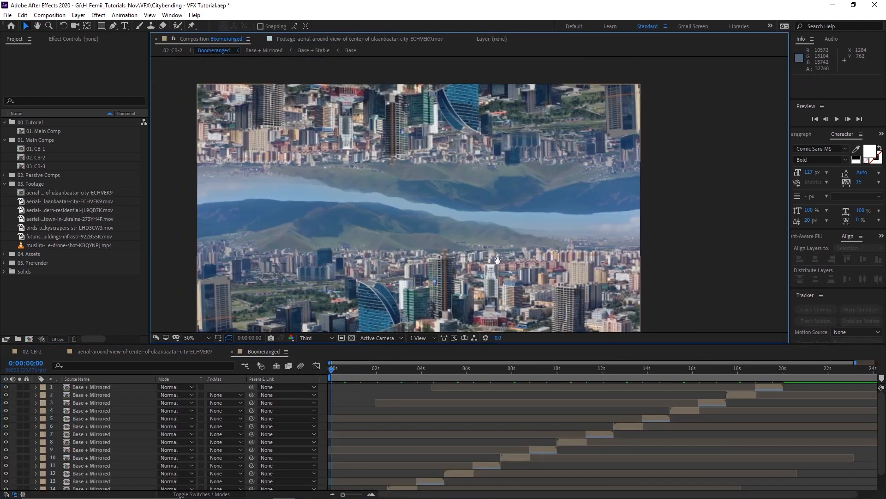
- Scrub and play the Boomeranged composition to examine how the mirrored clips loop one after another
left_click_drag(497, 259, 517, 253)
left_click_drag(336, 370, 411, 386)
key("space")
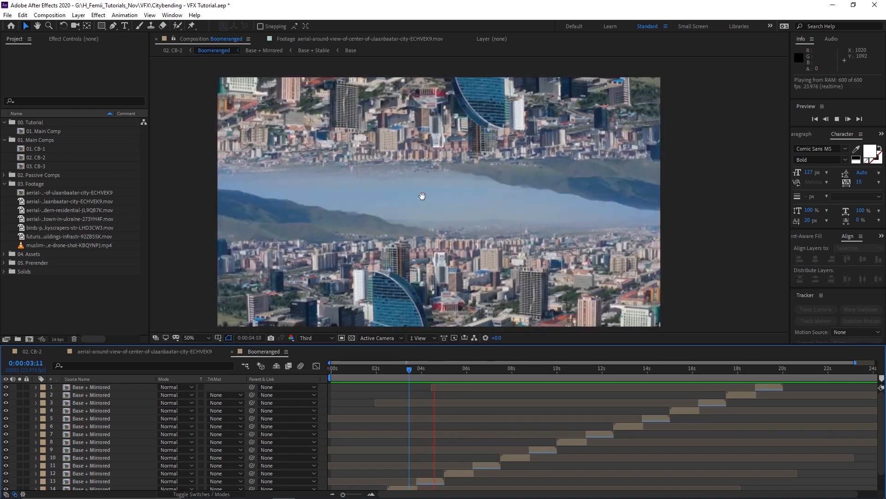
key("space")
- Go back to the mirrored aerial composition and scrub through it, comparing its motion with the rotated 02. CB-2 shot
left_click(184, 353)
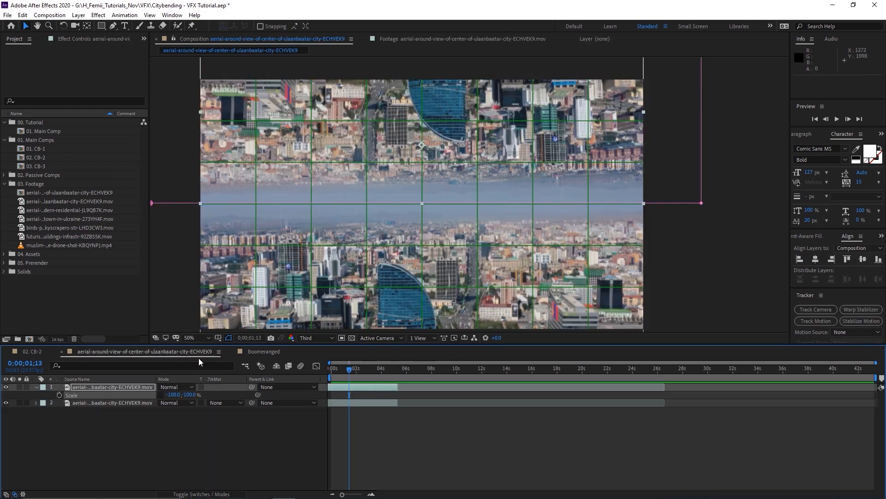
key("shift+comma")
left_click_drag(353, 372, 422, 372)
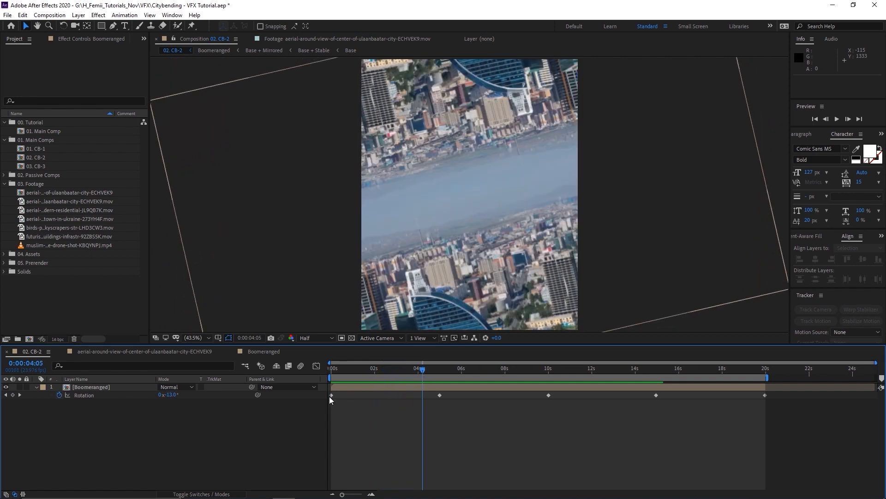
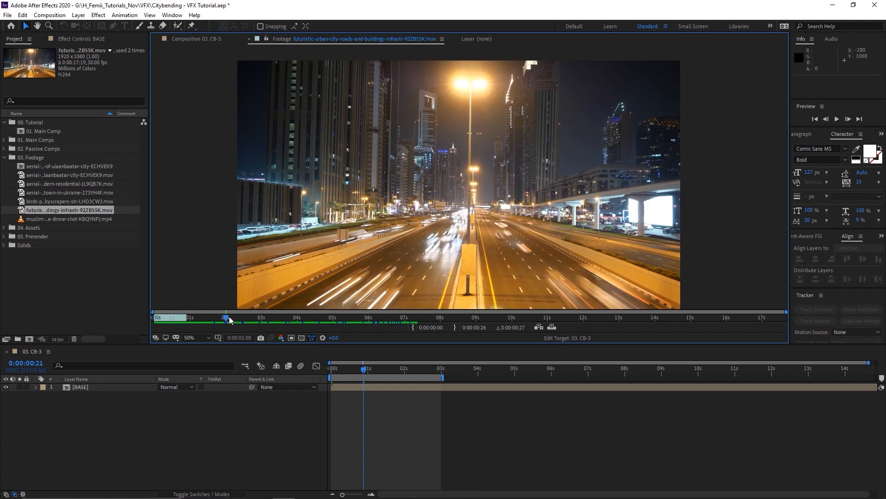
- Scrub the futuristic-urban-city-roads-and-buildings footage, create a new composition from its trimmed section, and preview it
left_click_drag(220, 331, 184, 319)
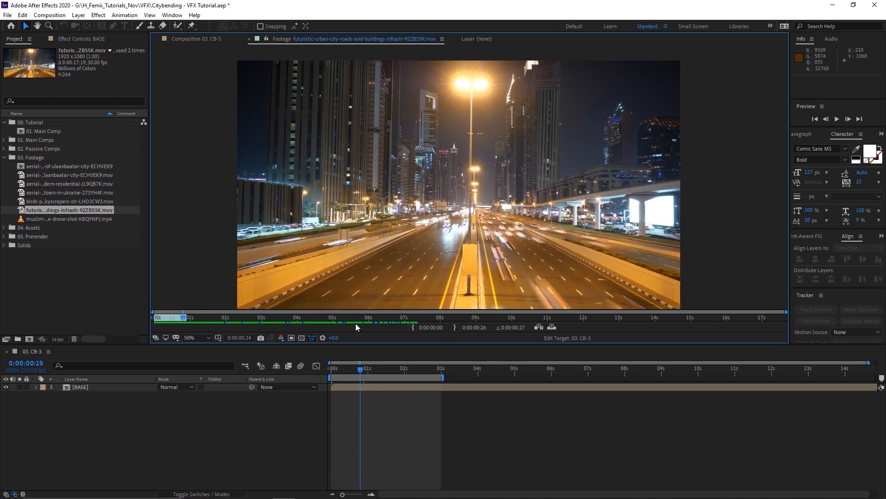
left_click(51, 209)
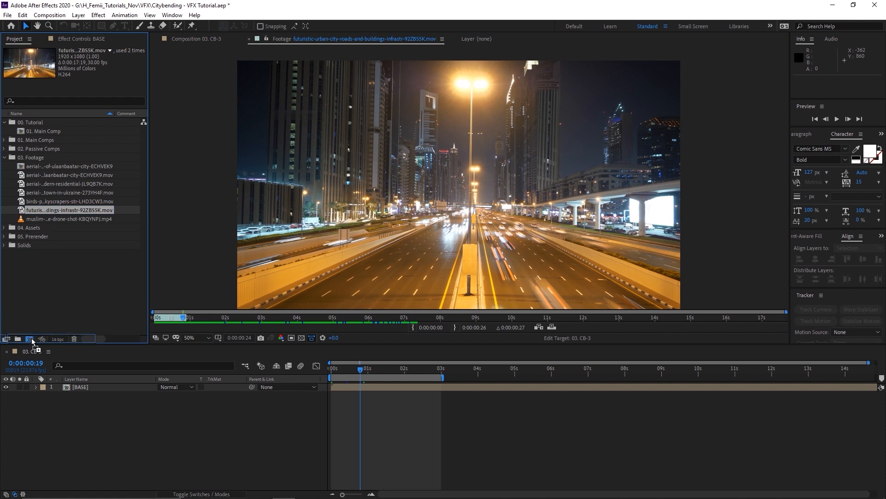
left_click(31, 338)
key("space")
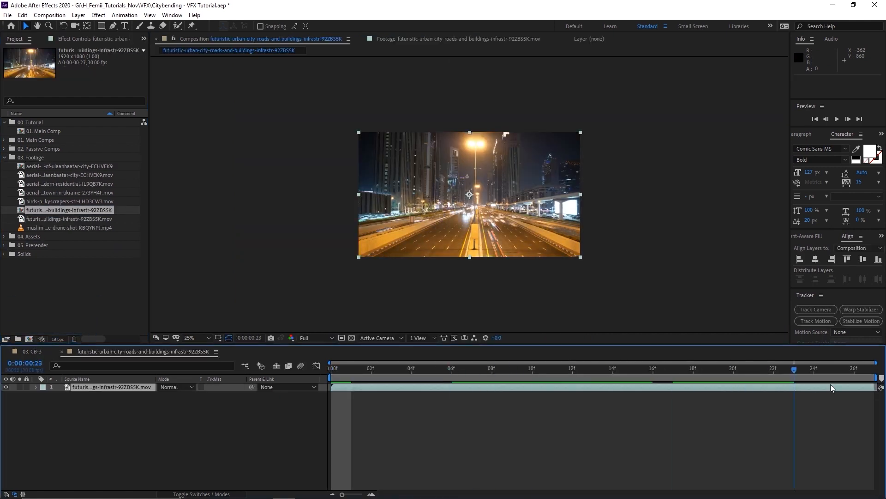
- Scale the night road footage to 108% and reposition it so the central median follows the grid's vertical centre line
scroll(494, 228, "up", 2)
left_click(215, 387)
key("s")
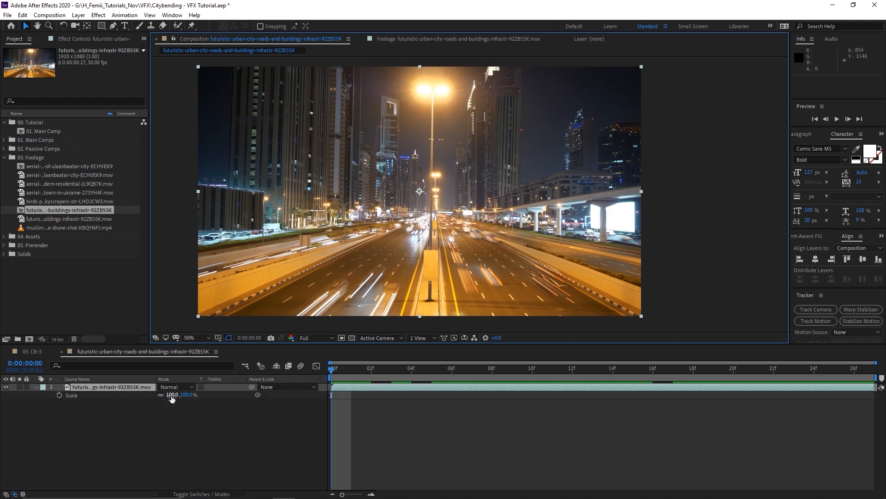
left_click_drag(172, 395, 176, 396)
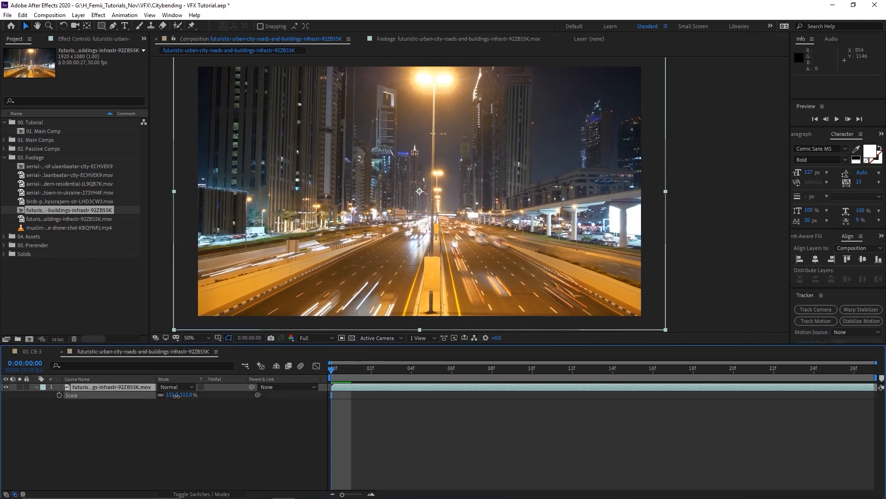
left_click_drag(583, 237, 570, 238)
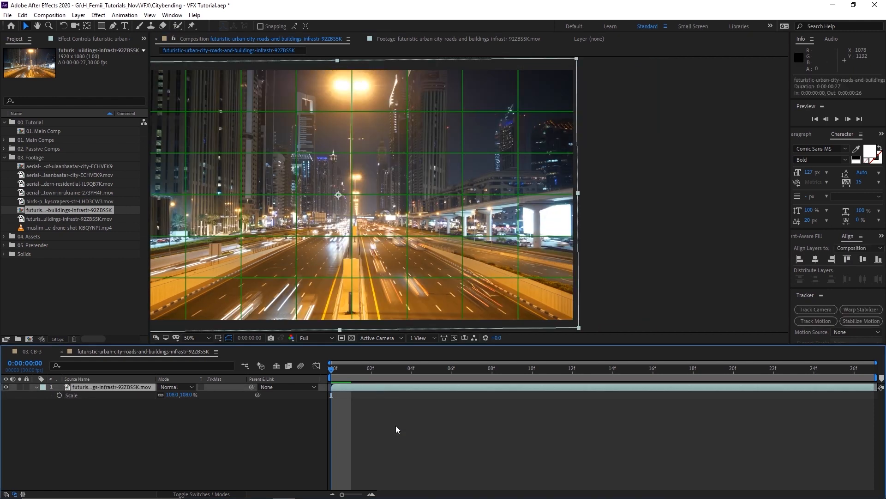
- Pre-compose the adjusted road layer as "Repositioned Footage" with all attributes moved into the new composition
key("ctrl+shift+c")
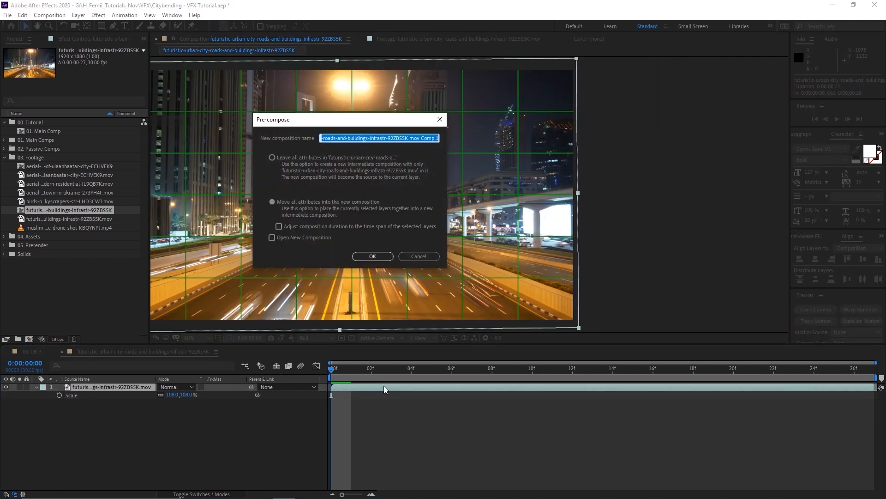
type("Reposition")
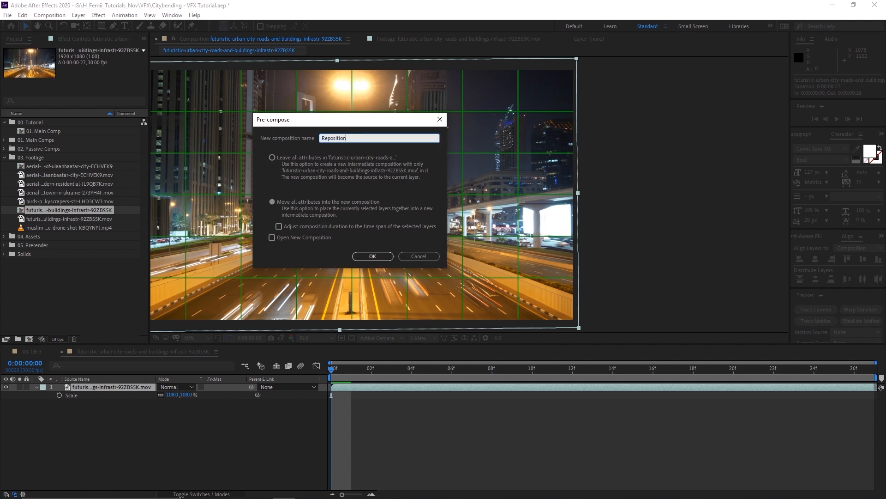
type("ed Footage")
key("Return")
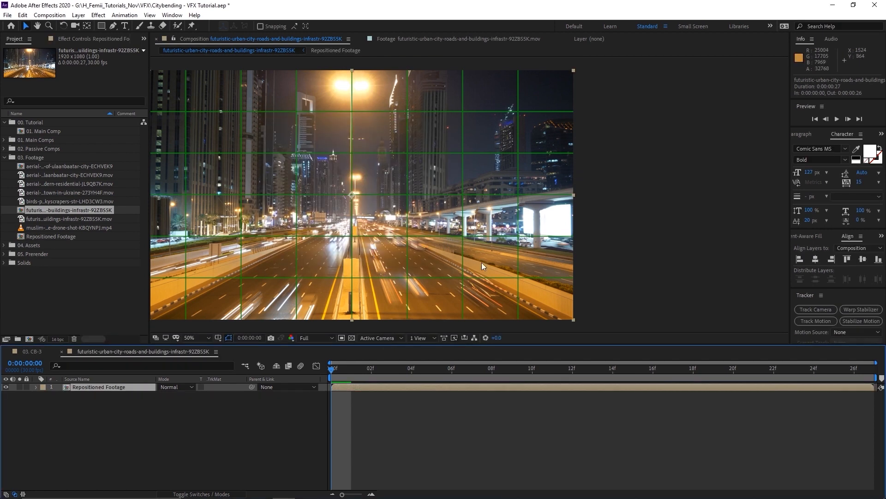
- Duplicate the Repositioned Footage layer and pre-compose the upper copy as "Cropped"
left_click(462, 388)
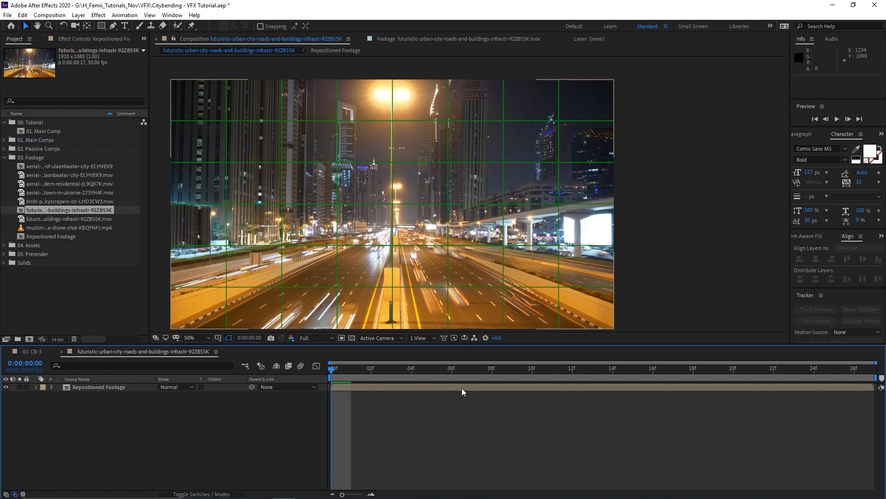
key("ctrl+d")
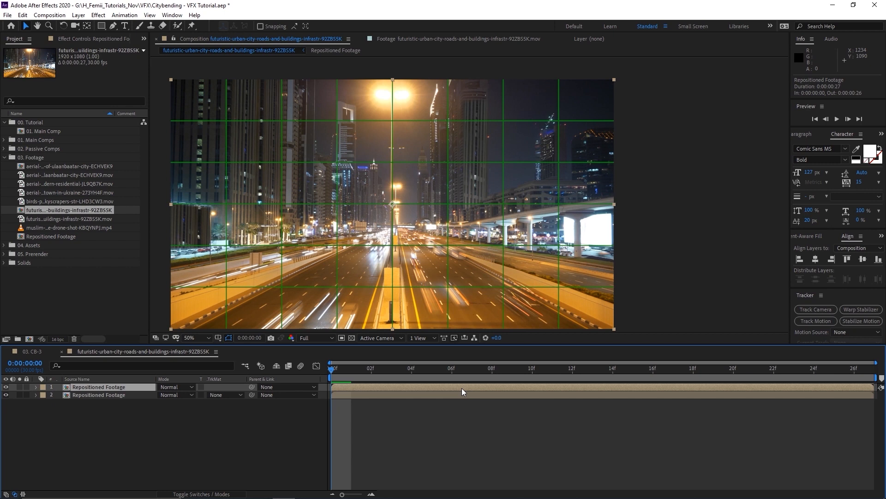
key("ctrl+shift+c")
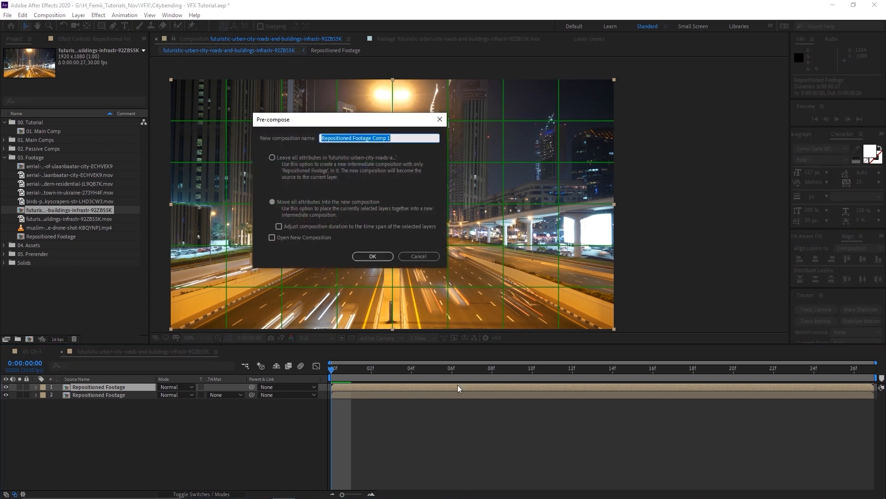
type("Cropped")
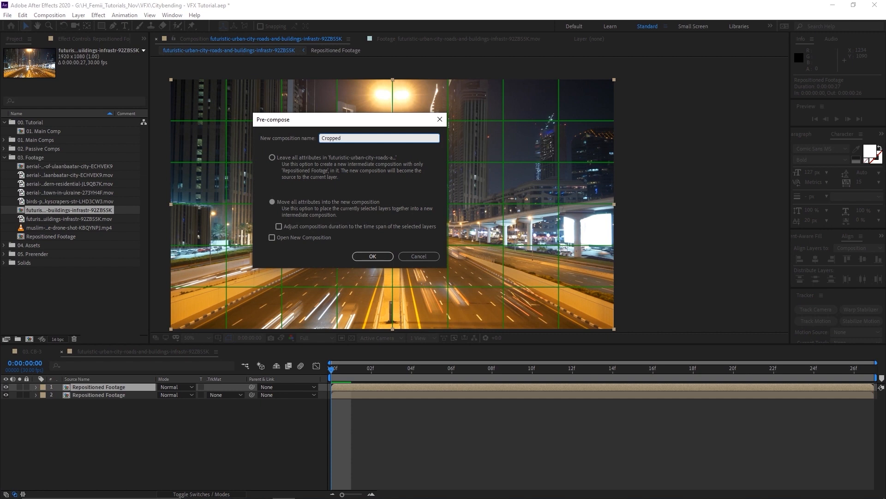
key("Return")
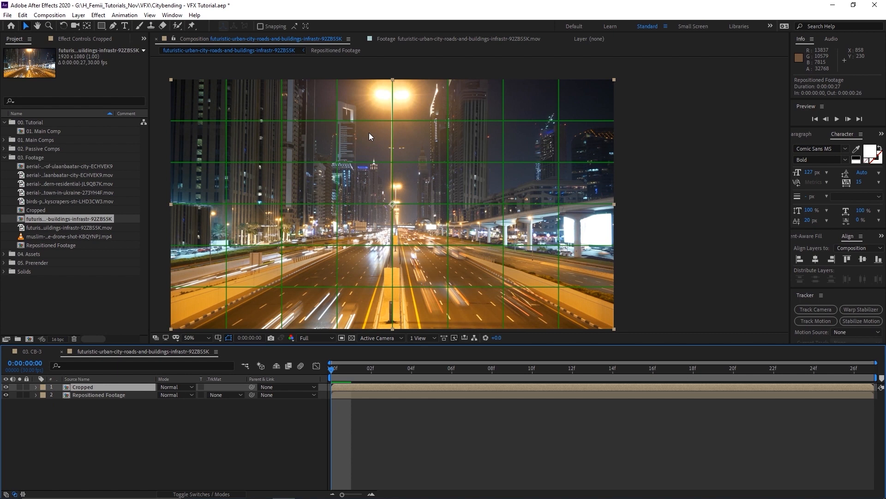
- Inside the Cropped composition, draw a full-width region of interest around the lower road area
double_click(393, 387)
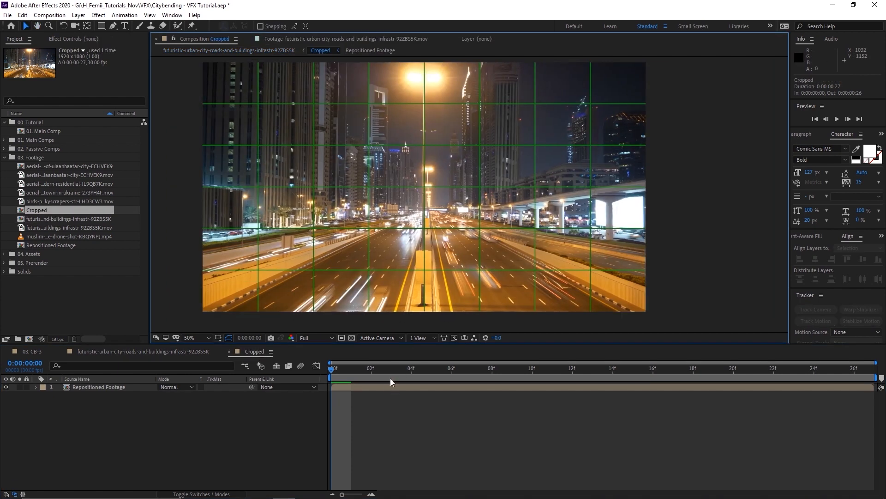
scroll(442, 281, "up", 2)
left_click_drag(402, 243, 497, 151)
left_click_drag(402, 369, 477, 378)
left_click_drag(298, 196, 324, 200)
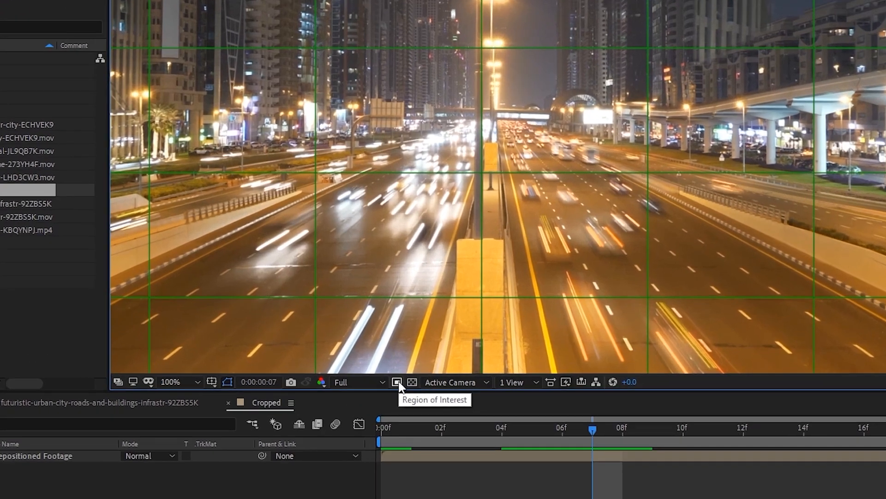
left_click(342, 338)
scroll(634, 308, "down", 1)
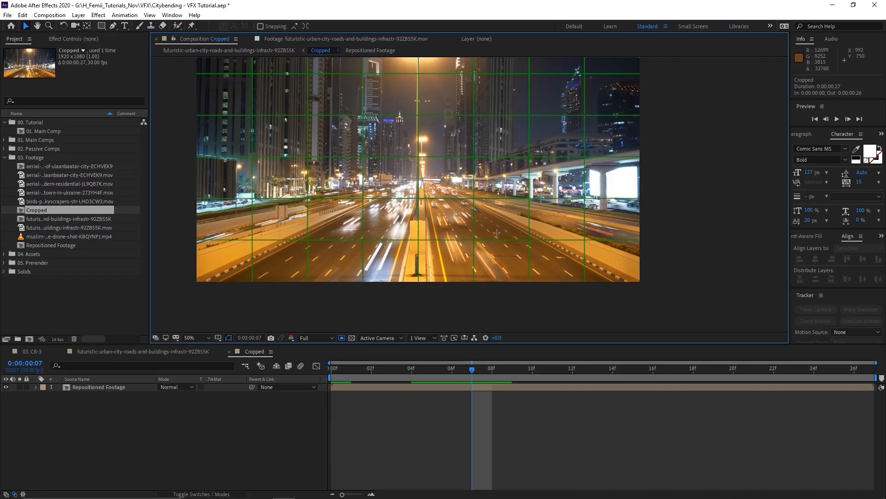
left_click_drag(647, 288, 190, 201)
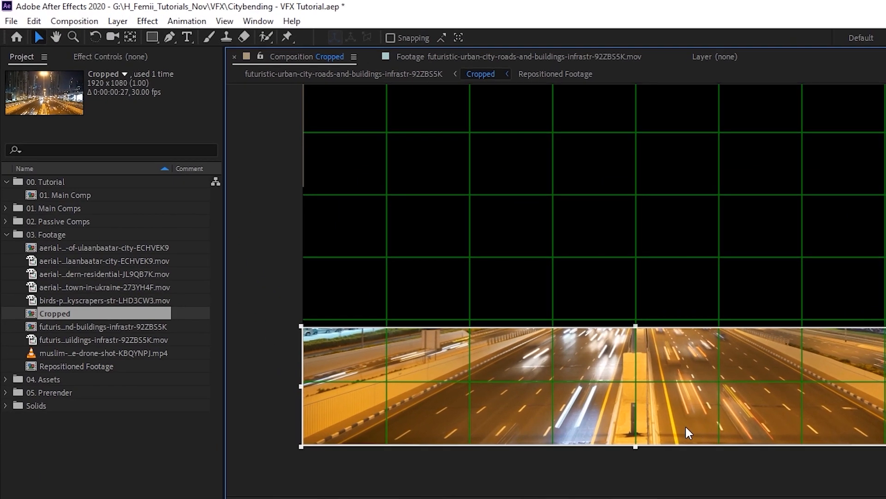
- Crop the Cropped composition to the region of interest, leaving only the foreground road strip
left_click(86, 24)
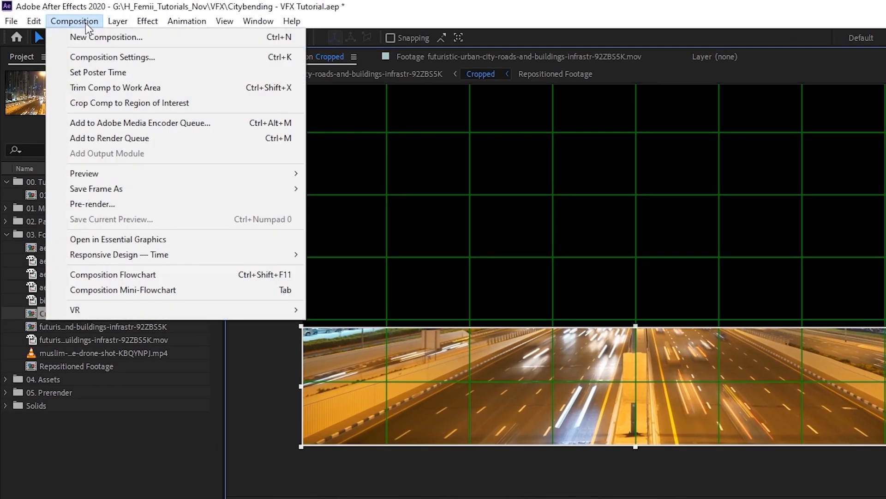
left_click(123, 104)
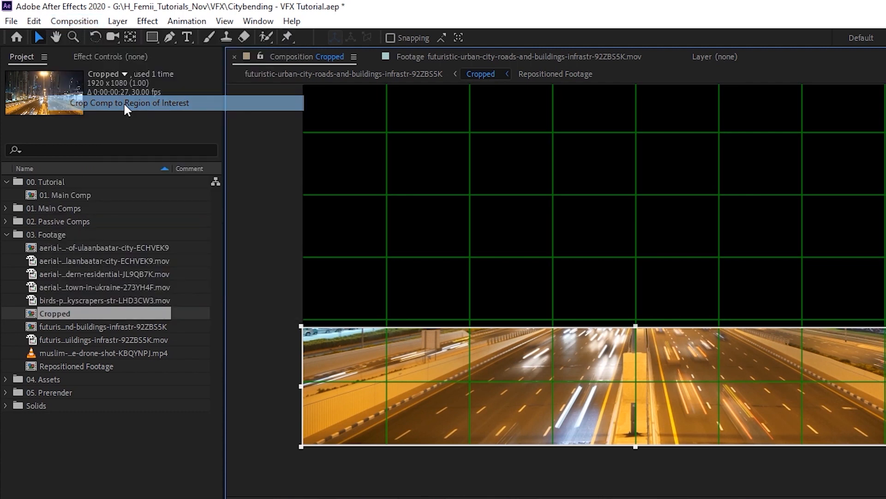
left_click_drag(774, 319, 748, 366)
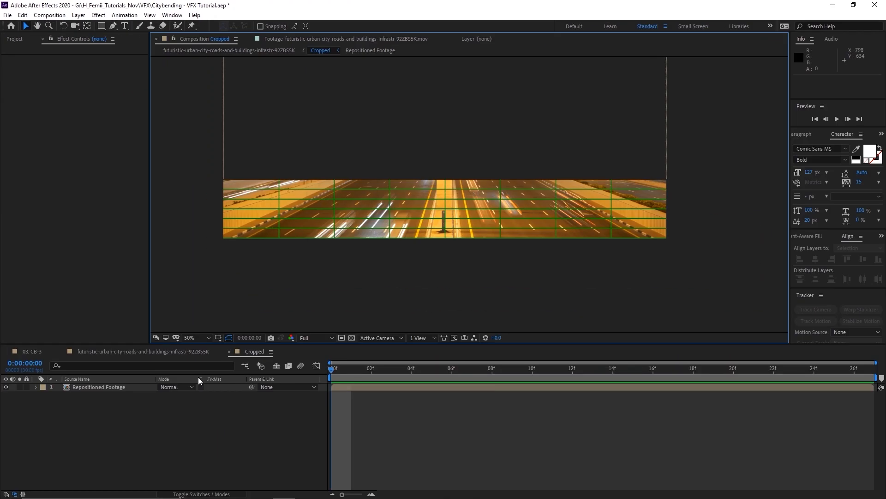
- In the road composition, move the Cropped strip down to align with the footage's bottom edge, undoing the last position change
key("ctrl+v")
left_click_drag(340, 247, 358, 227)
left_click_drag(453, 171, 451, 265)
scroll(452, 265, "up", 7)
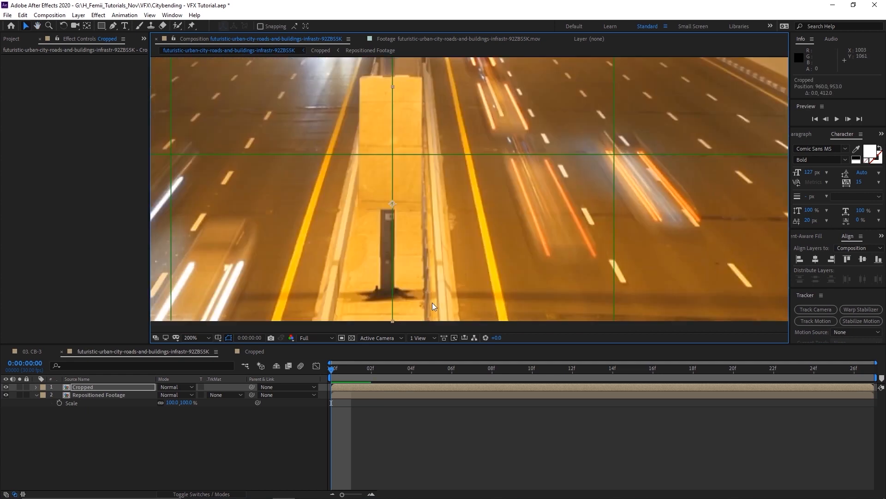
key("ctrl+z")
scroll(408, 261, "down", 4)
- Play back the road composition to check that the cropped strip matches the footage beneath it
key("space")
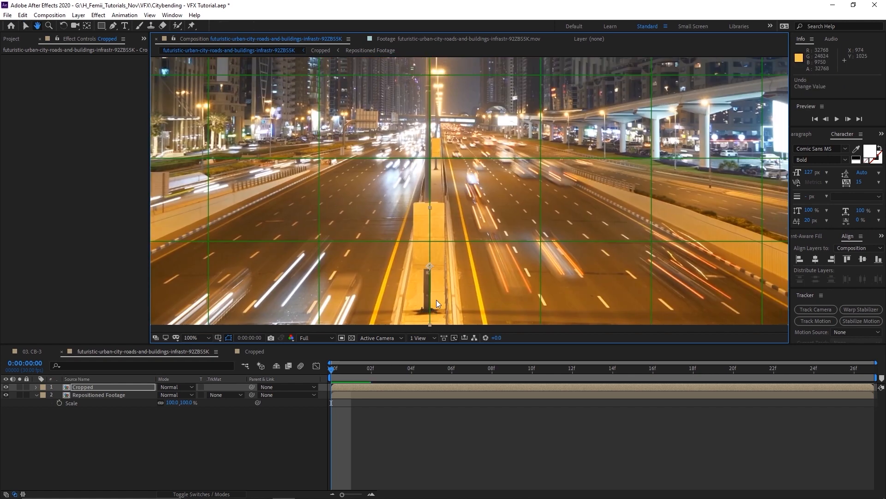
scroll(450, 176, "down", 2)
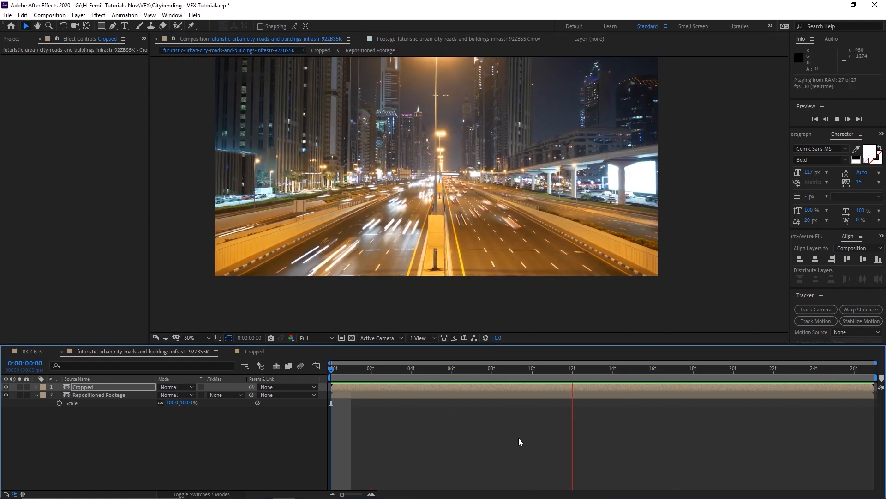
key("space")
key("ctrl+apostrophe")
left_click_drag(512, 262, 525, 293)
left_click(433, 426)
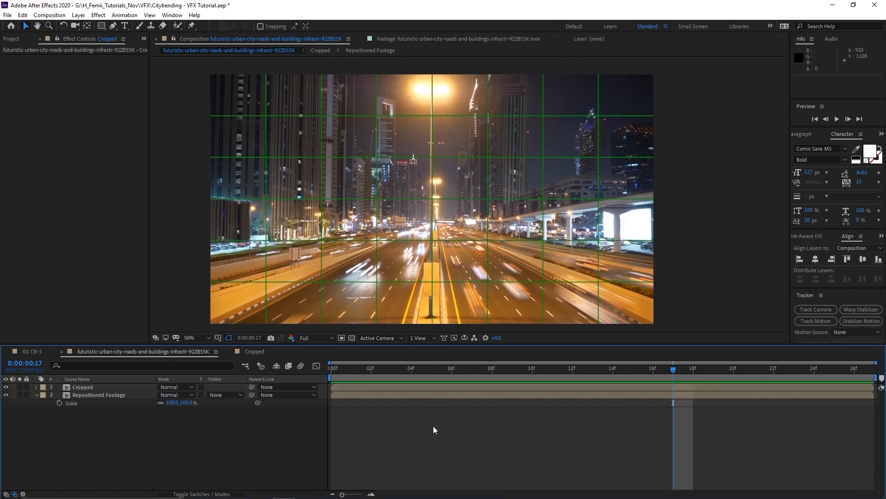
left_click_drag(491, 278, 490, 276)
- Apply the CC Power Pin effect to the Cropped layer
left_click(429, 388)
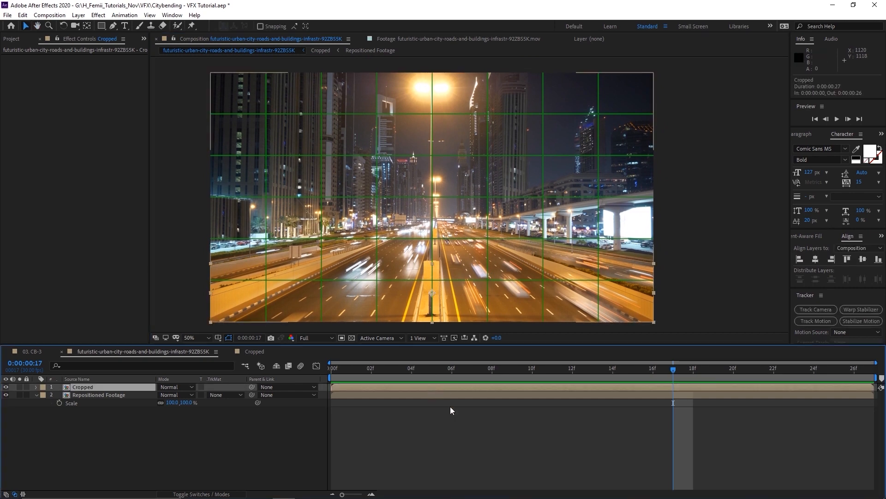
key("ctrl+space")
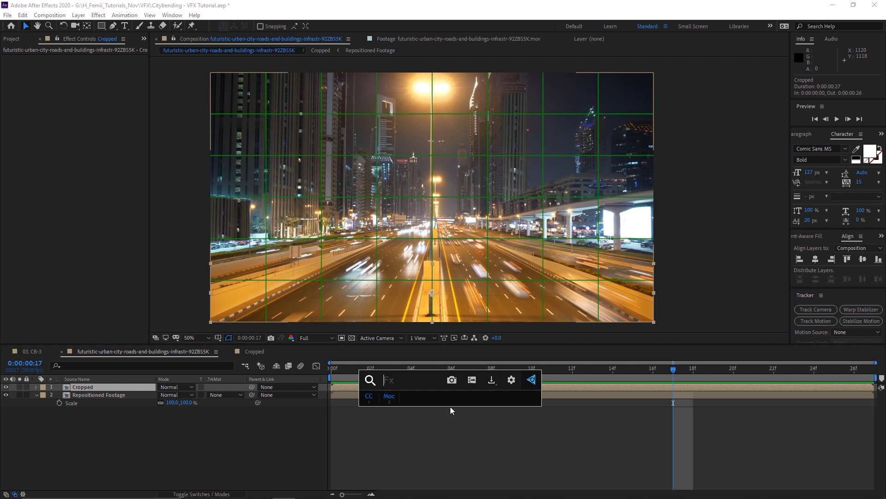
type("cc powe")
key("Return")
- Warp the Cropped layer by pulling its bottom corner pins inward to about 542, 254 and 1400, 254, straightening the road edges
left_click_drag(459, 229, 471, 209)
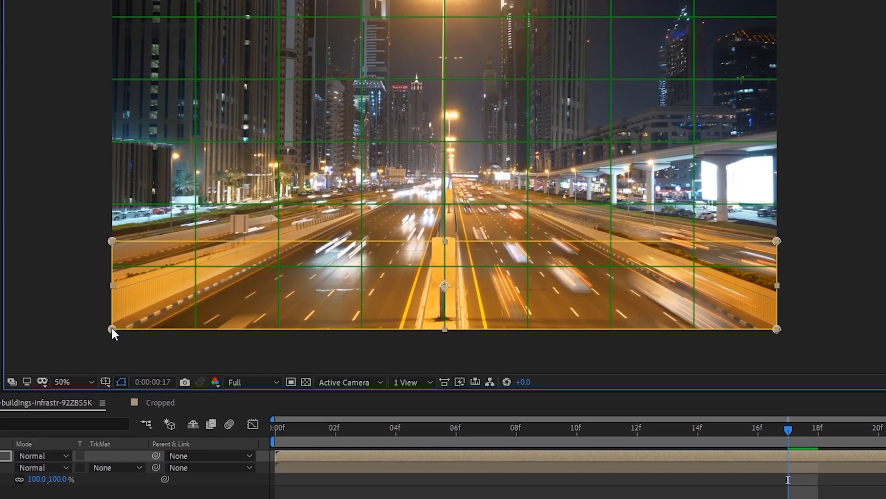
left_click_drag(112, 329, 298, 339)
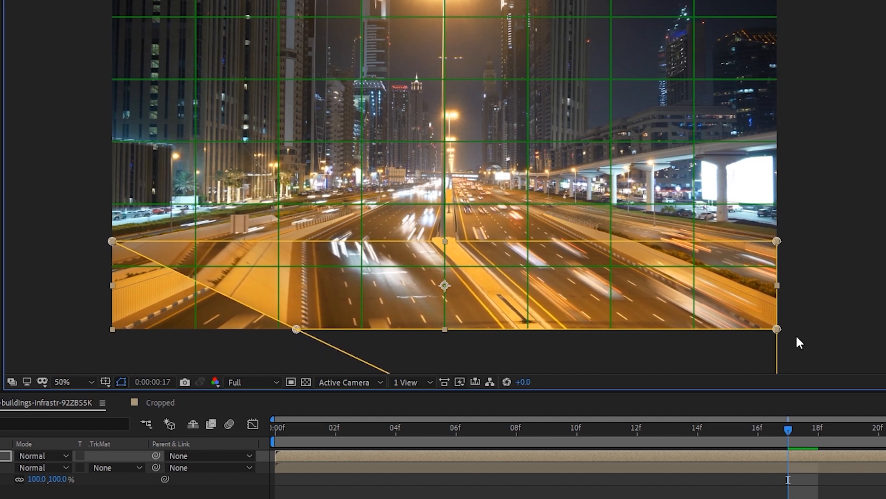
left_click_drag(778, 328, 598, 339)
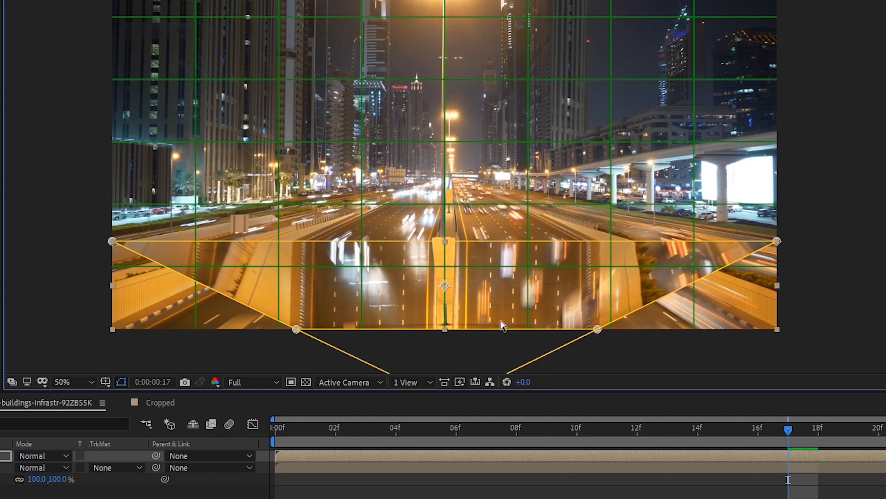
left_click_drag(299, 329, 302, 330)
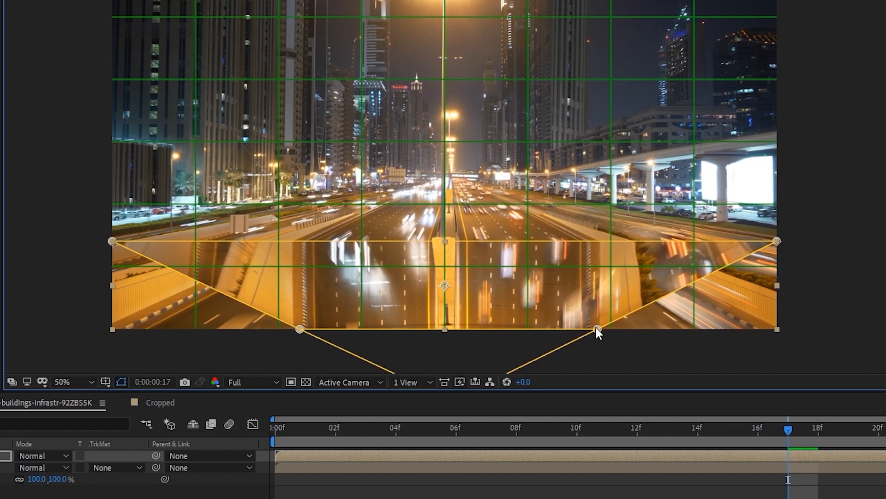
left_click(588, 353)
- Play back the road composition from the start and scrub its first frames to check the warped road strip
left_click_drag(463, 426, 274, 426)
key("space")
key("space")
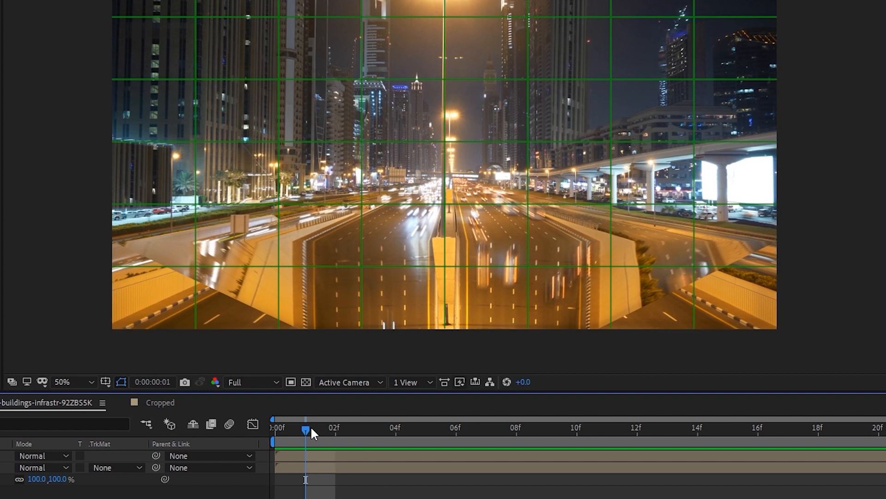
left_click_drag(306, 427, 366, 426)
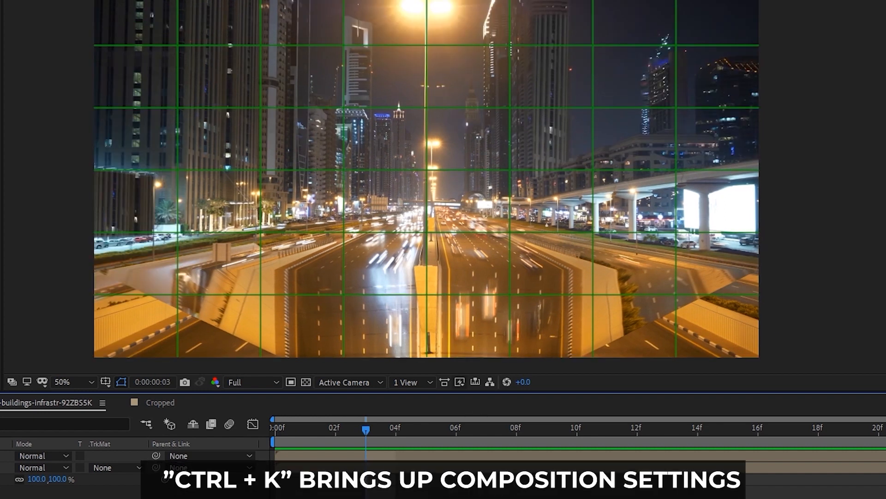
- Change the road composition's dimensions to 1080 x 1350 px
key("ctrl+k")
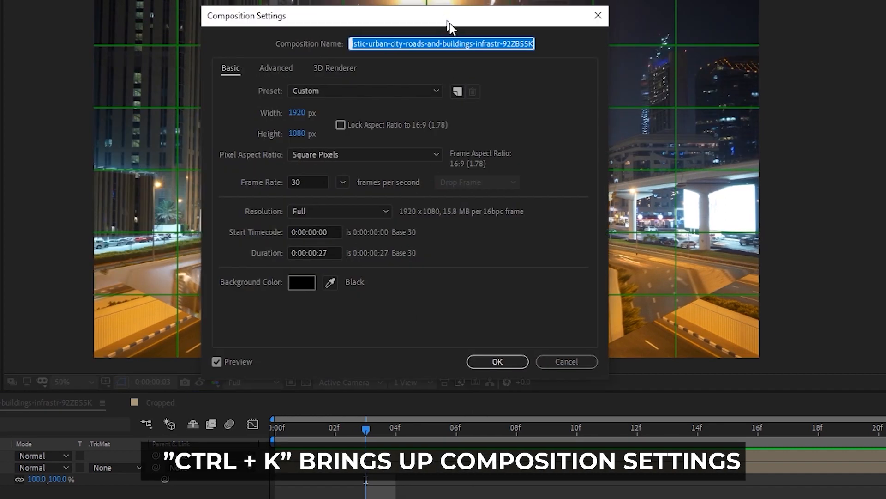
left_click_drag(450, 23, 479, 40)
left_click(331, 125)
type("1080")
key("Tab")
type("1350")
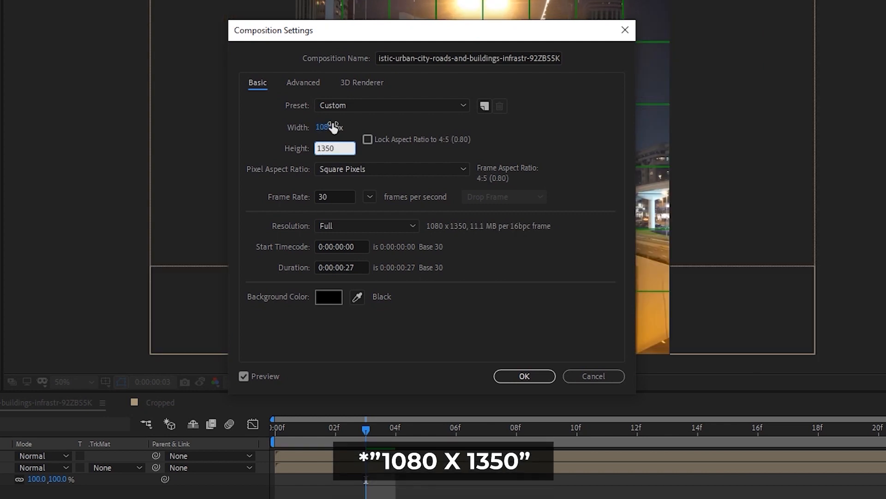
left_click(523, 376)
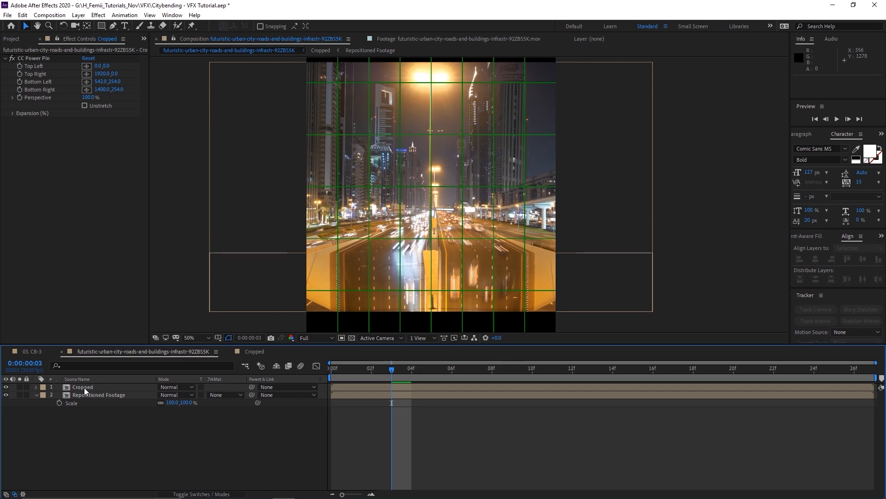
- Parent the Cropped layer to the Repositioned Footage layer
left_click(87, 386)
left_click_drag(232, 391, 123, 397)
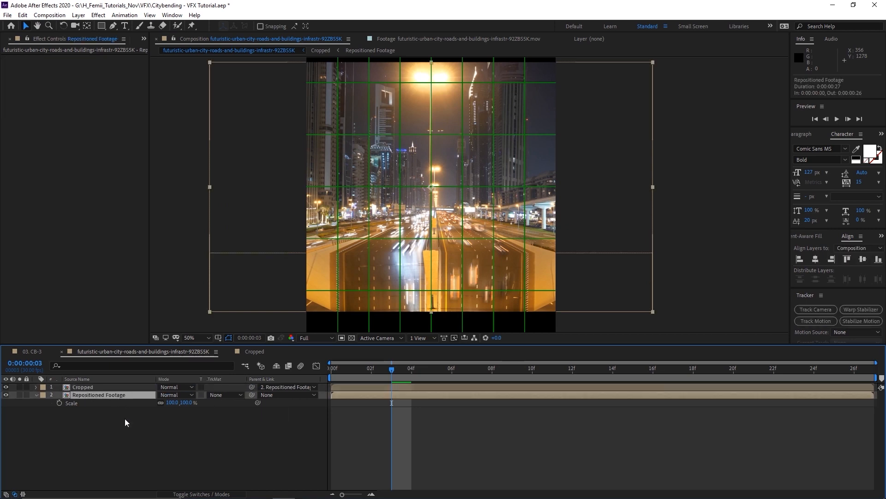
left_click(88, 387)
- Scale the Repositioned Footage layer to 126% to fill the portrait frame and nudge it down to position 540, 679
left_click(94, 395)
left_click_drag(171, 402, 180, 403)
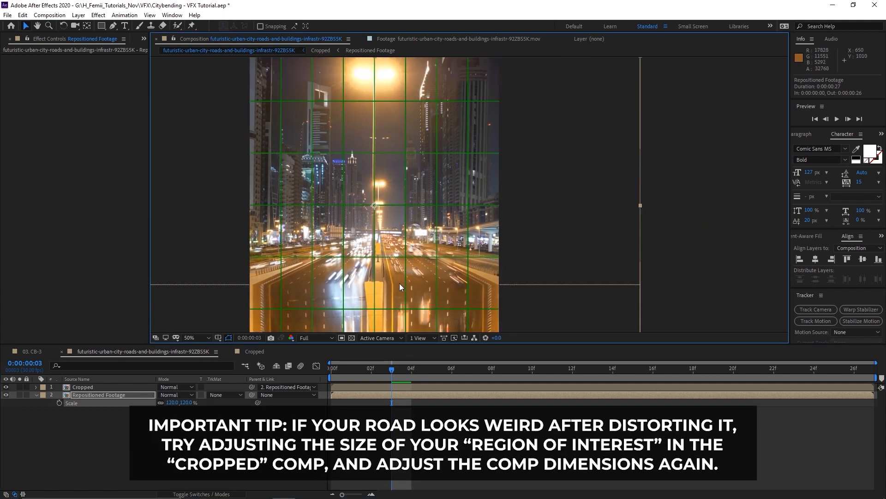
left_click_drag(400, 284, 403, 253)
left_click_drag(171, 402, 172, 402)
scroll(469, 186, "down", 2)
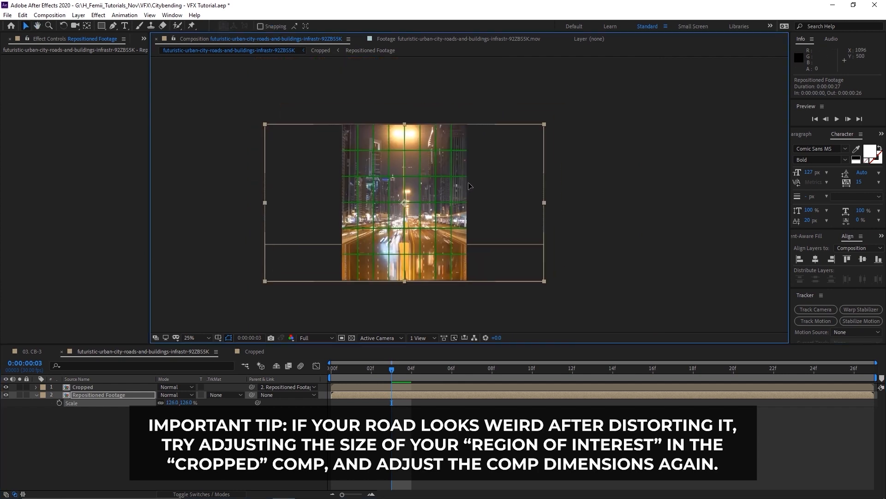
key("ctrl+z")
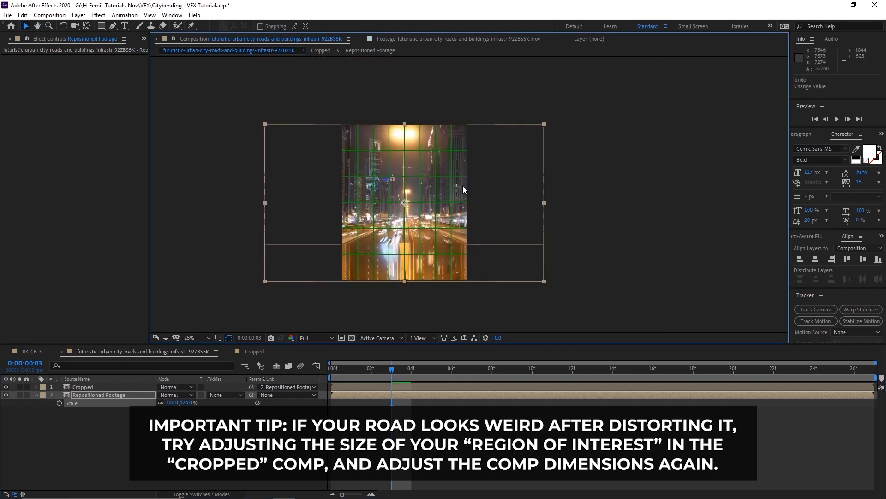
key("Down")
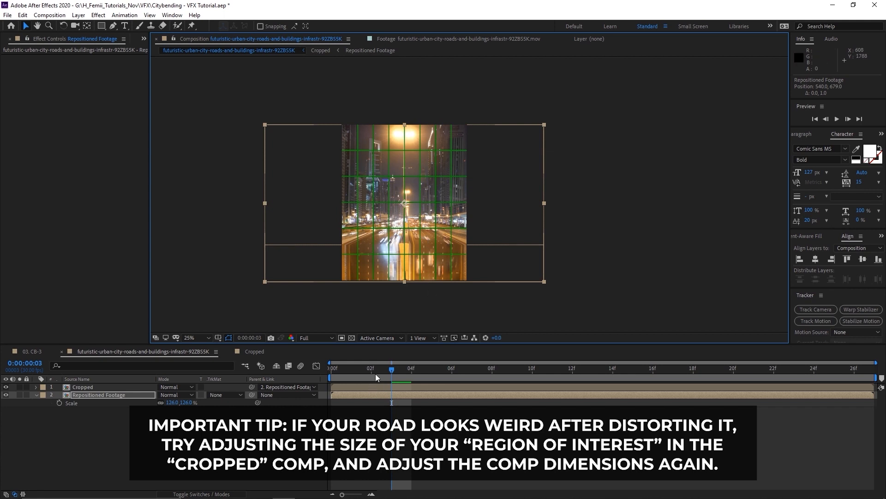
- Fit the composition in the viewer and play it back to check the portrait framing
key("shift+/")
key("space")
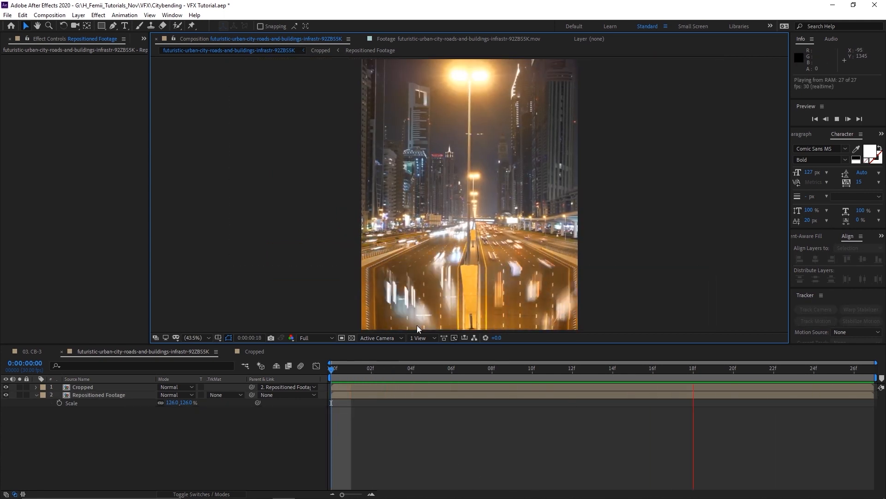
left_click(554, 447)
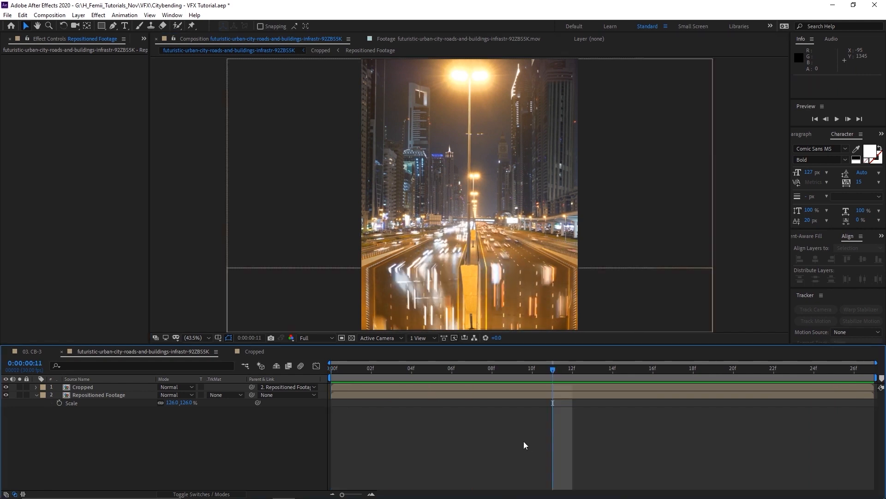
- Add a new adjustment layer above the Cropped layer and rename it Darken
left_click(524, 442)
right_click(135, 452)
mouse_move(163, 353)
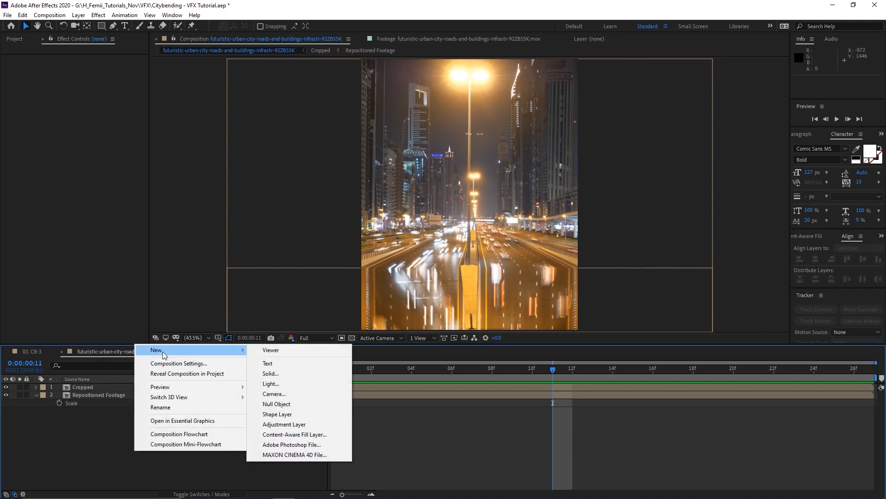
left_click(298, 425)
right_click(128, 388)
left_click(153, 382)
type("Darken")
key("Return")
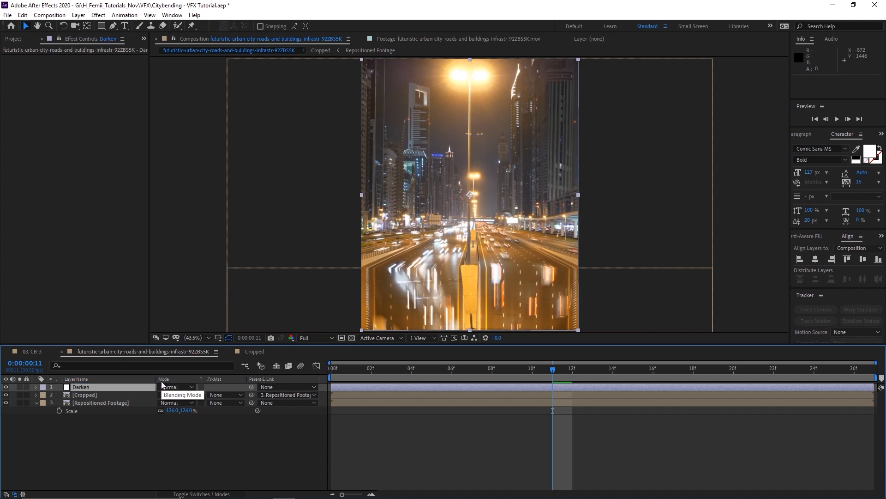
- Apply the Curves effect to the Darken layer and pull the RGB curve's midpoint and highlights slightly down
type("curv")
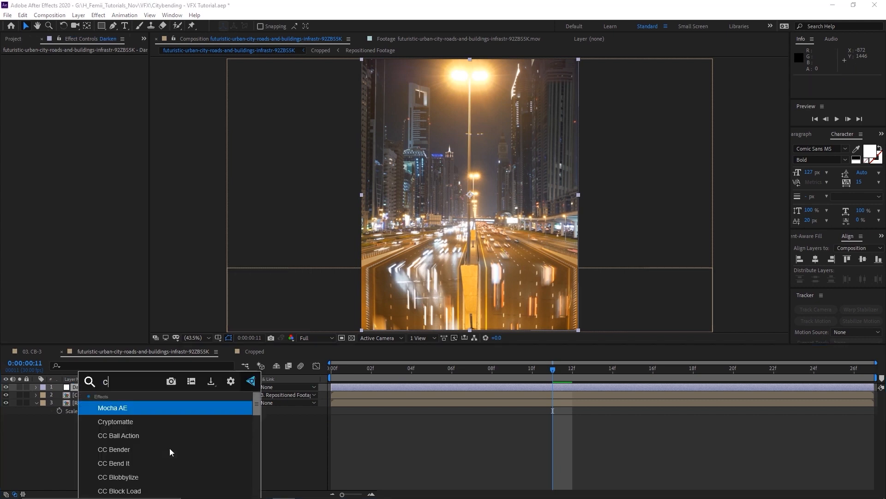
left_click(188, 410)
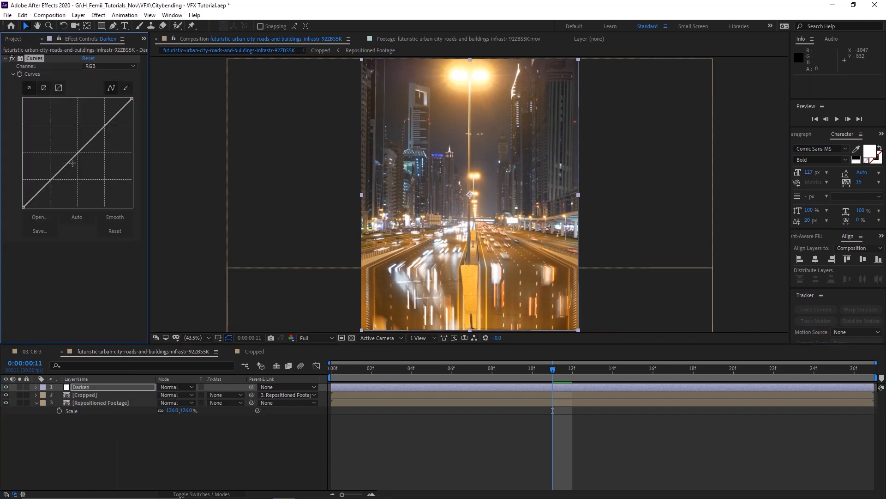
left_click_drag(79, 159, 83, 161)
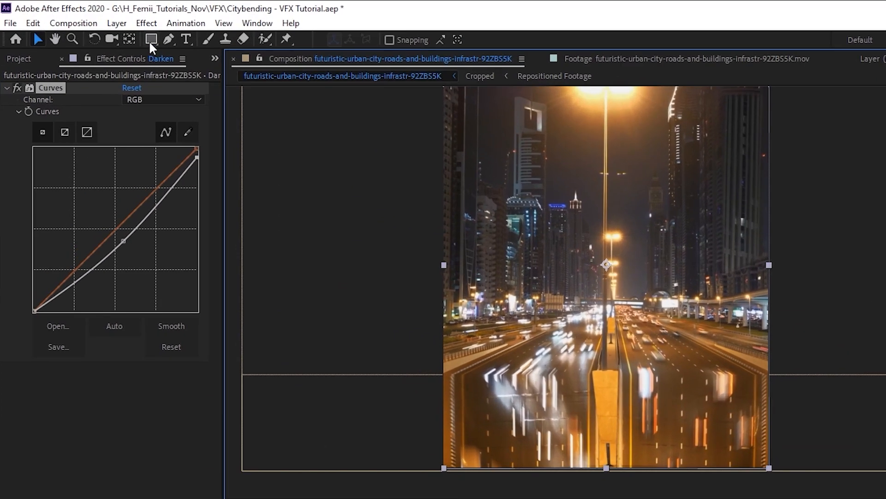
- Draw a rectangular mask on the Darken layer covering only the warped road strip, aligning its top edge with the bend
left_click(151, 40)
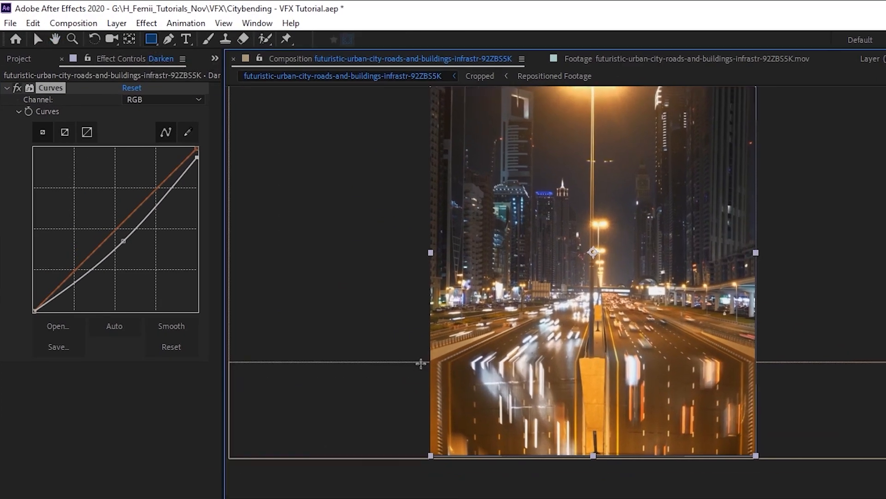
left_click_drag(423, 362, 786, 473)
left_click_drag(652, 392, 691, 375)
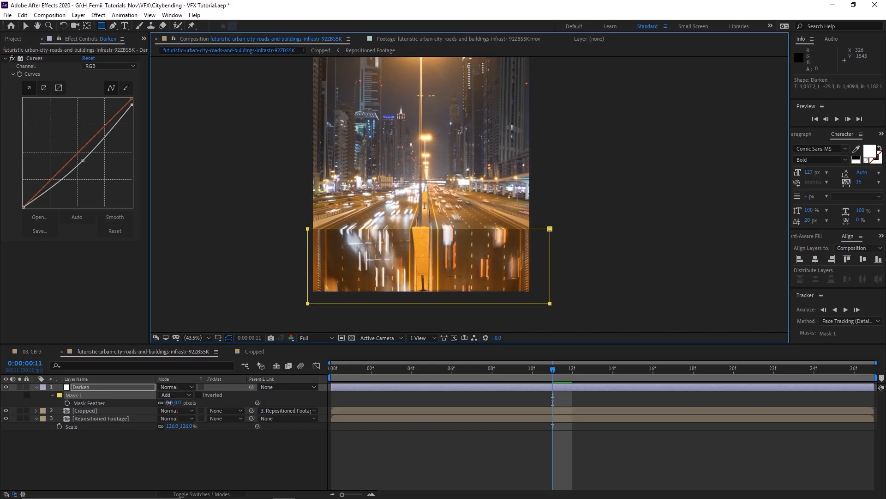
- Set the Darken layer's mask feather to 25 pixels and play back the composition to check the shading
left_click_drag(169, 402, 172, 402)
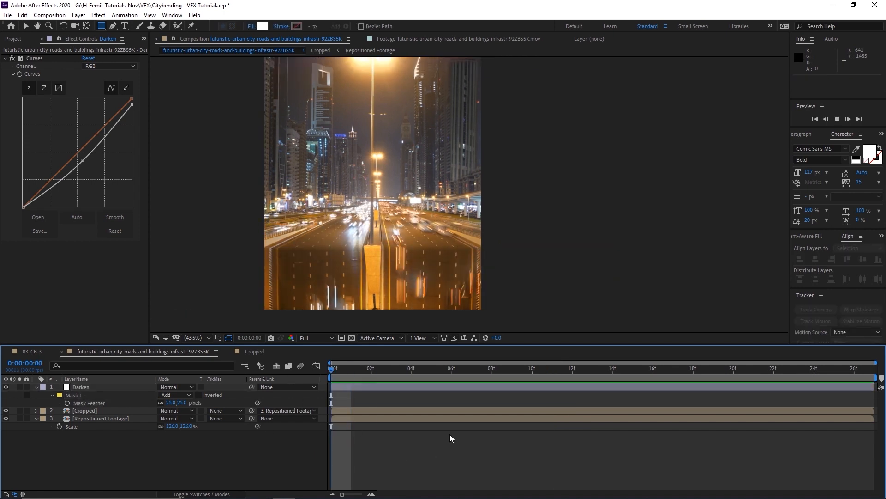
key("space")
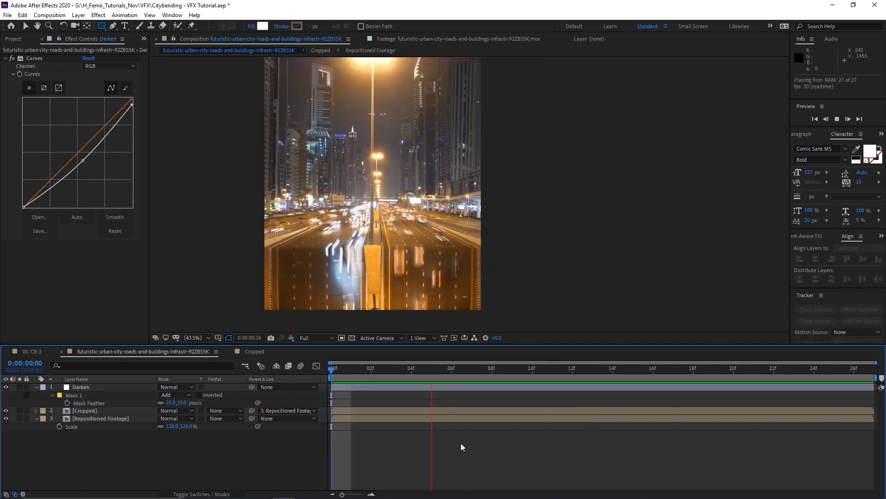